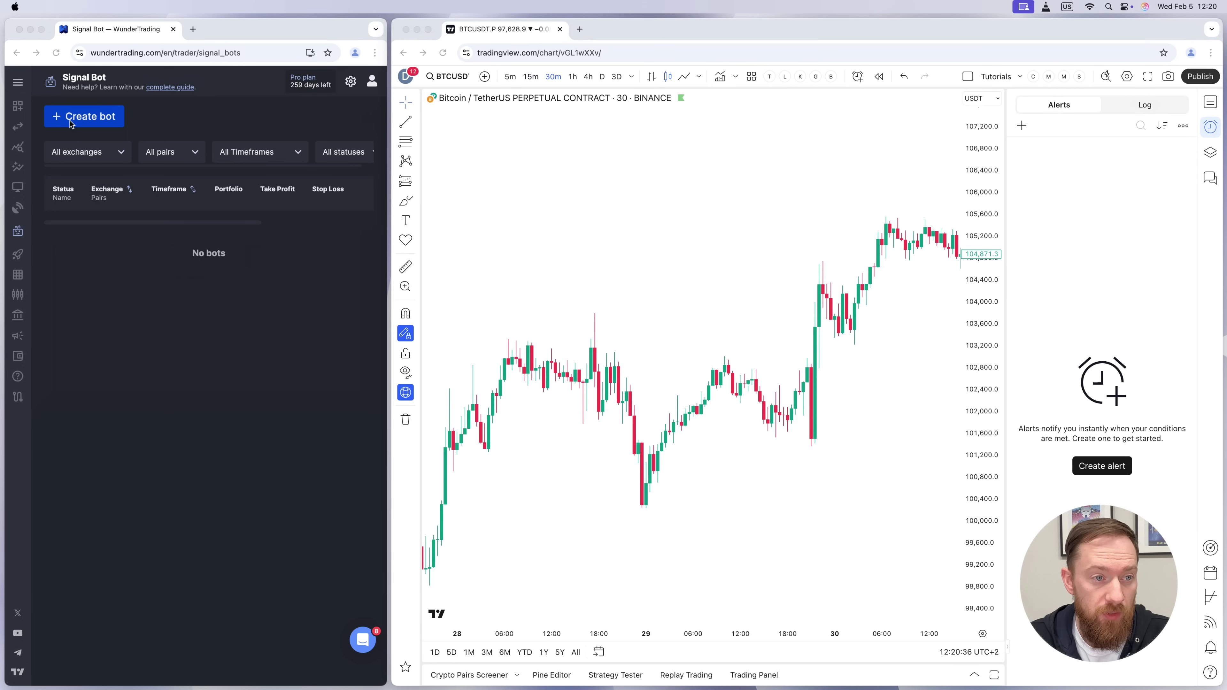
Start creating a new bot on the Signal Bot page and name it Test
left_click(27, 93)
left_click(20, 86)
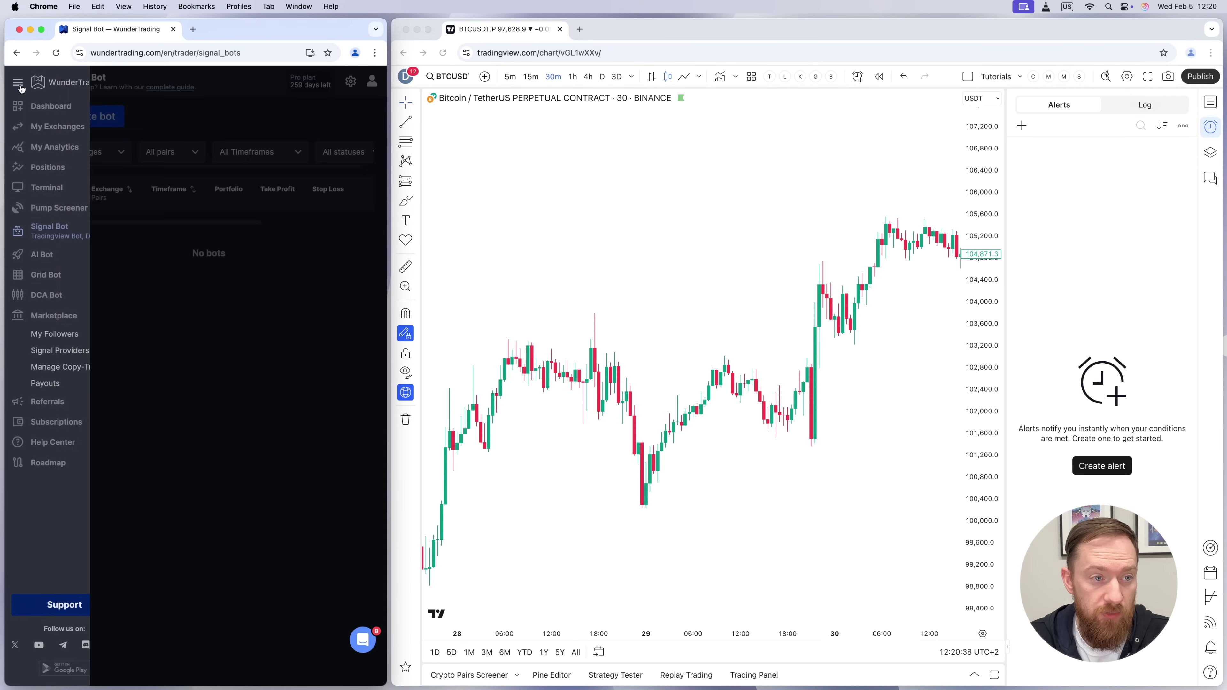
left_click(59, 235)
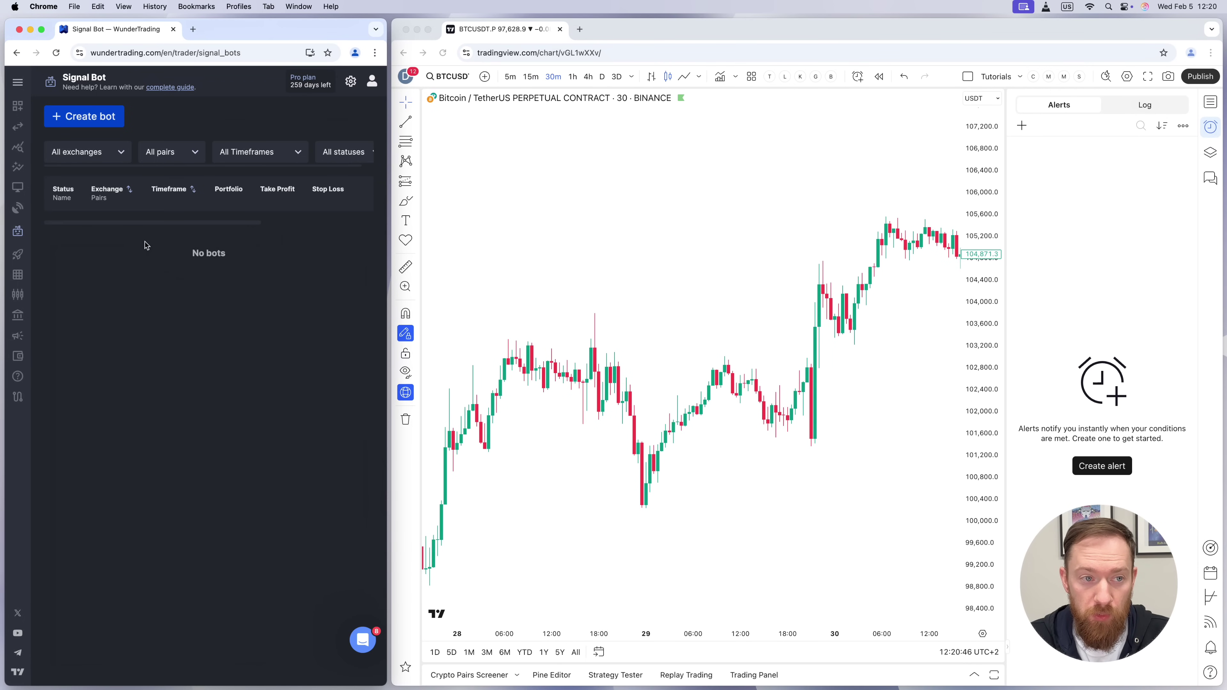
left_click(94, 120)
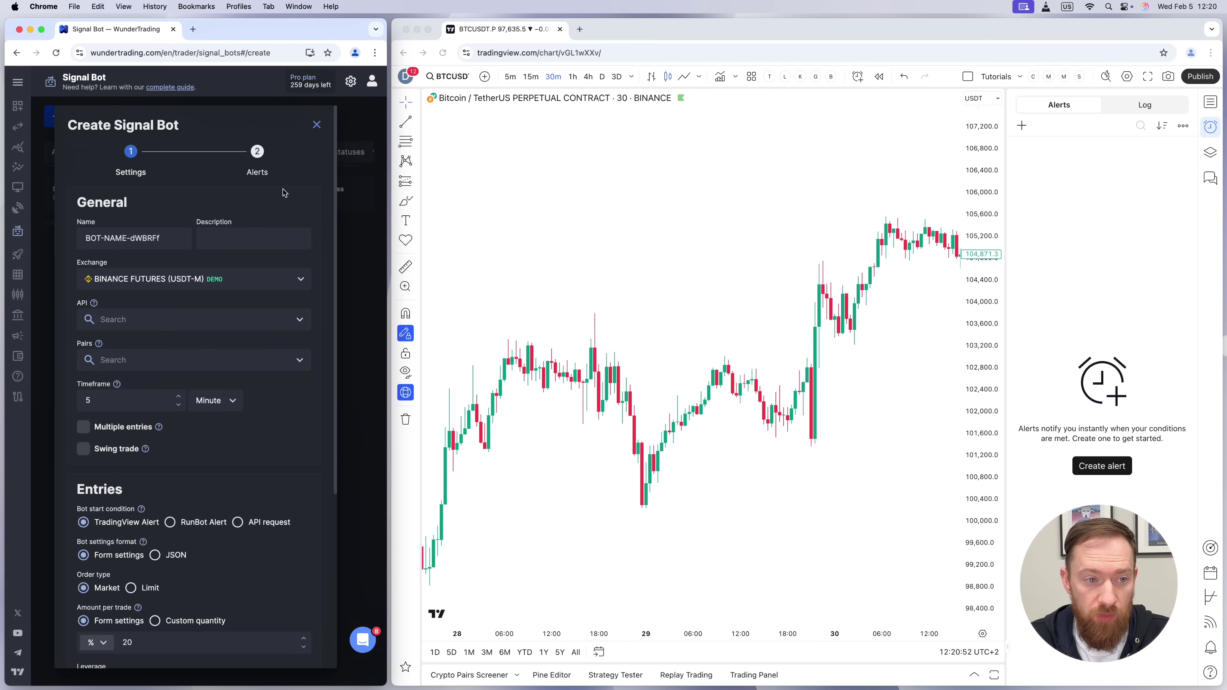
scroll(283, 192, "down", 1)
left_click_drag(172, 234, 78, 235)
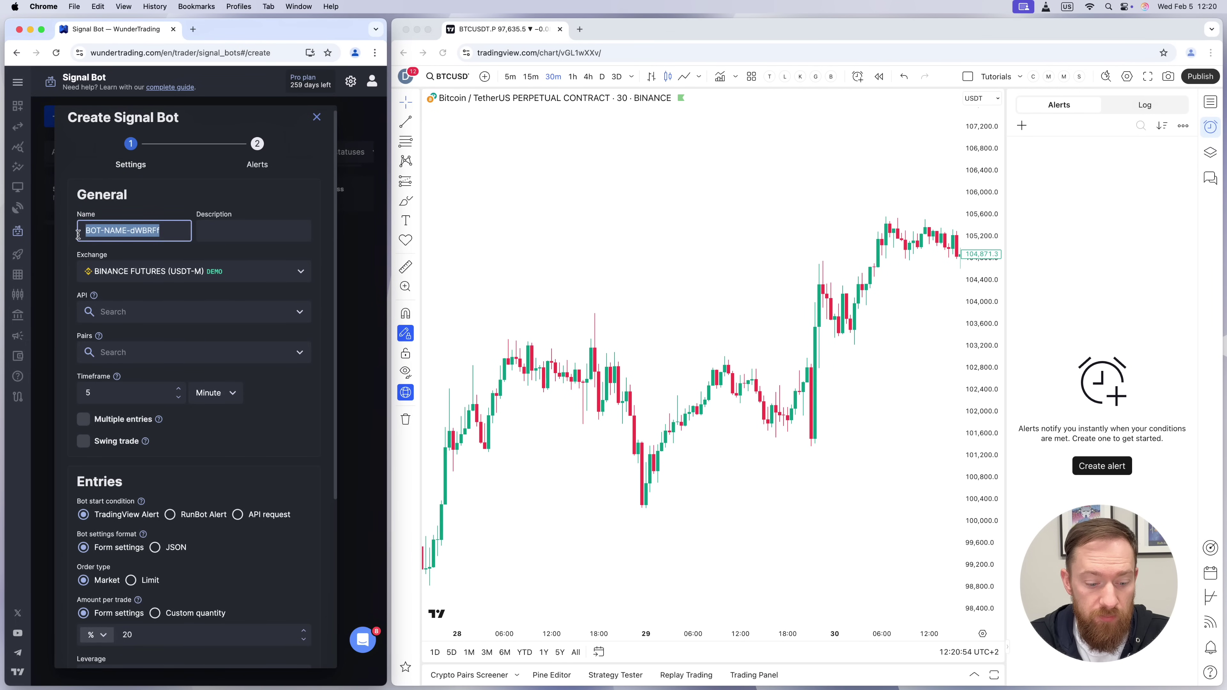
type("Test")
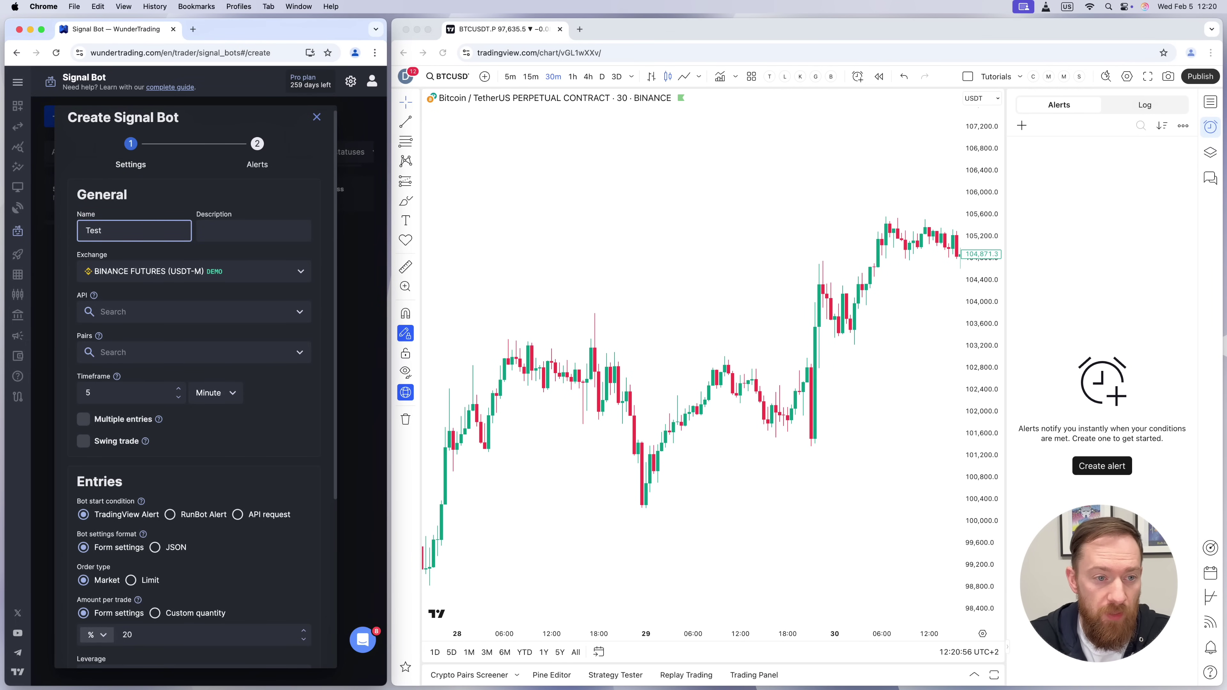
Choose BINANCE FUTURES (USDT-M) demo as the bot's exchange and select the testtest API connection
left_click(302, 274)
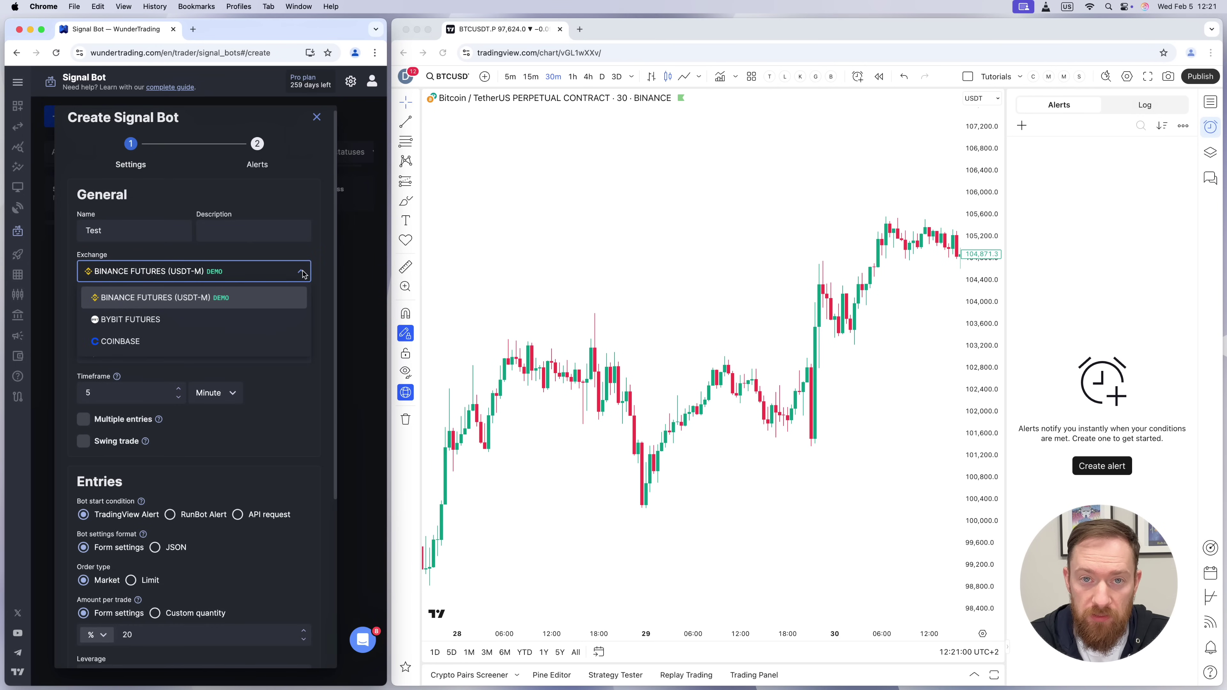
left_click(224, 297)
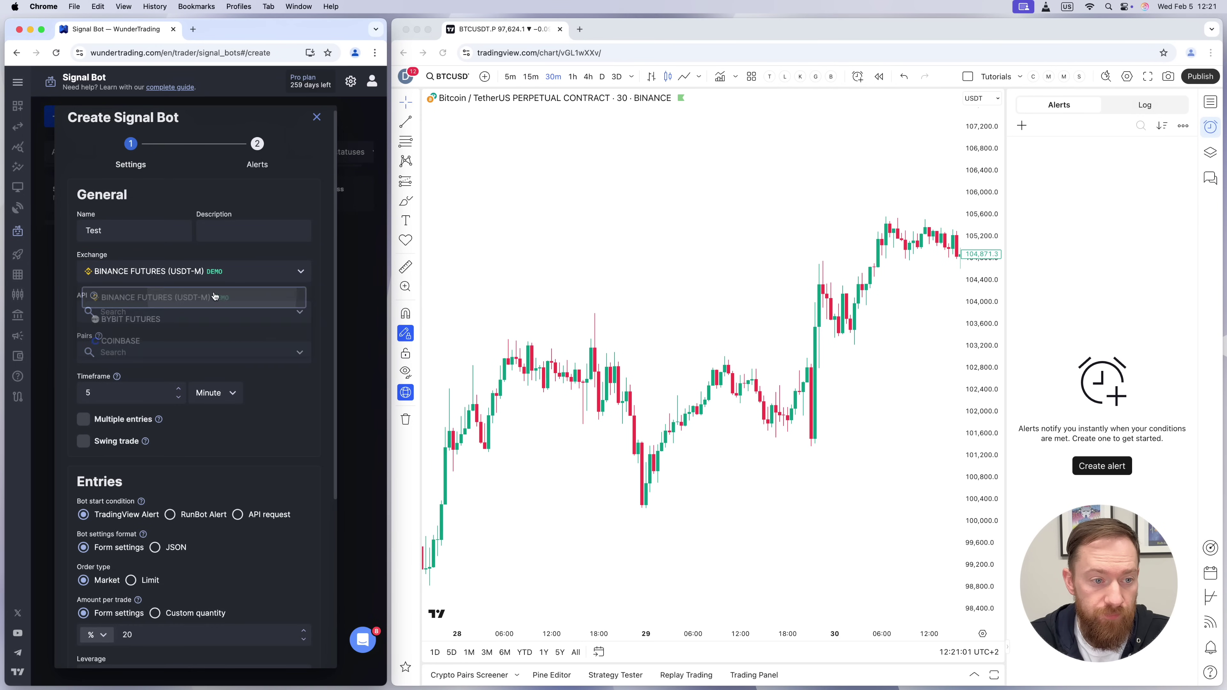
left_click(179, 302)
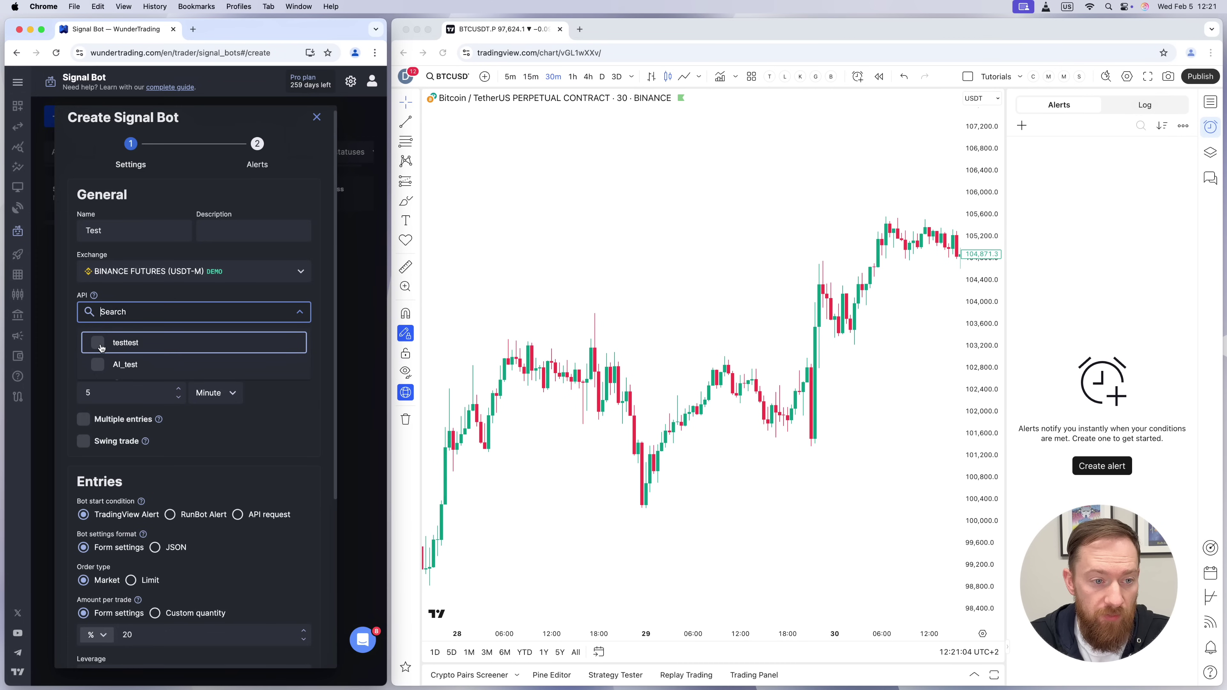
left_click(136, 340)
left_click(199, 302)
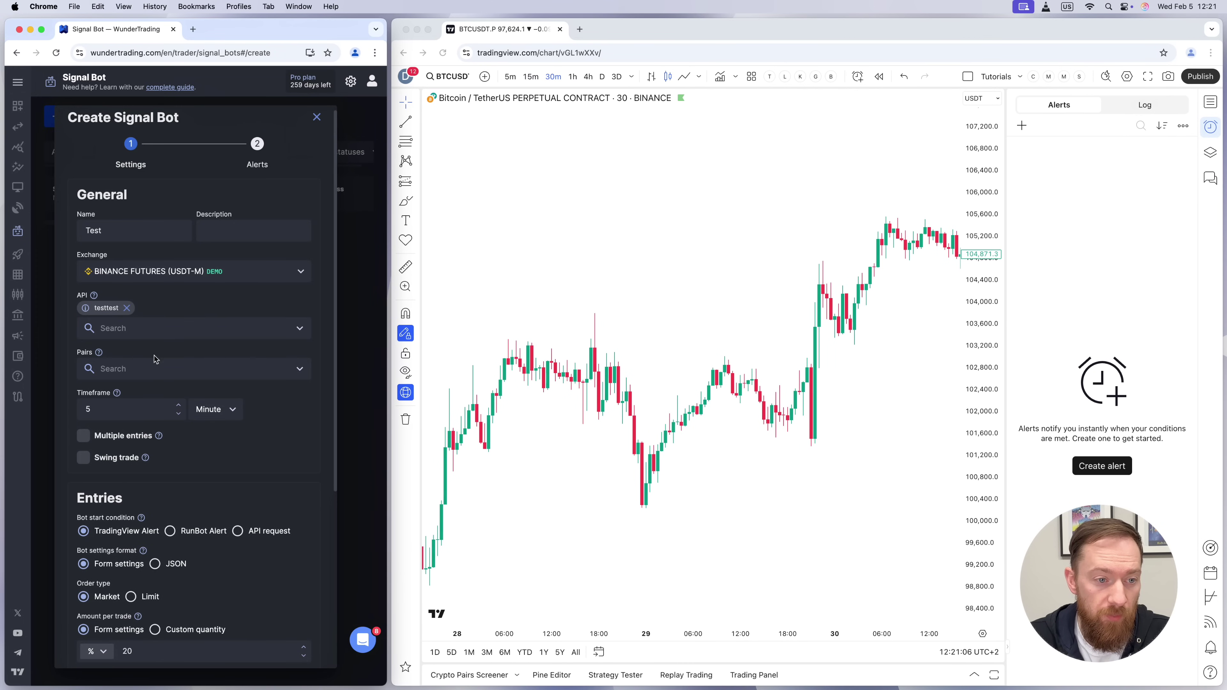
Add BTCUSDT as the bot's trading pair
left_click(147, 368)
type("BTCUSDT")
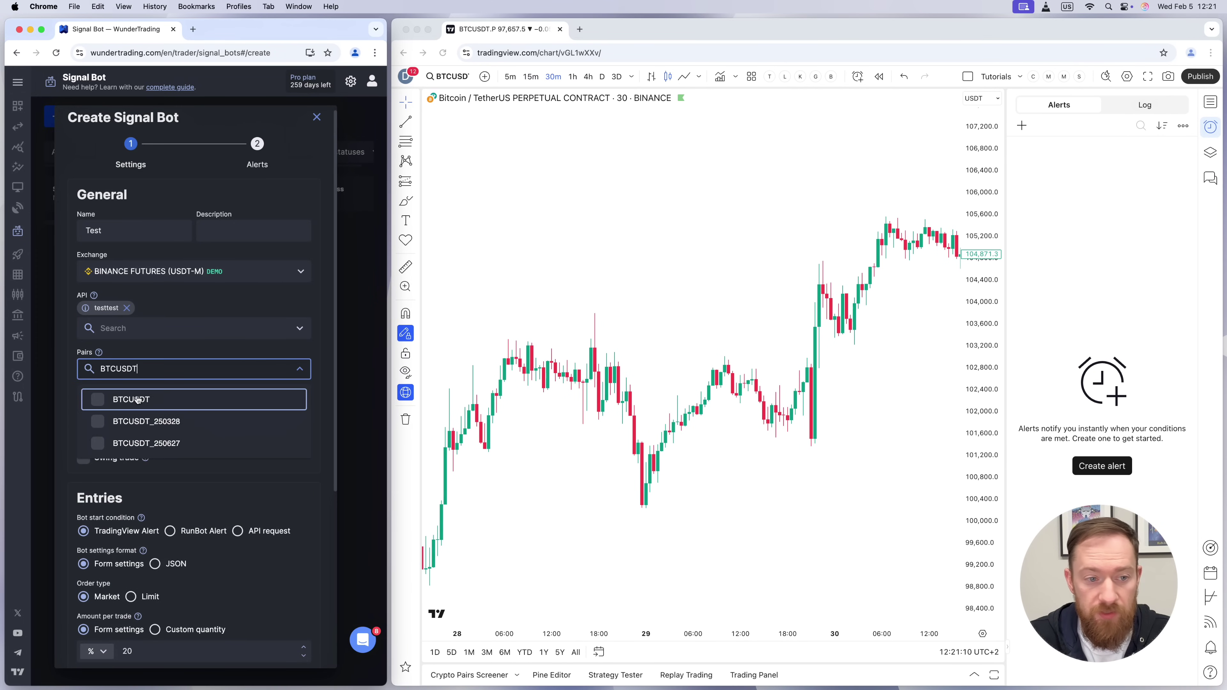
left_click(109, 400)
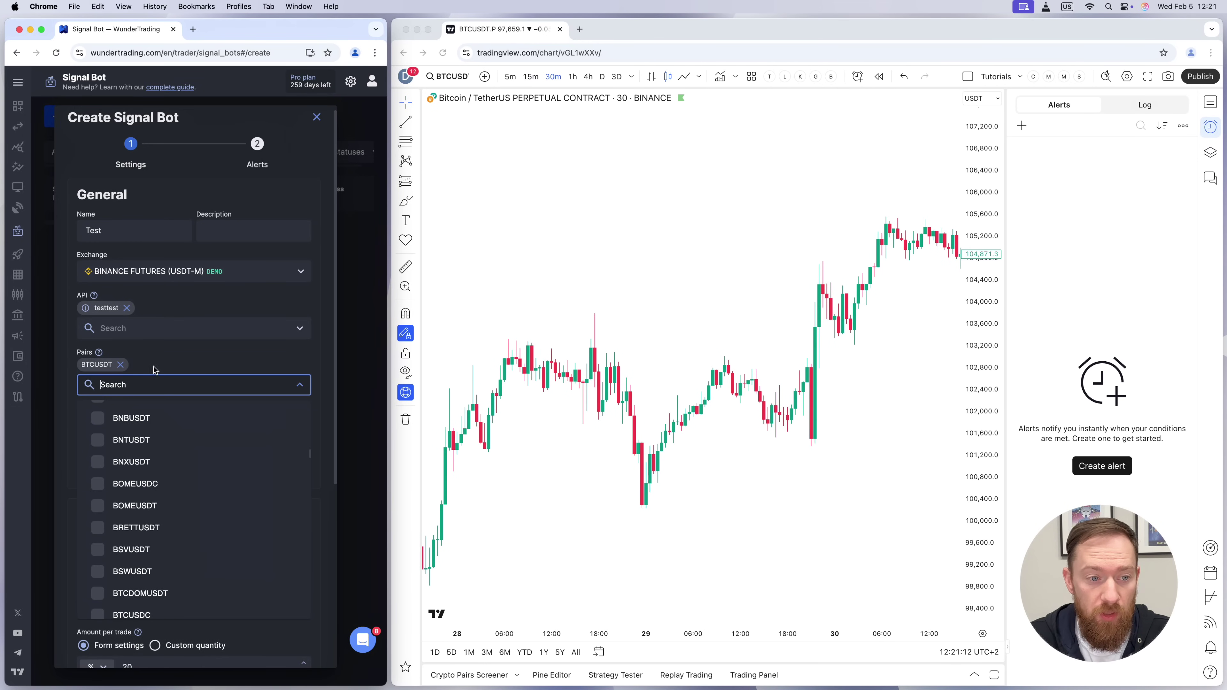
left_click(164, 365)
Switch the amount per trade to USDT and set it to 200
scroll(164, 365, "down", 3)
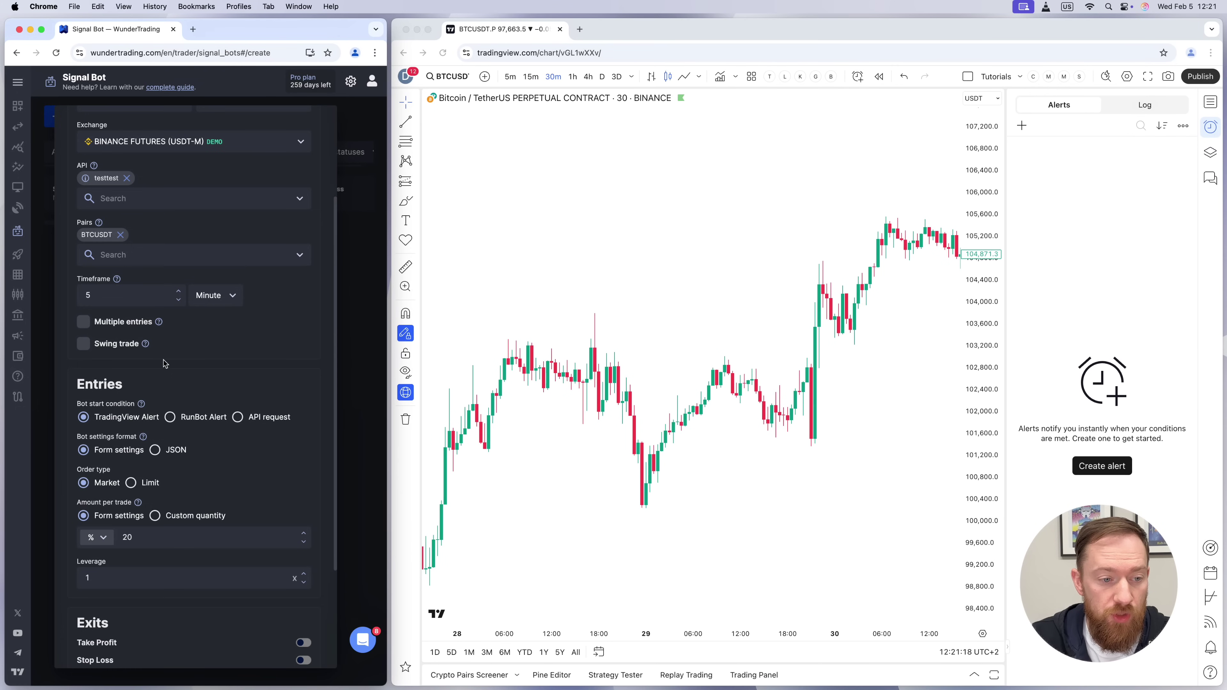
scroll(164, 365, "down", 2)
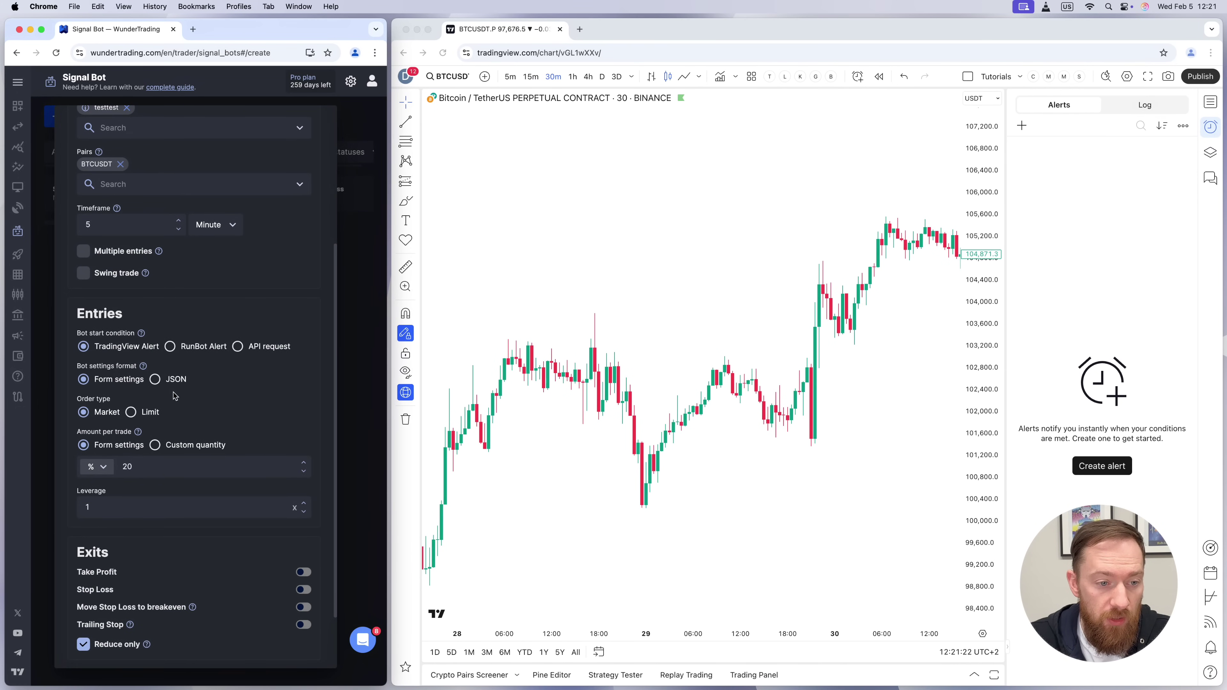
scroll(106, 424, "down", 1)
left_click(106, 429)
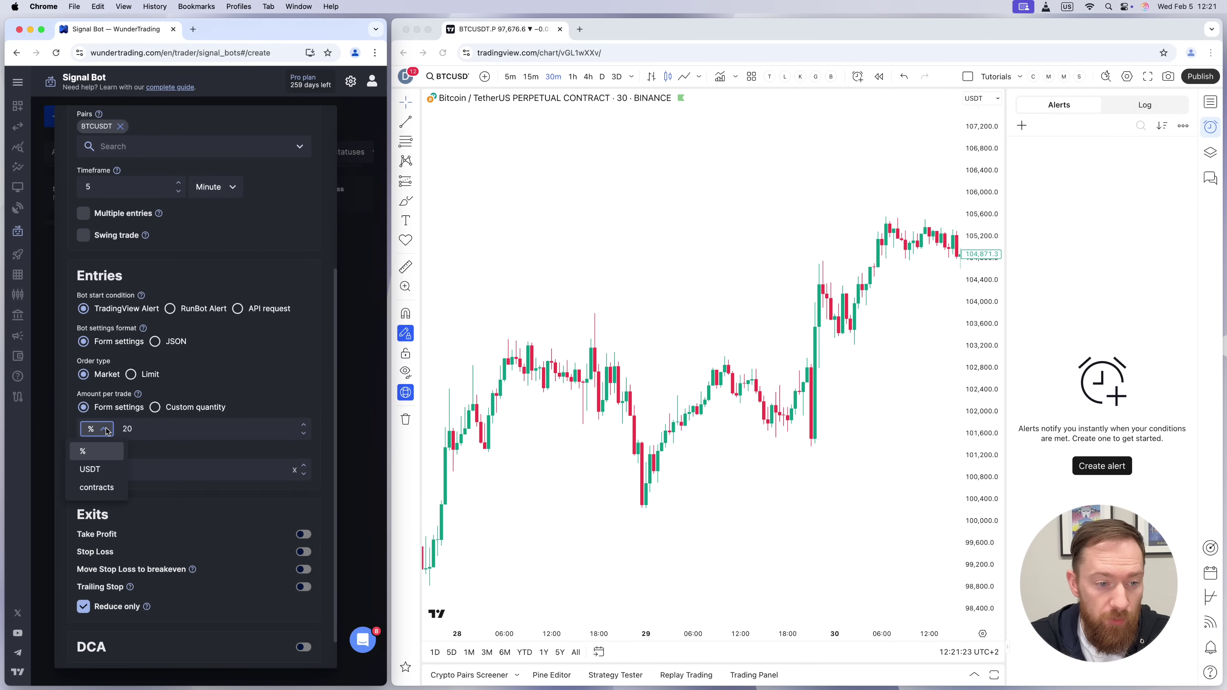
left_click(97, 470)
left_click(154, 430)
left_click_drag(154, 430, 133, 430)
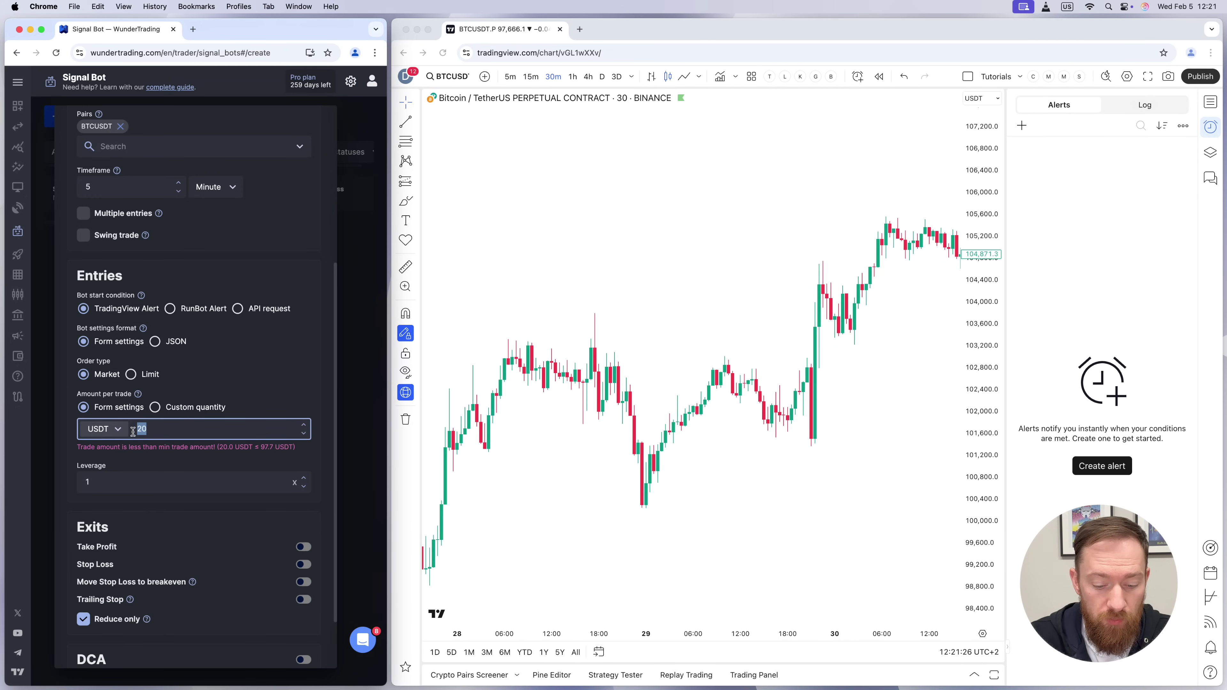
type("200")
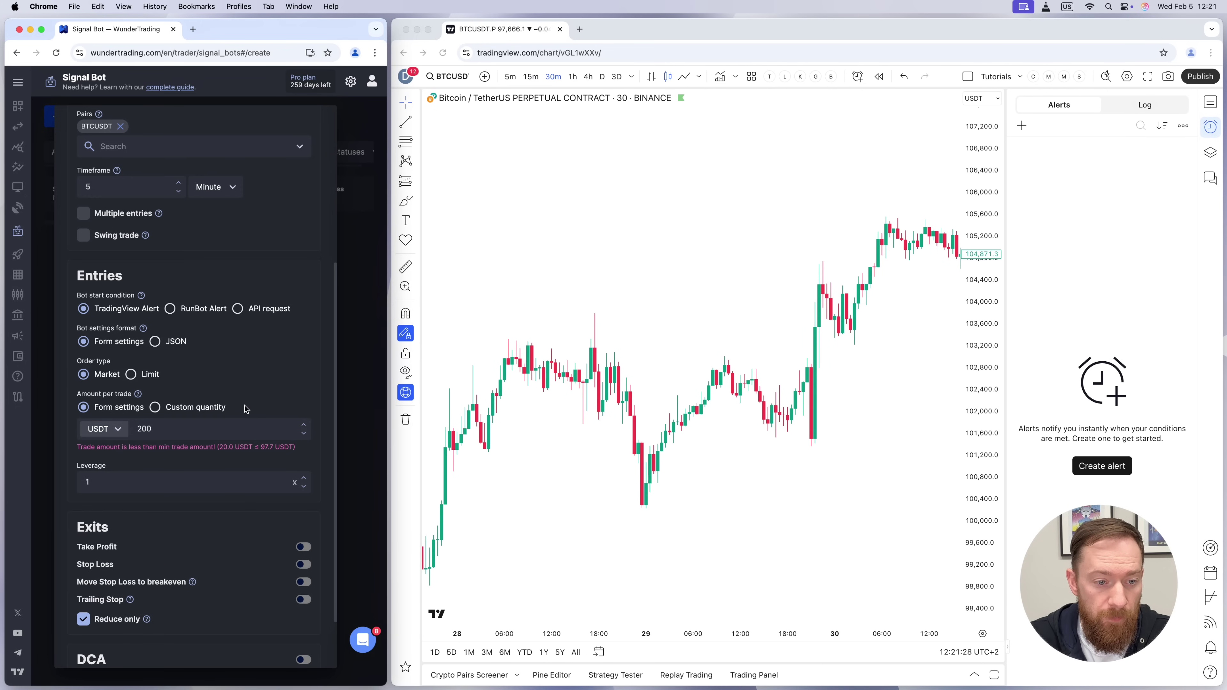
left_click(176, 464)
Enable Take Profit for the bot and set Target 1 to 0.5%
scroll(176, 464, "down", 2)
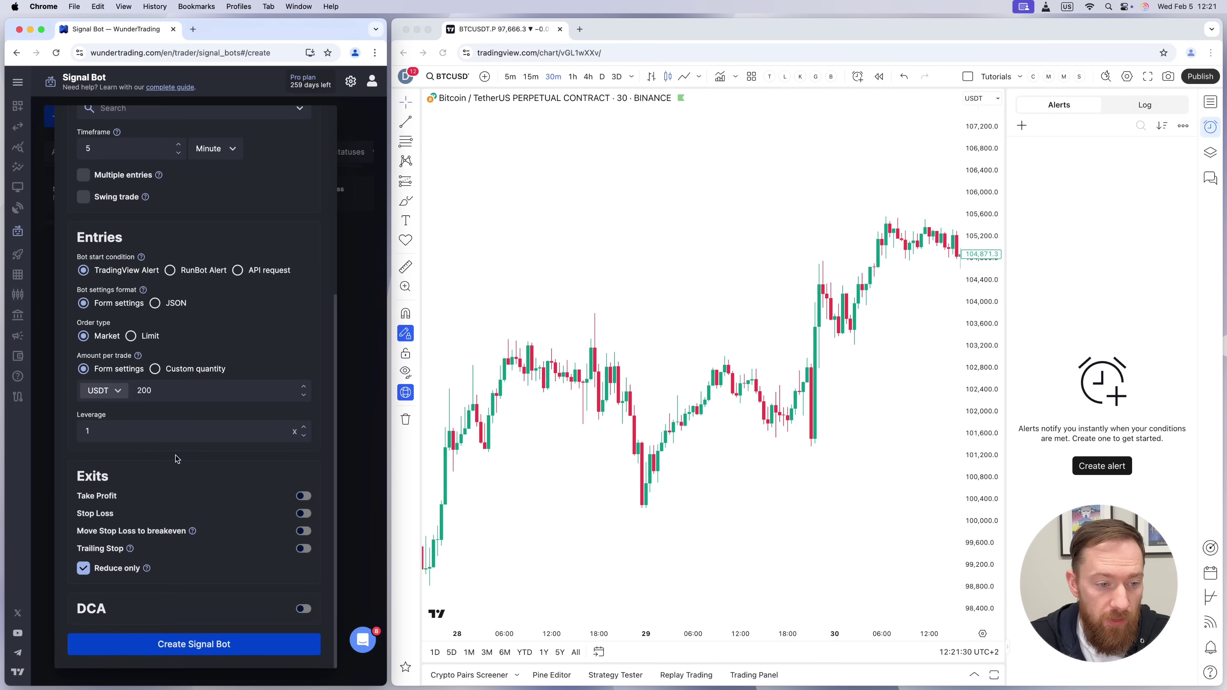
left_click(304, 496)
scroll(282, 497, "down", 2)
left_click(120, 491)
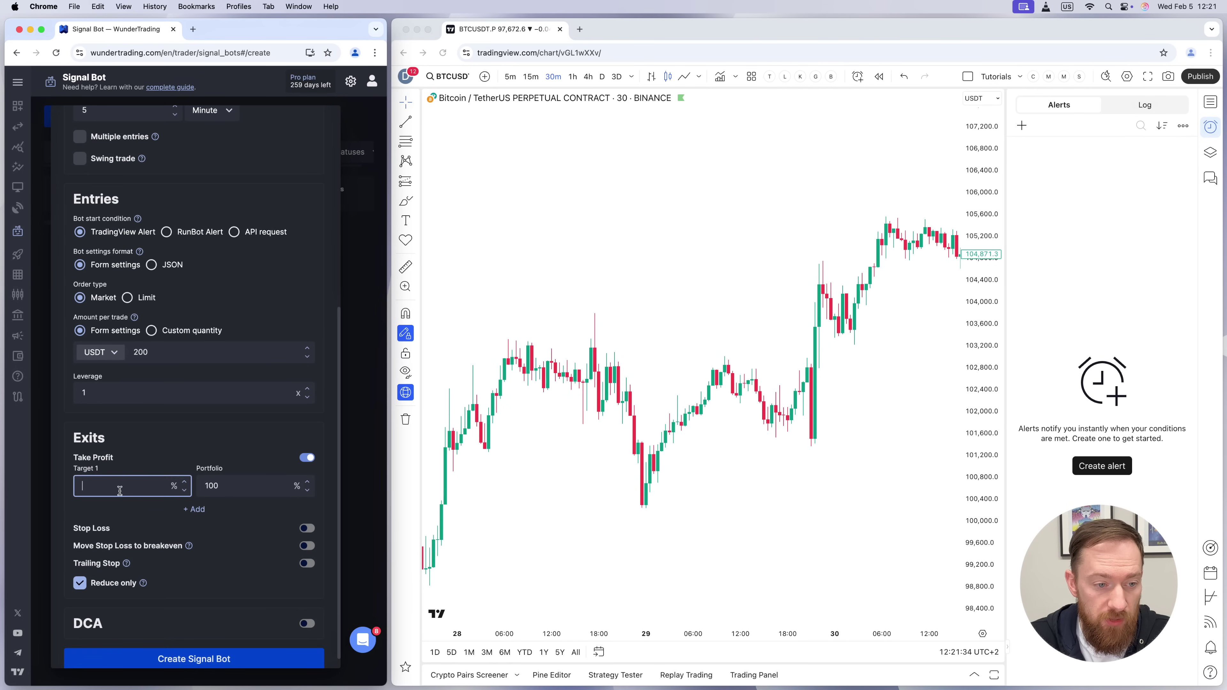
type("0.5")
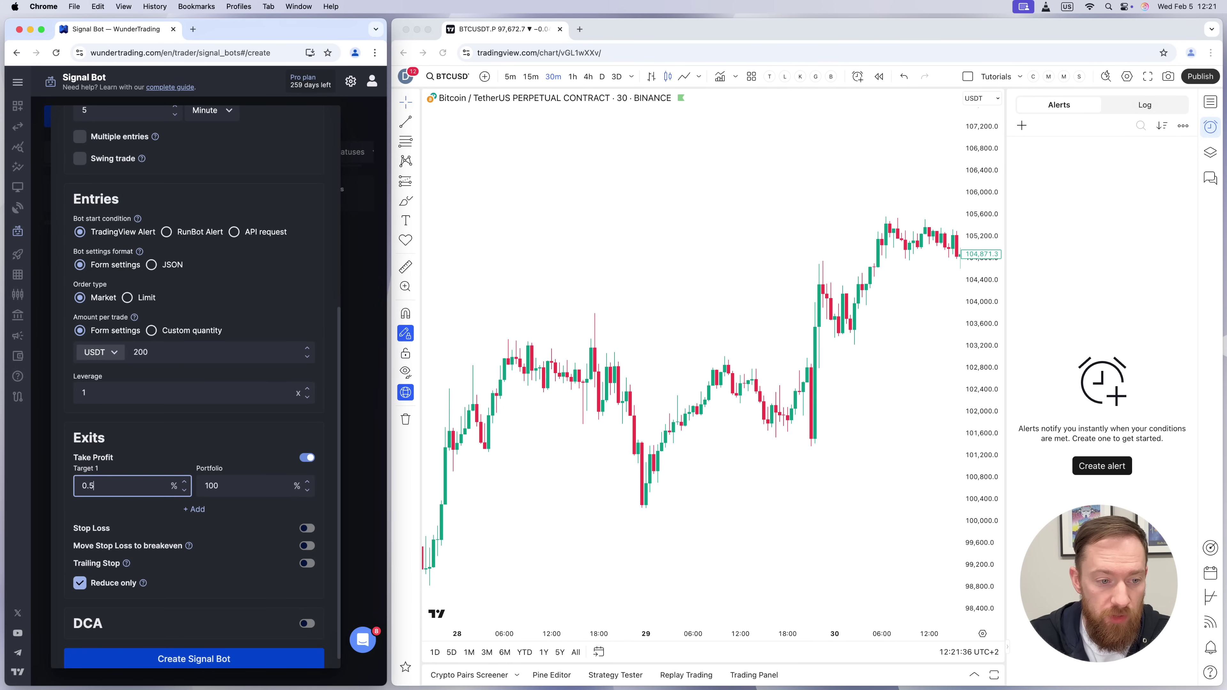
left_click(166, 466)
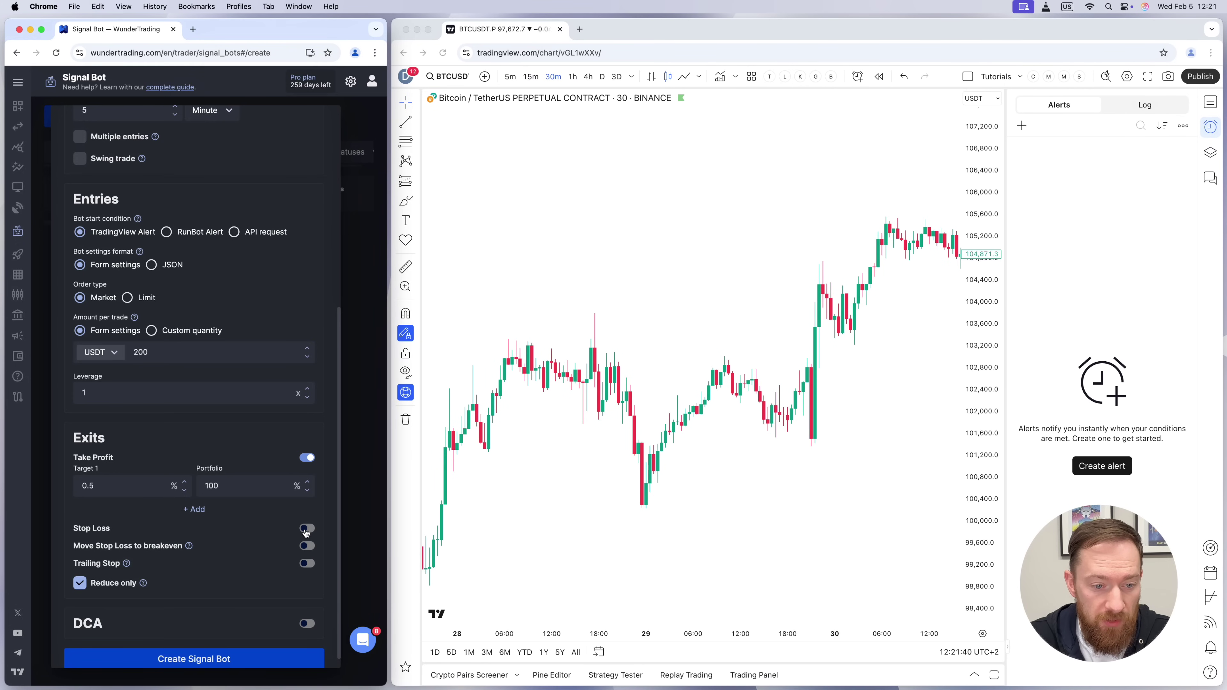
Enable Stop Loss at 0.5% and create the signal bot
left_click(301, 529)
scroll(251, 532, "down", 2)
left_click(227, 512)
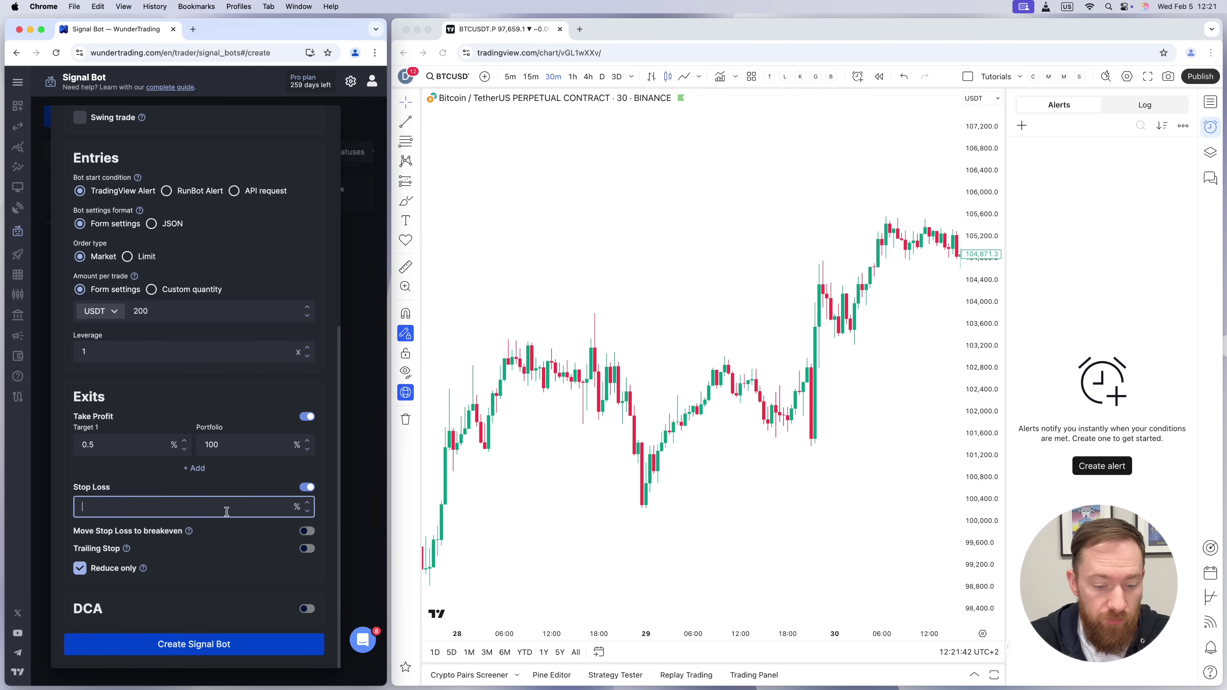
type("0")
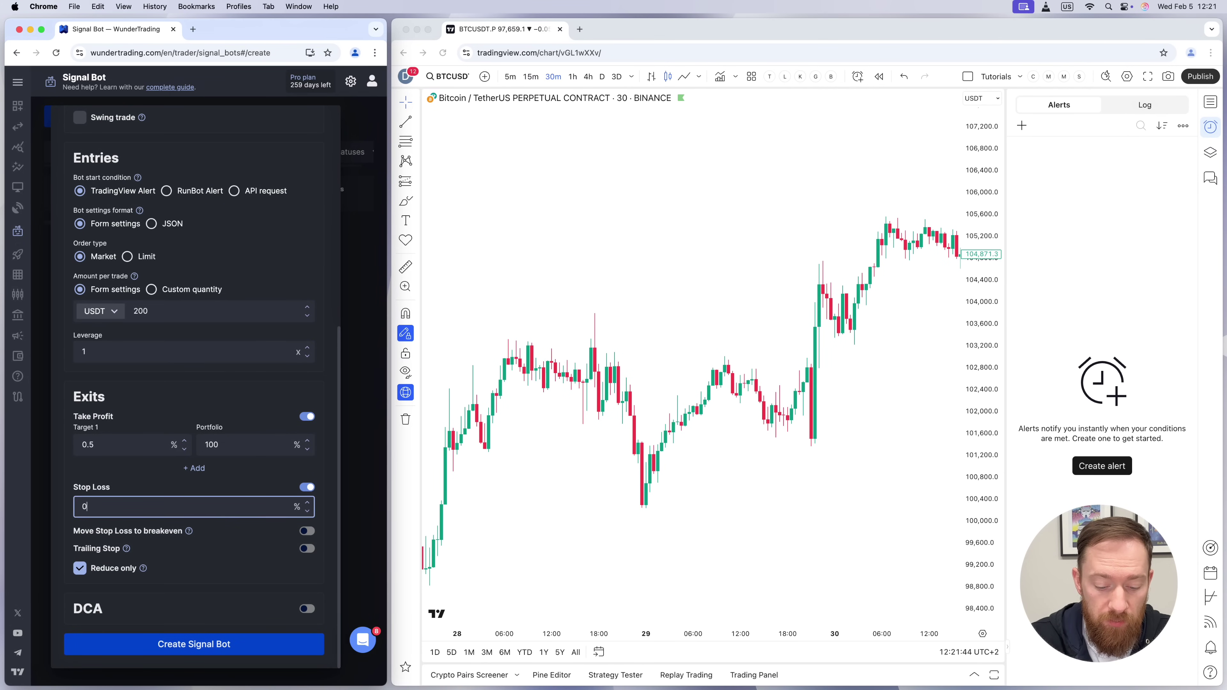
type(".5")
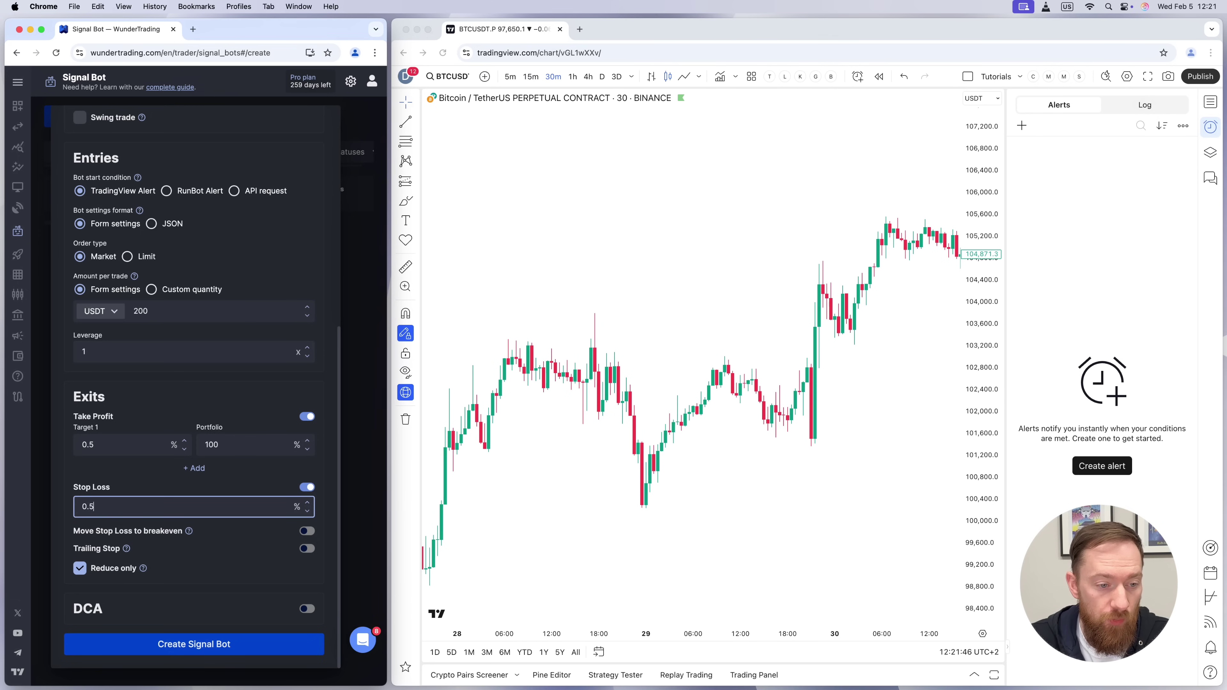
left_click(220, 647)
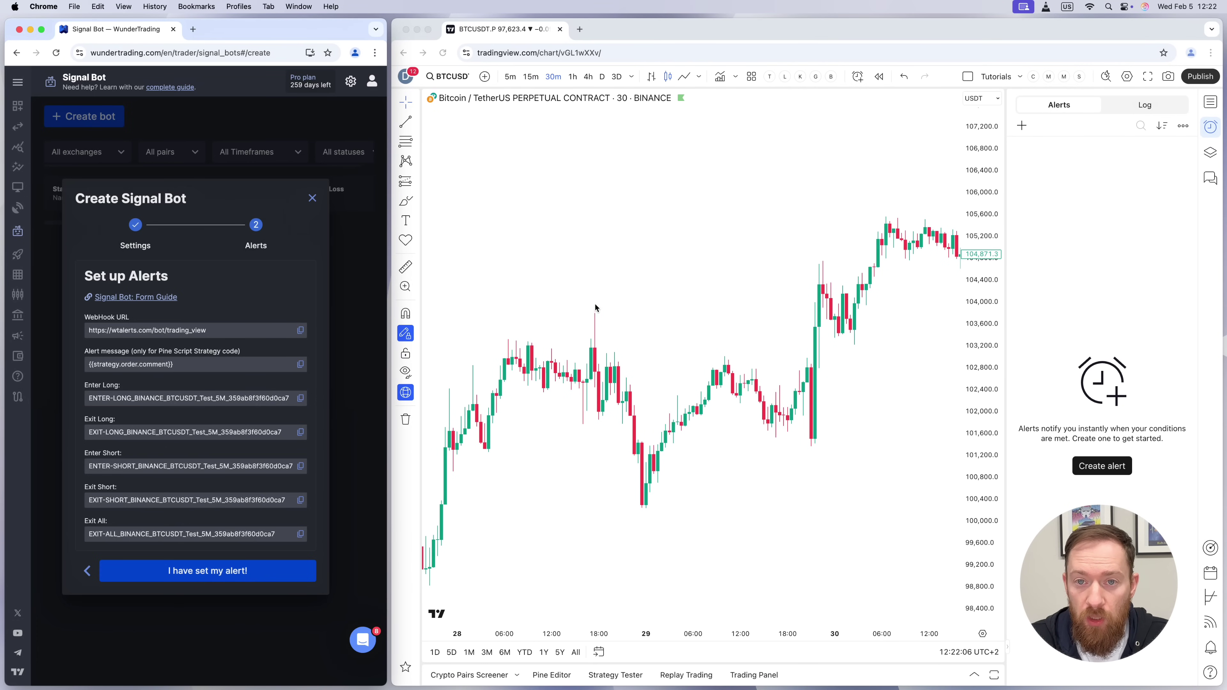
Add the Relative Strength Index indicator to the TradingView BTCUSDT.P chart and reduce the height of its pane
left_click(718, 77)
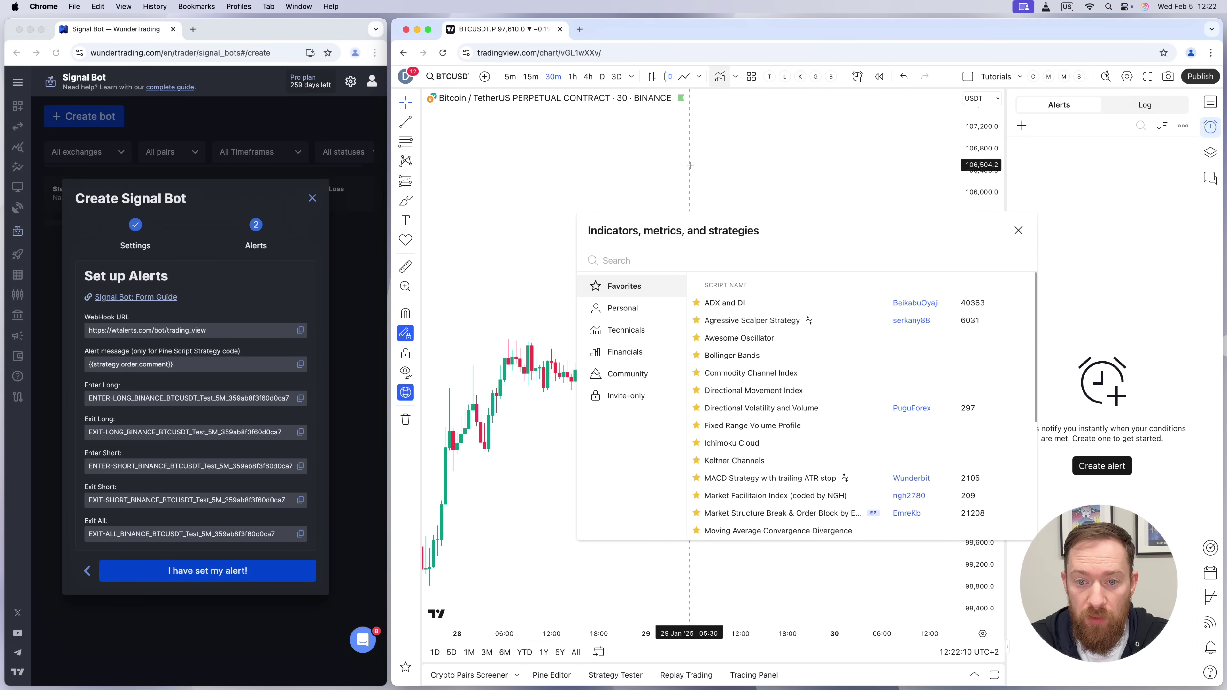
type("rsi")
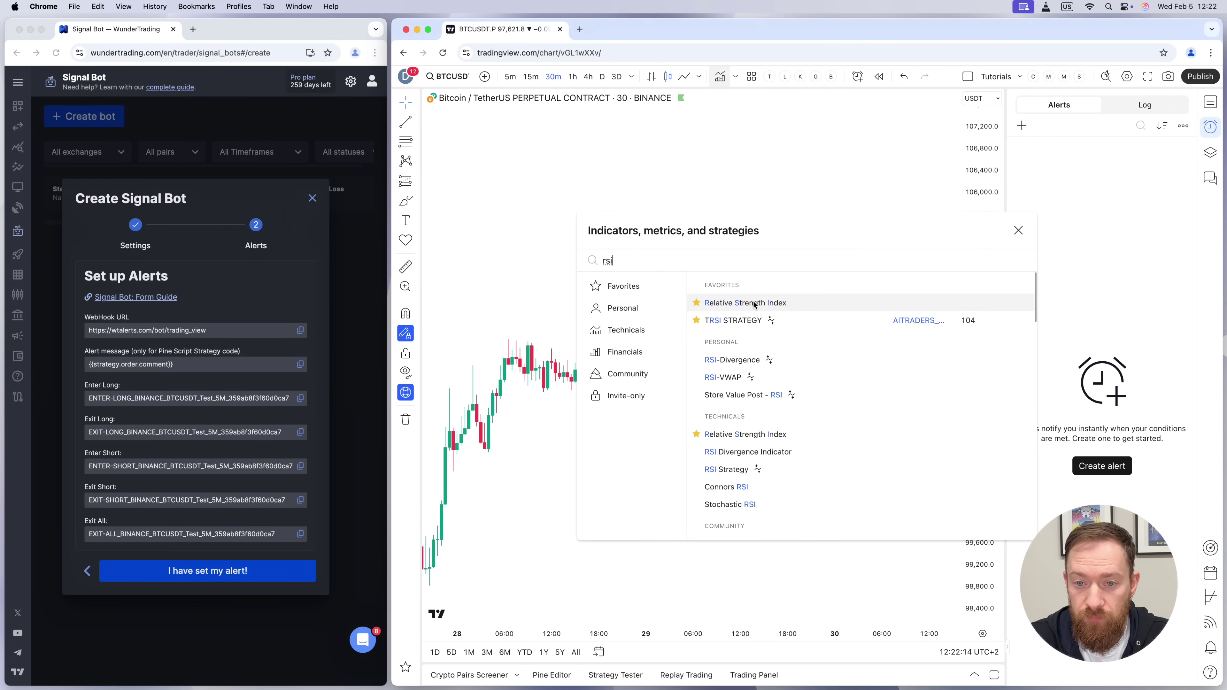
left_click(754, 303)
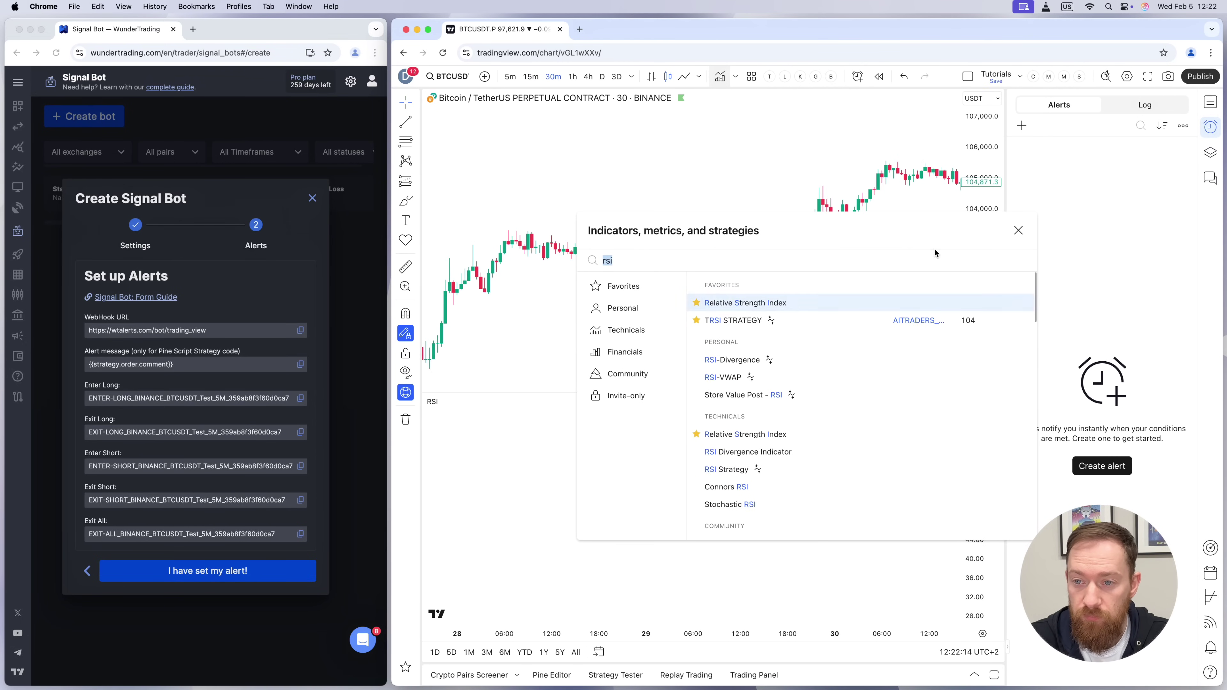
left_click(1019, 231)
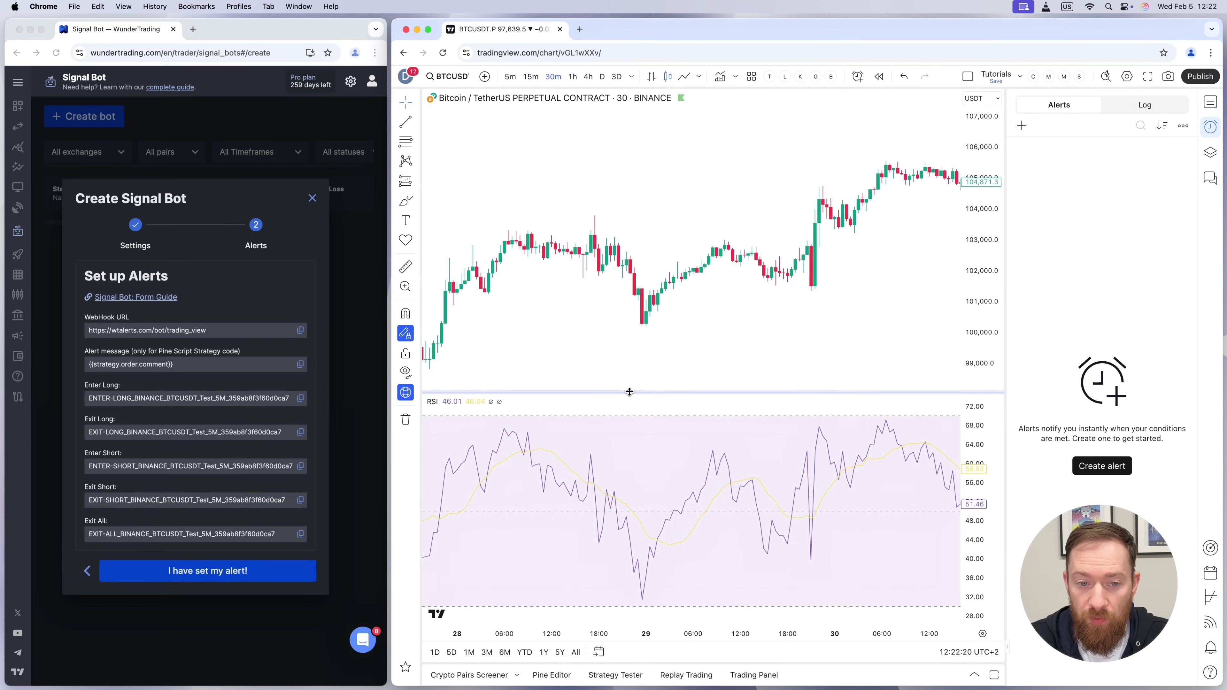
left_click_drag(629, 392, 638, 483)
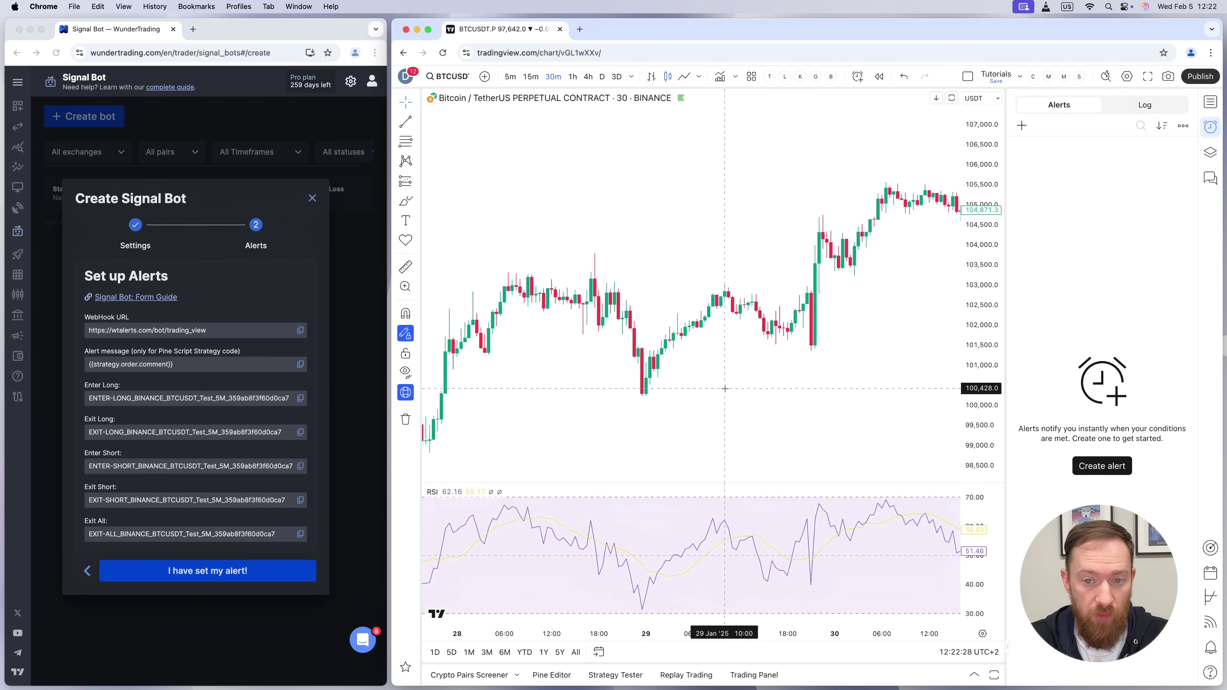
Start a new alert on BTCUSDT.P with the condition RSI (14, close) Crossing Up the value 30
scroll(698, 386, "right", 3)
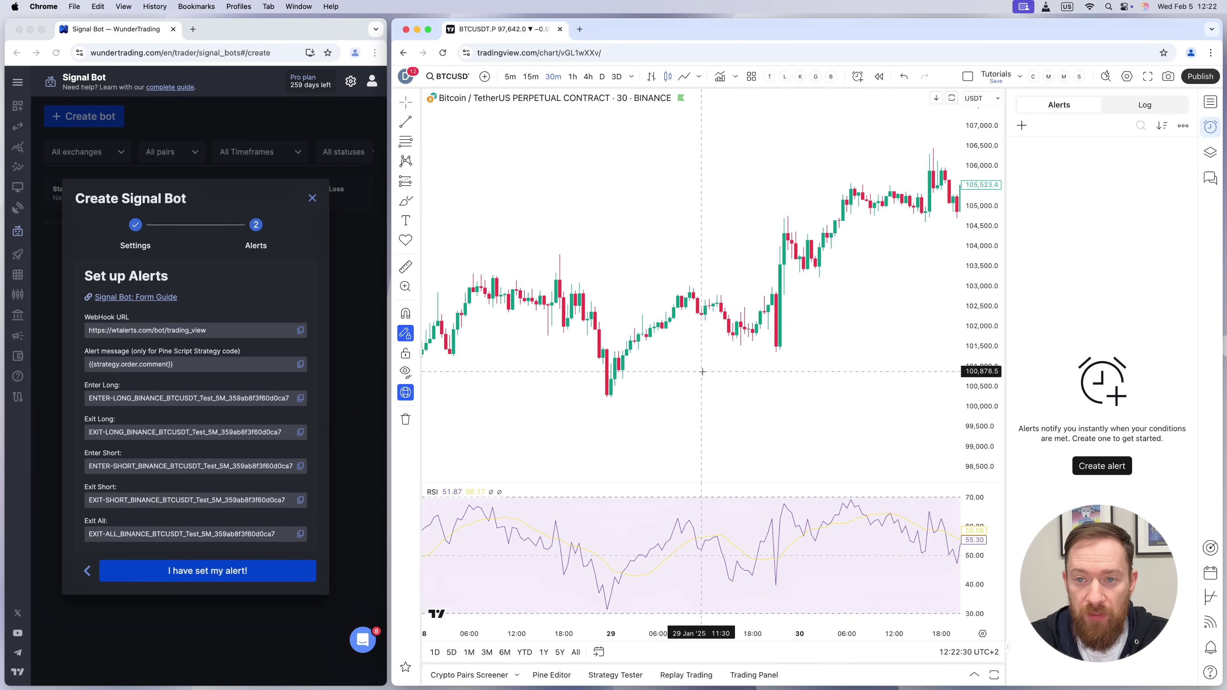
left_click(856, 77)
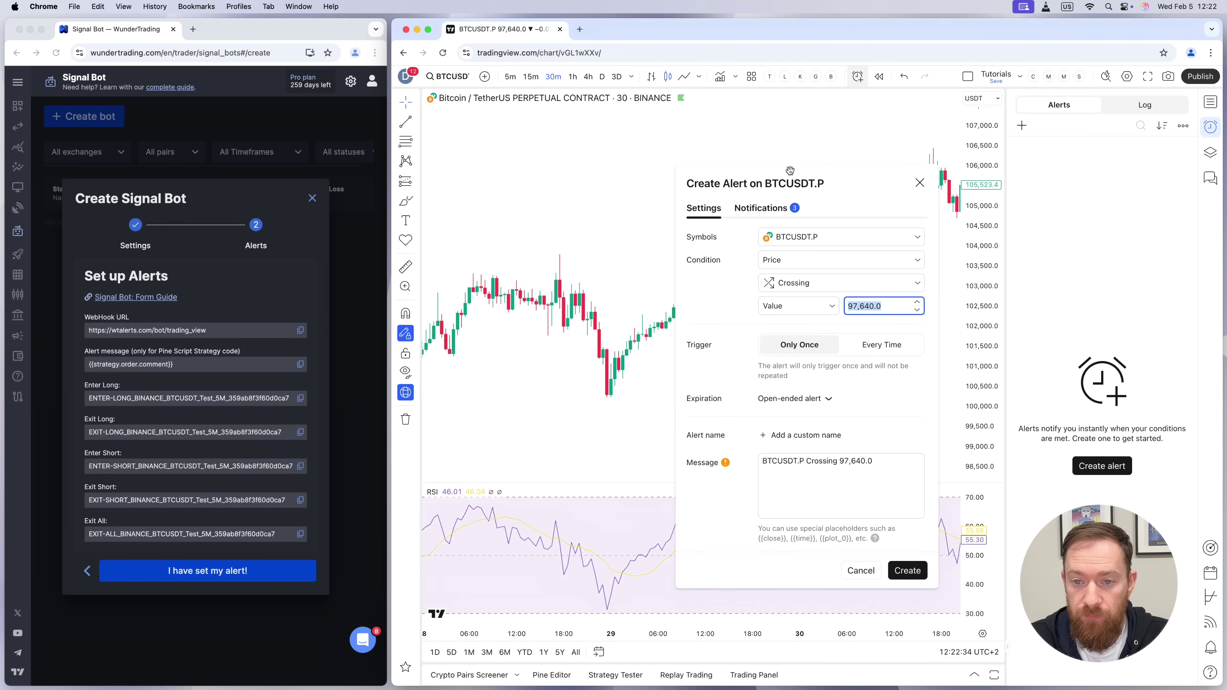
left_click(810, 261)
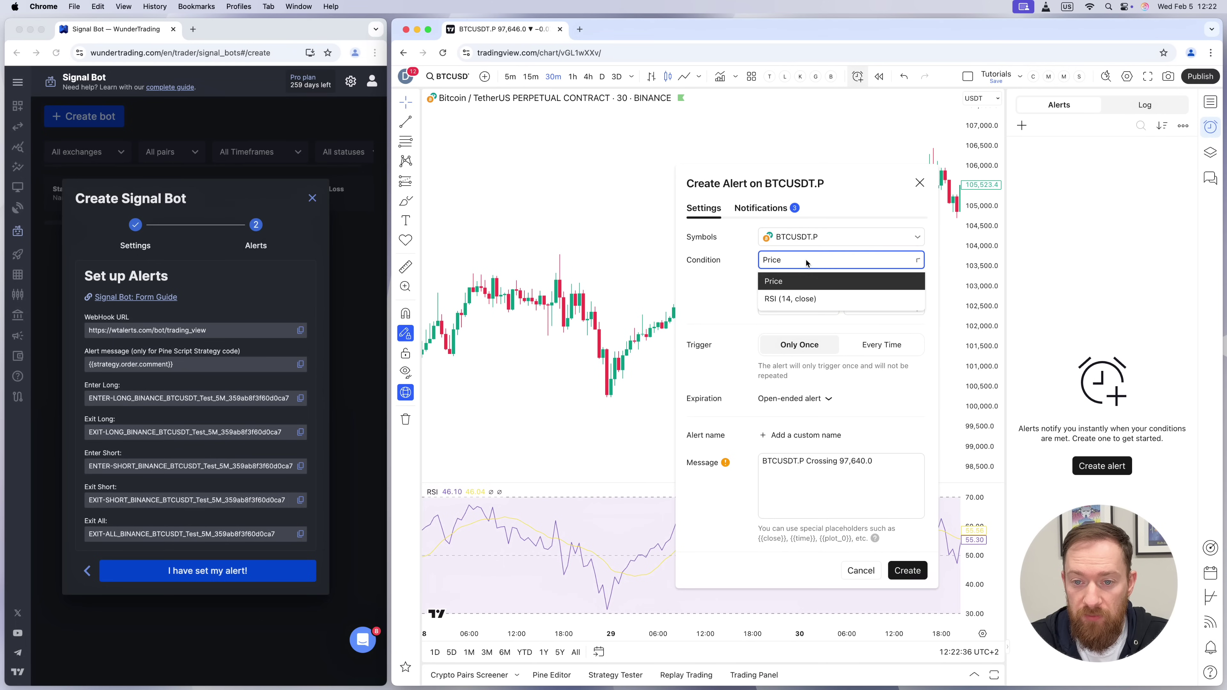
left_click(790, 298)
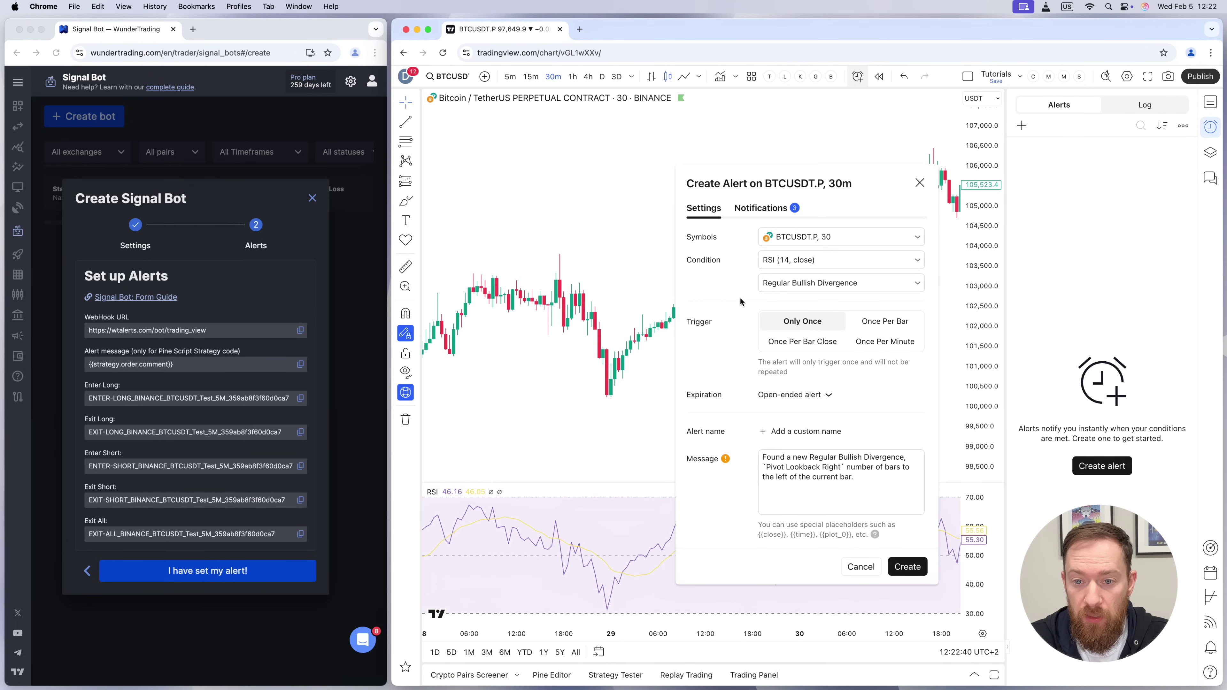
left_click(887, 283)
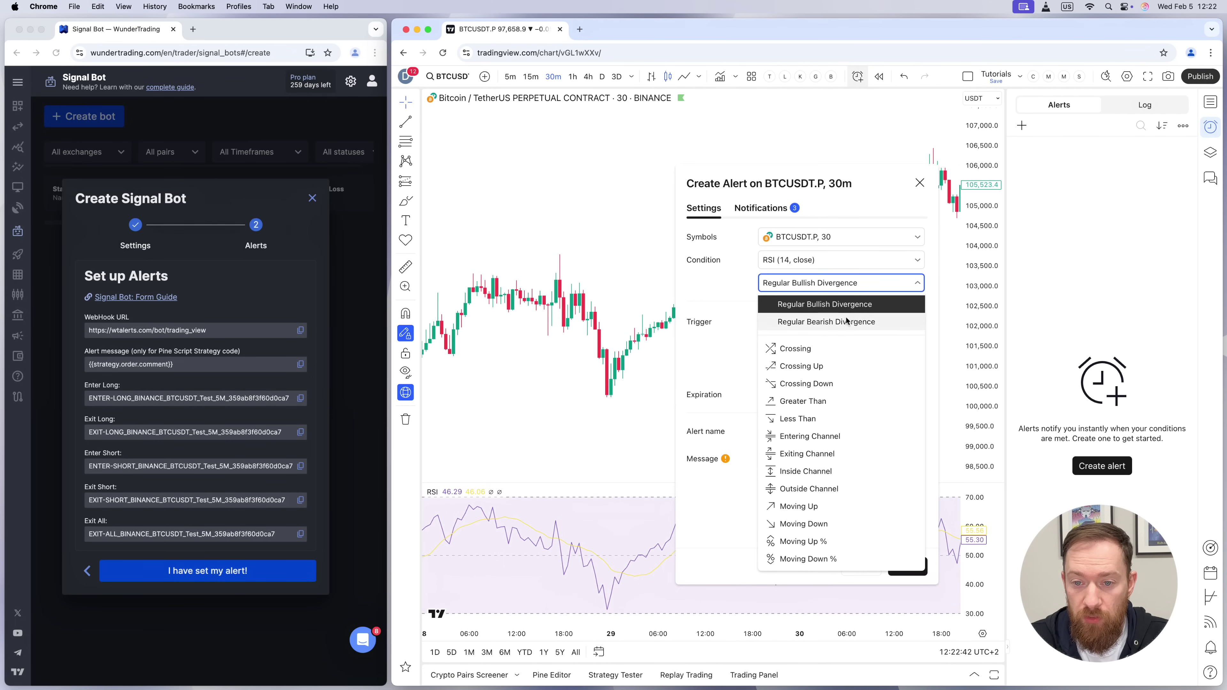
left_click(823, 369)
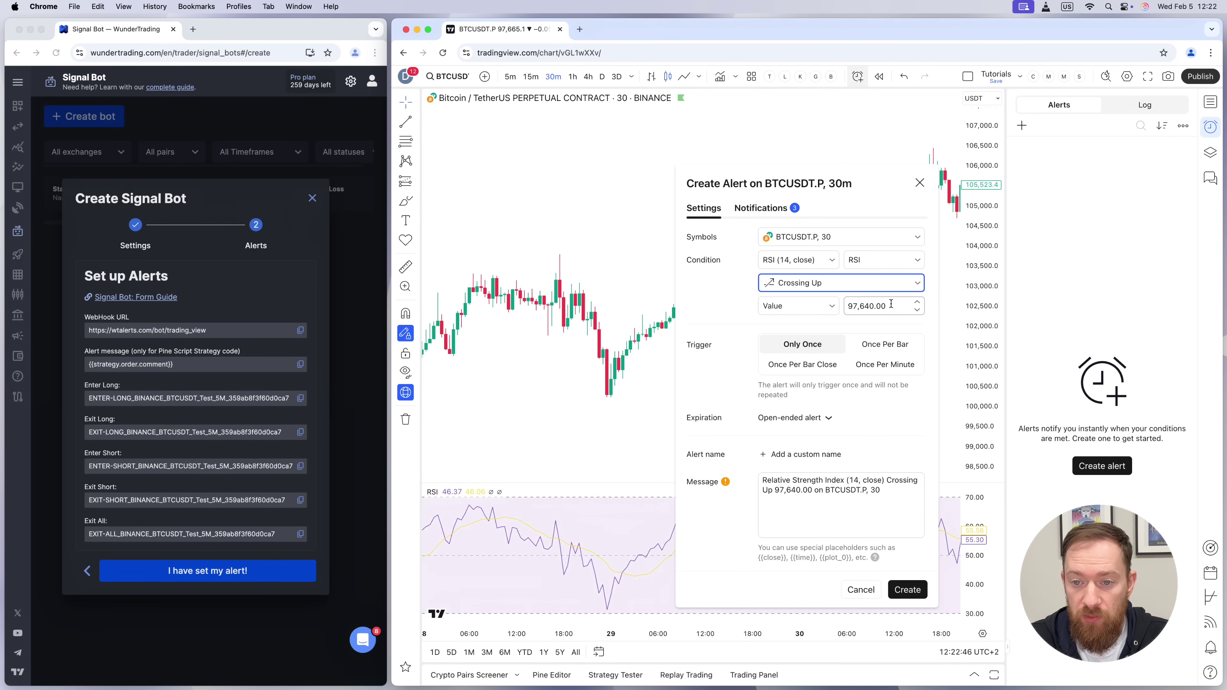
left_click_drag(891, 304, 847, 306)
type("30")
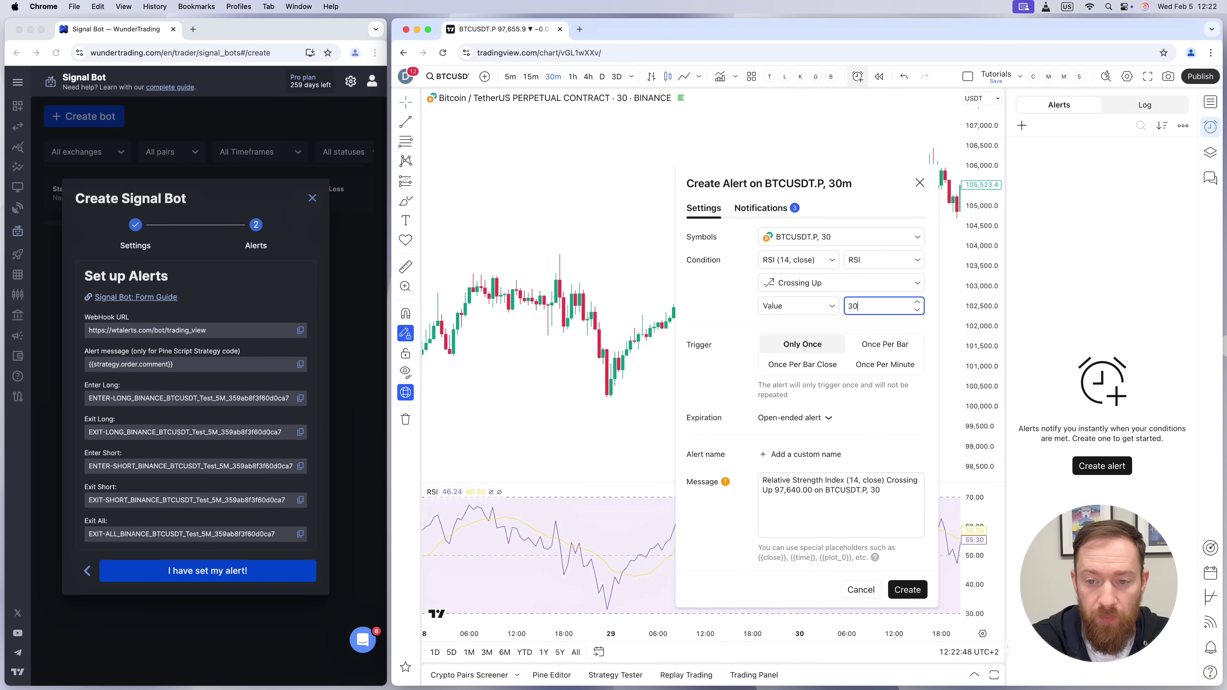
left_click(735, 311)
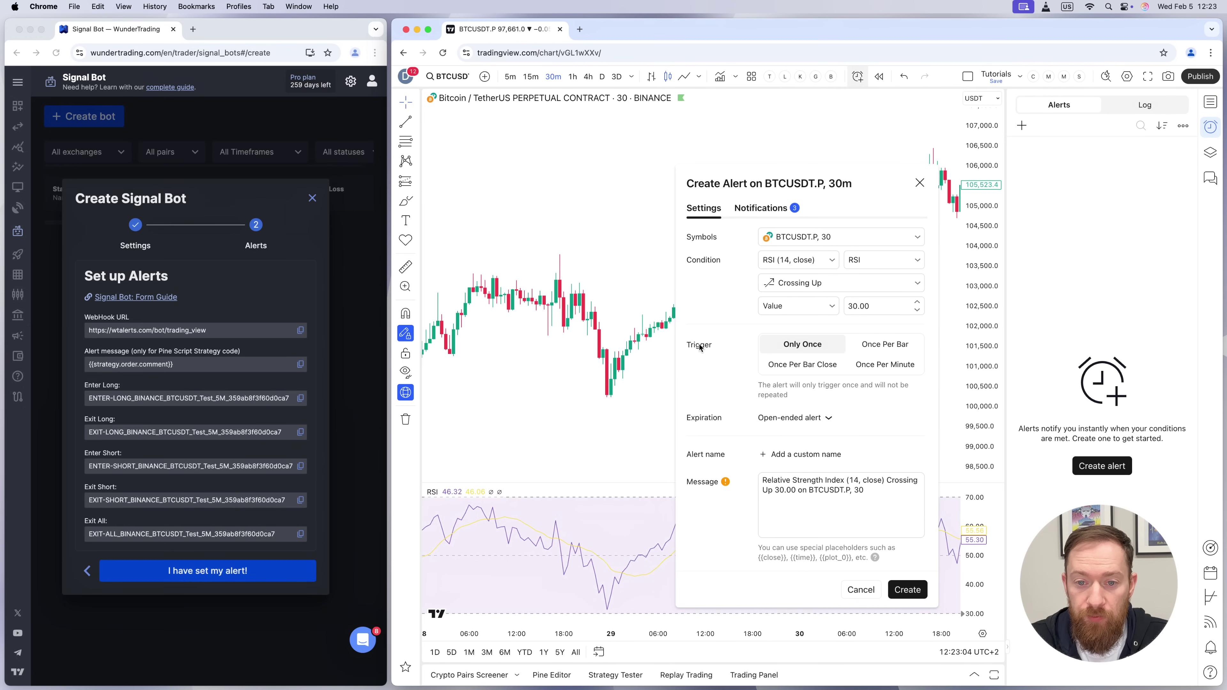
Set the alert to trigger Once Per Bar and replace its message with the signal bot's Enter Long code
left_click(873, 346)
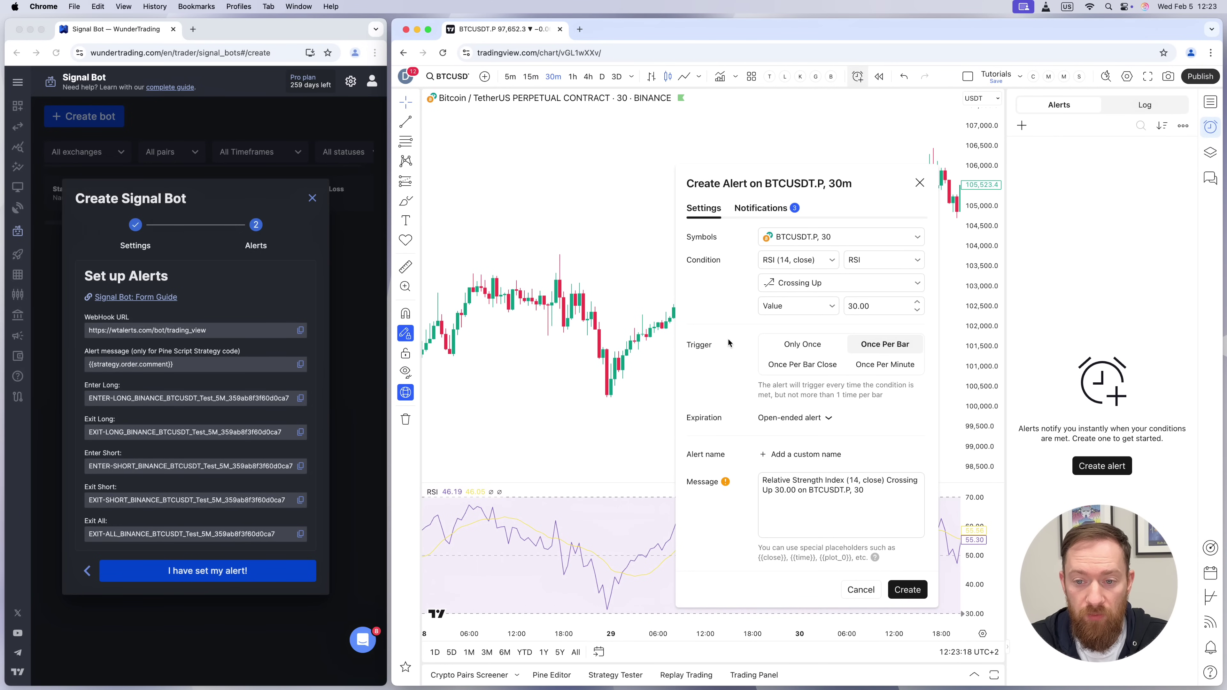
left_click(801, 501)
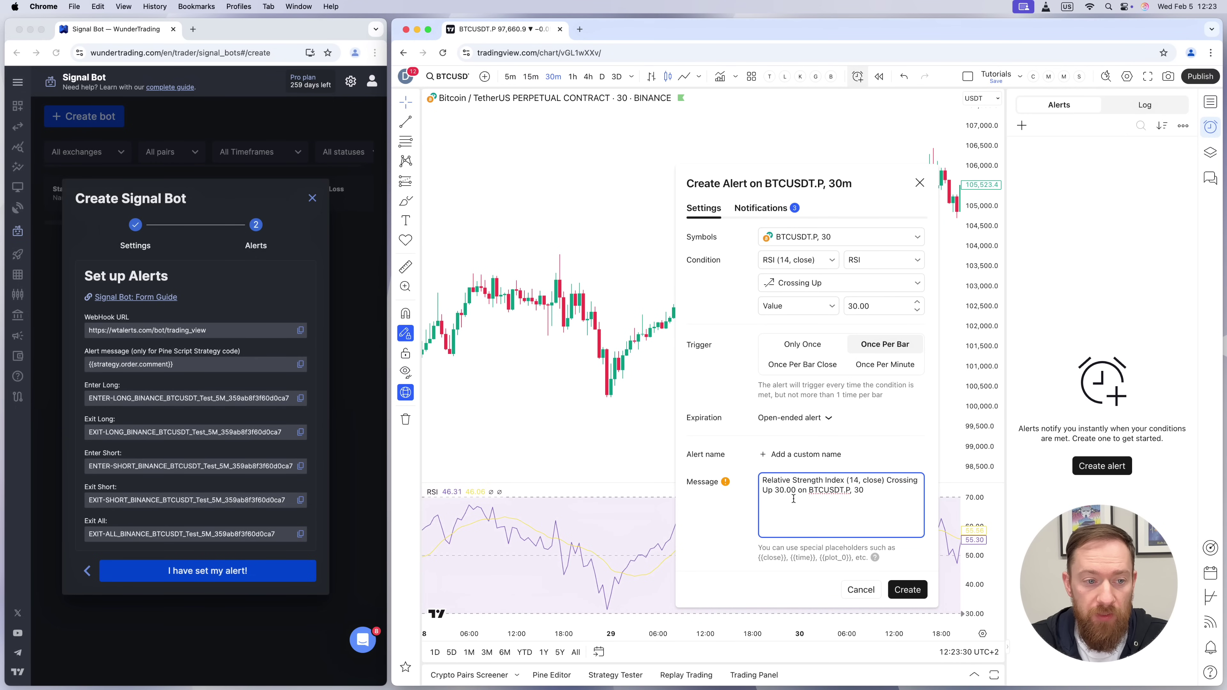
left_click(301, 399)
left_click(301, 400)
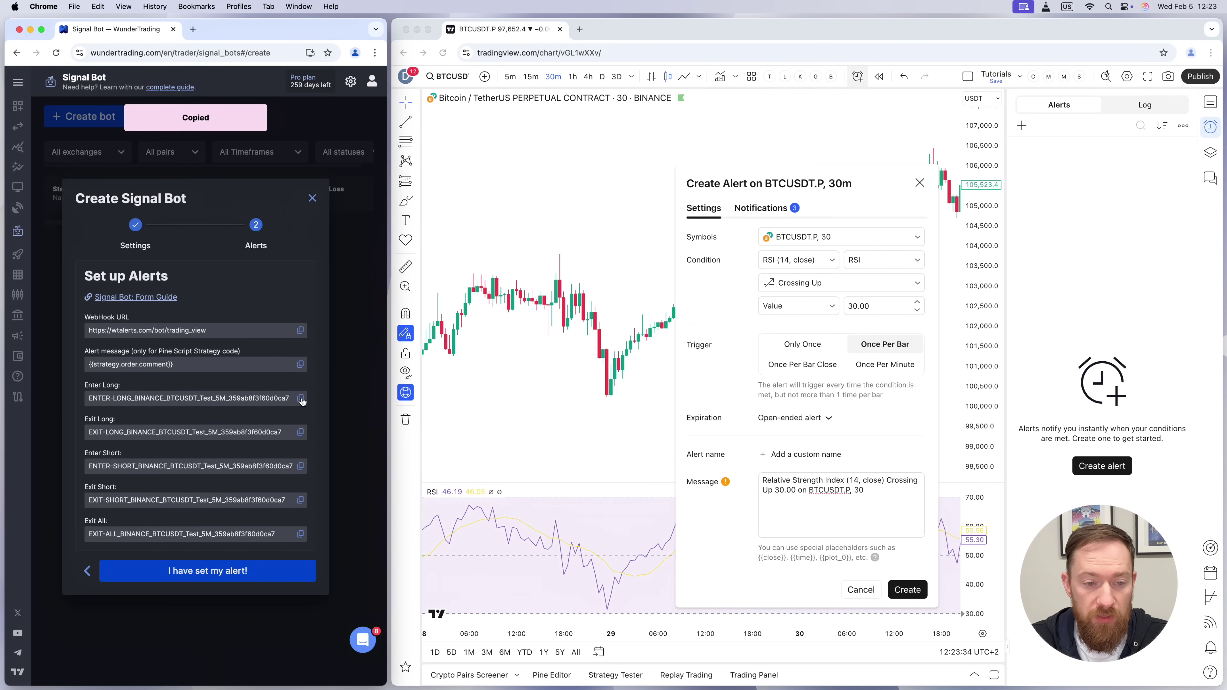
left_click(845, 491)
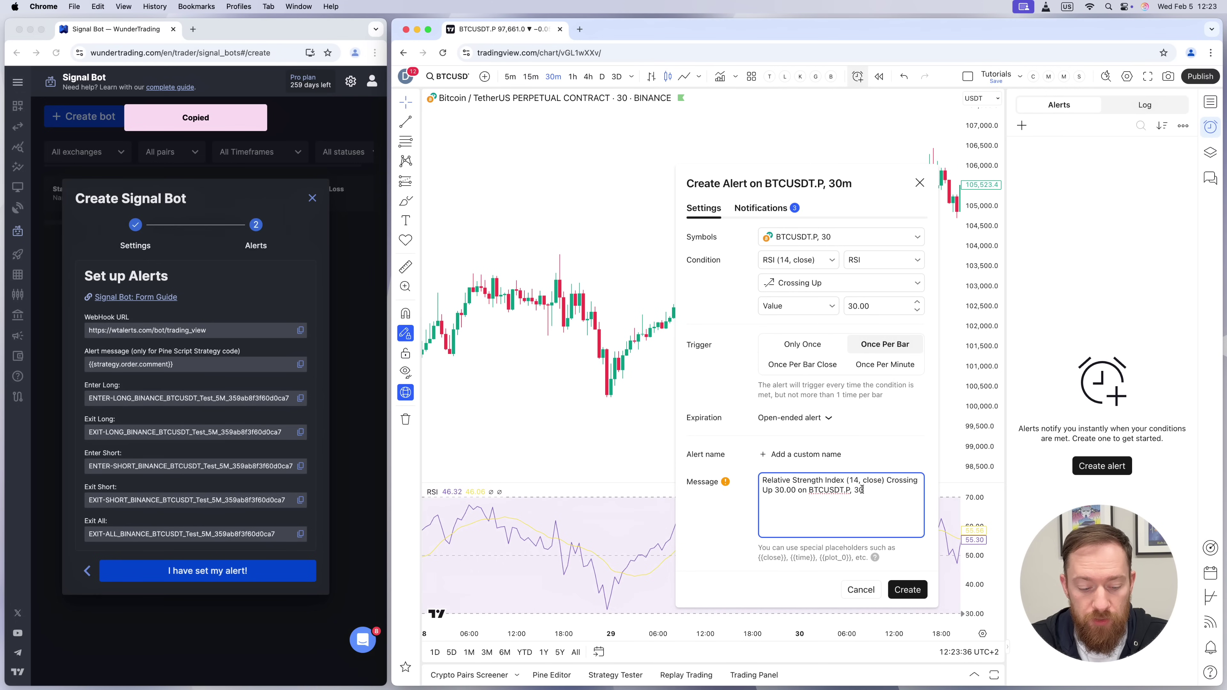
key("super+a")
key("super+v")
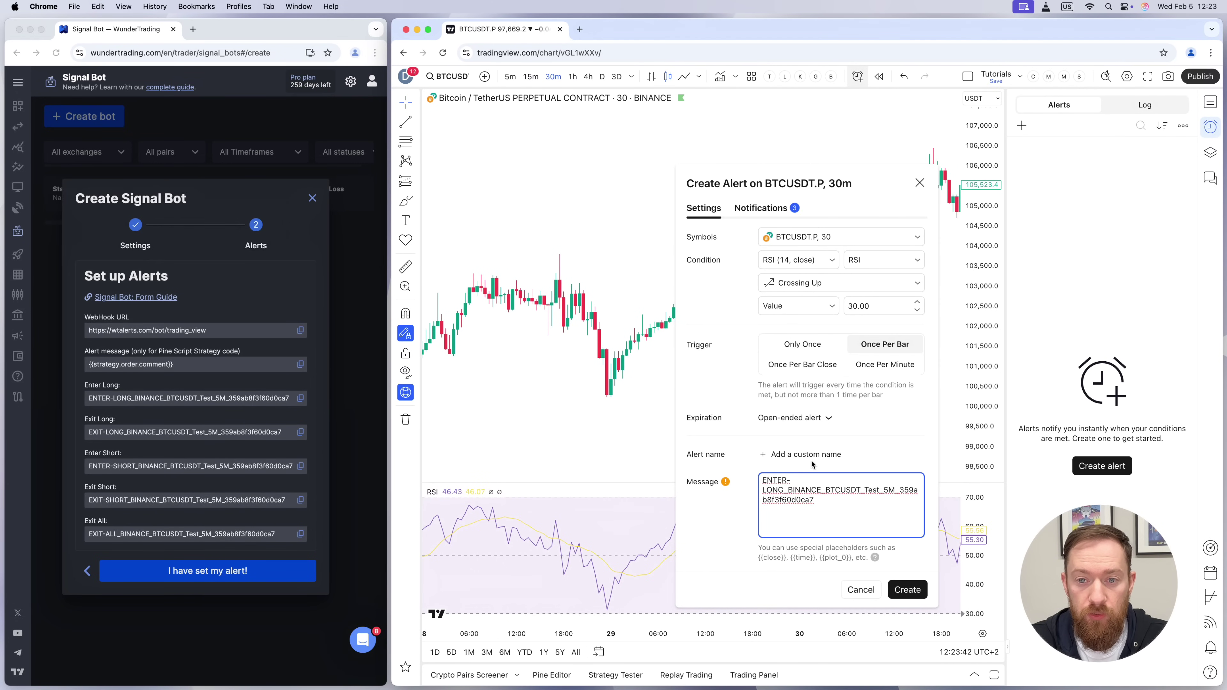
left_click(767, 212)
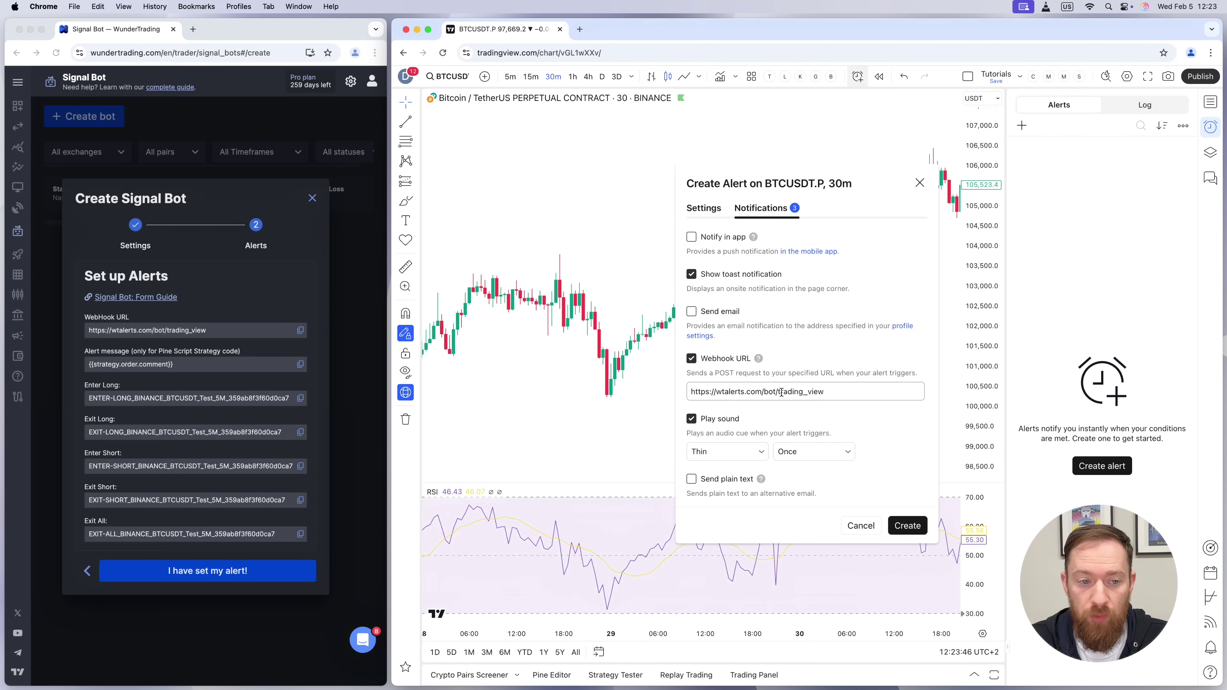
left_click(300, 331)
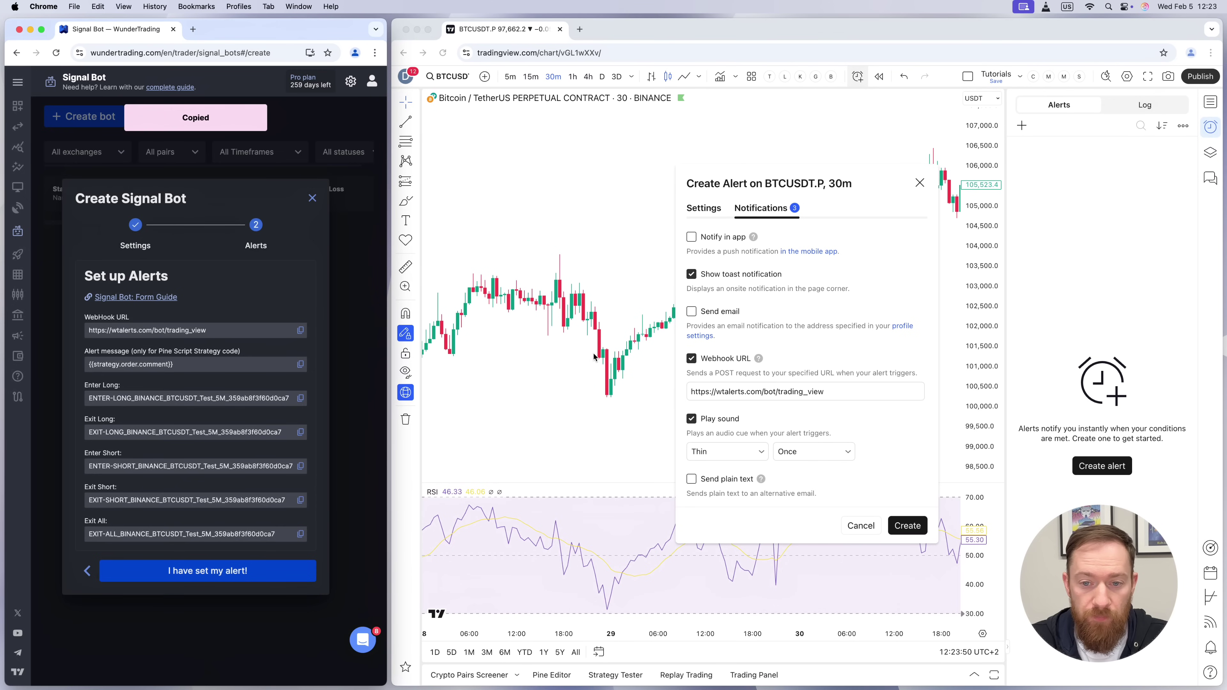
left_click(833, 382)
left_click(829, 391)
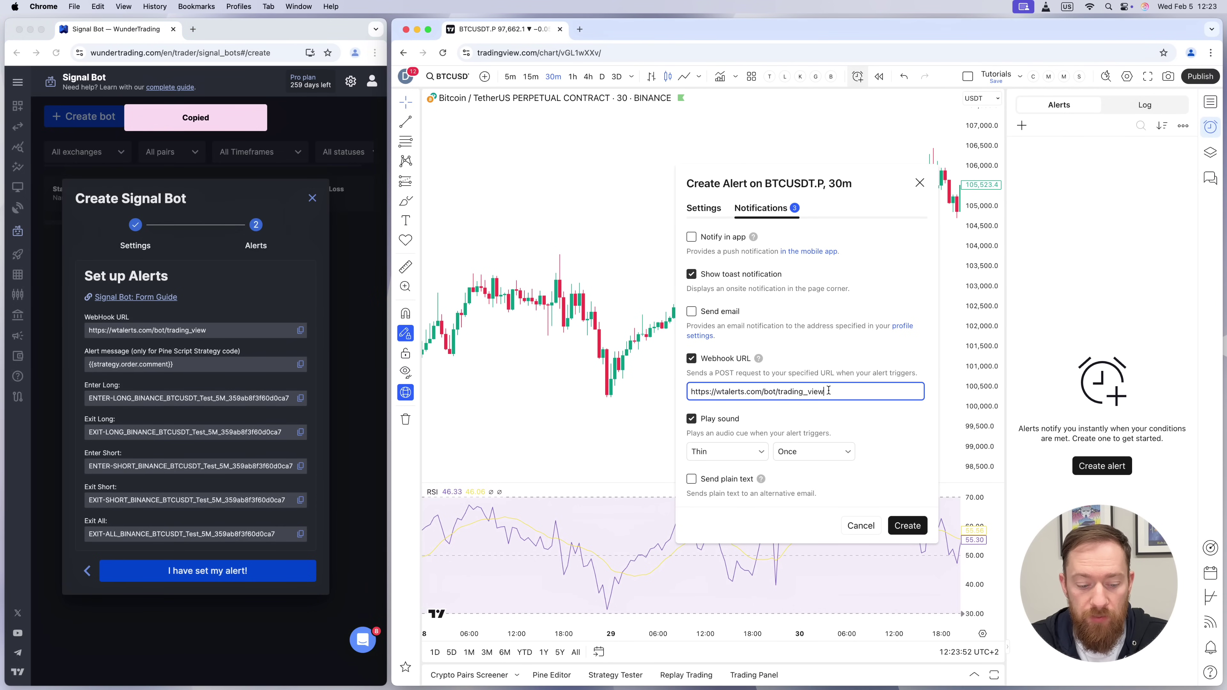
key("super+a")
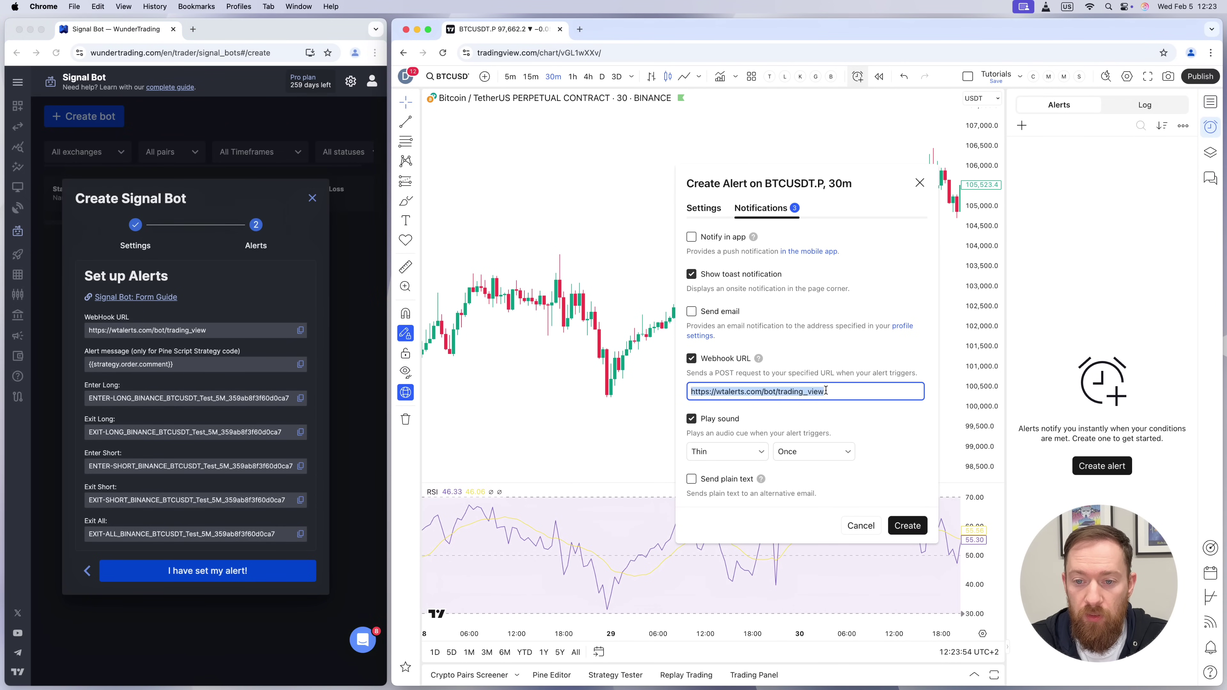
key("super+v")
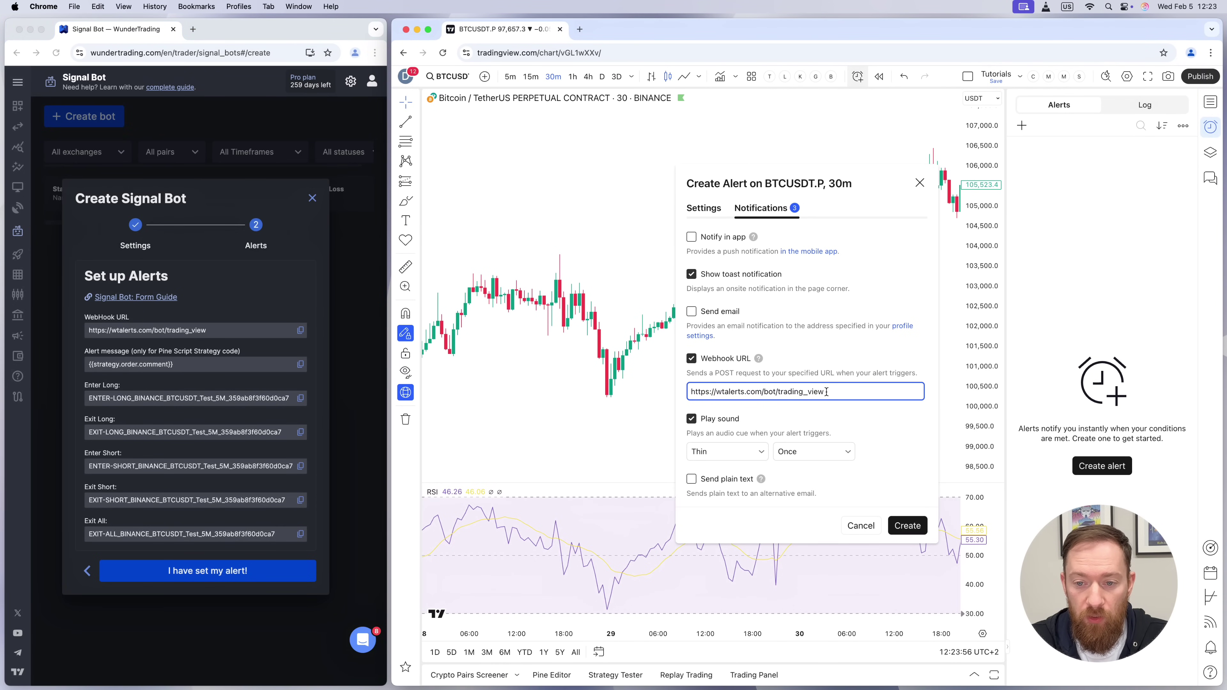
left_click(703, 208)
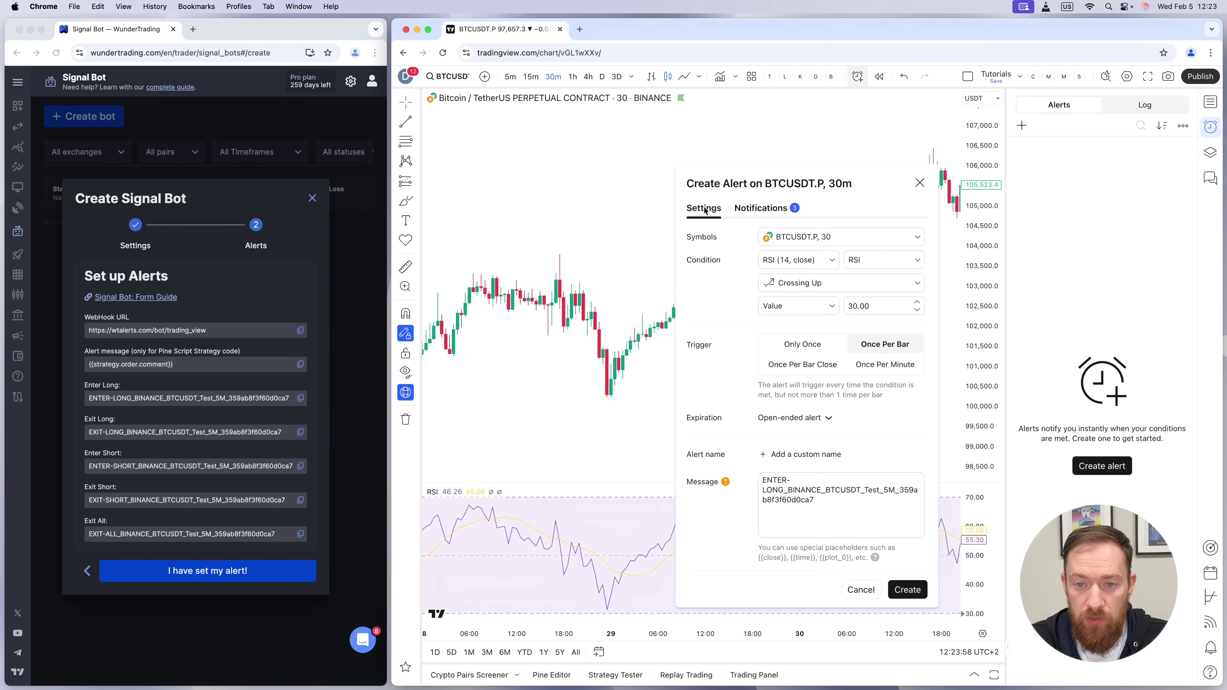
left_click(908, 591)
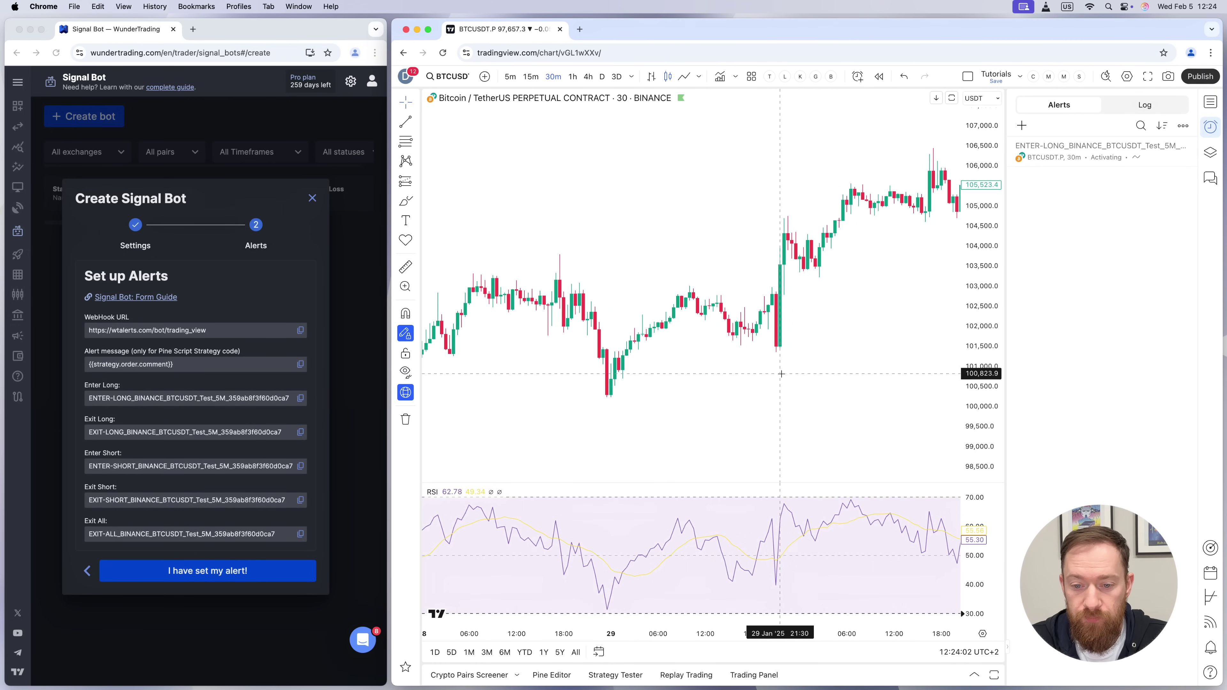
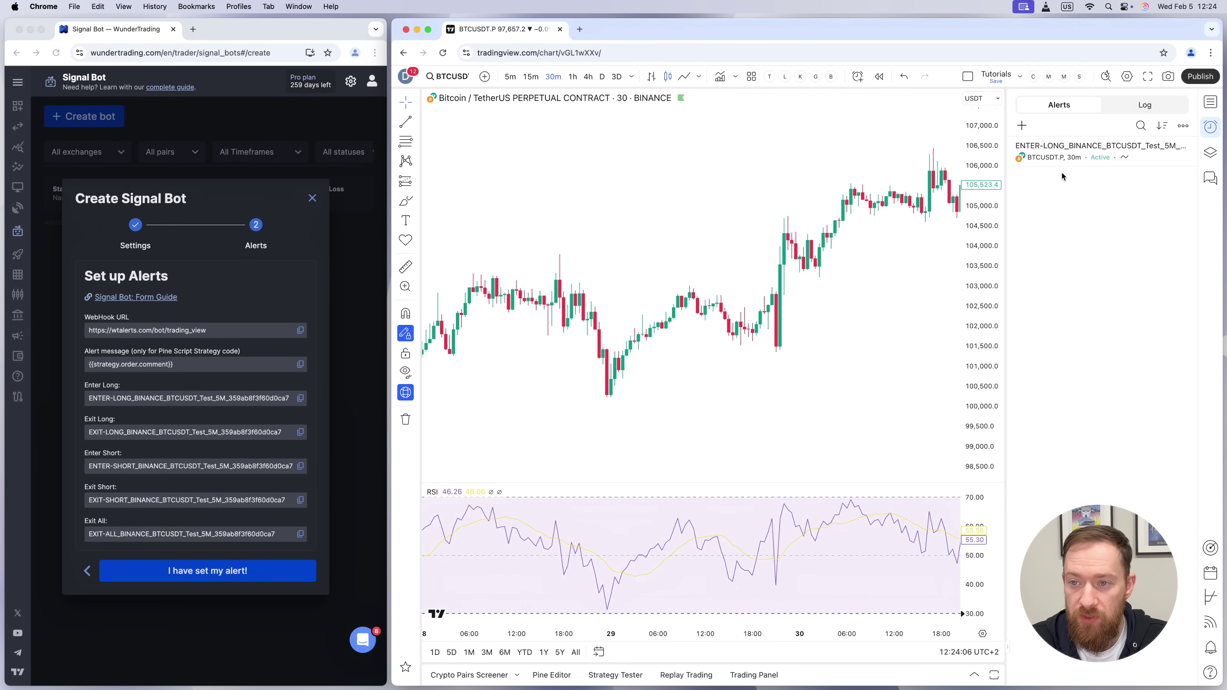
Check the alert line at the RSI's 30 level and confirm in the bot setup that the alert has been set
mouse_move(1069, 157)
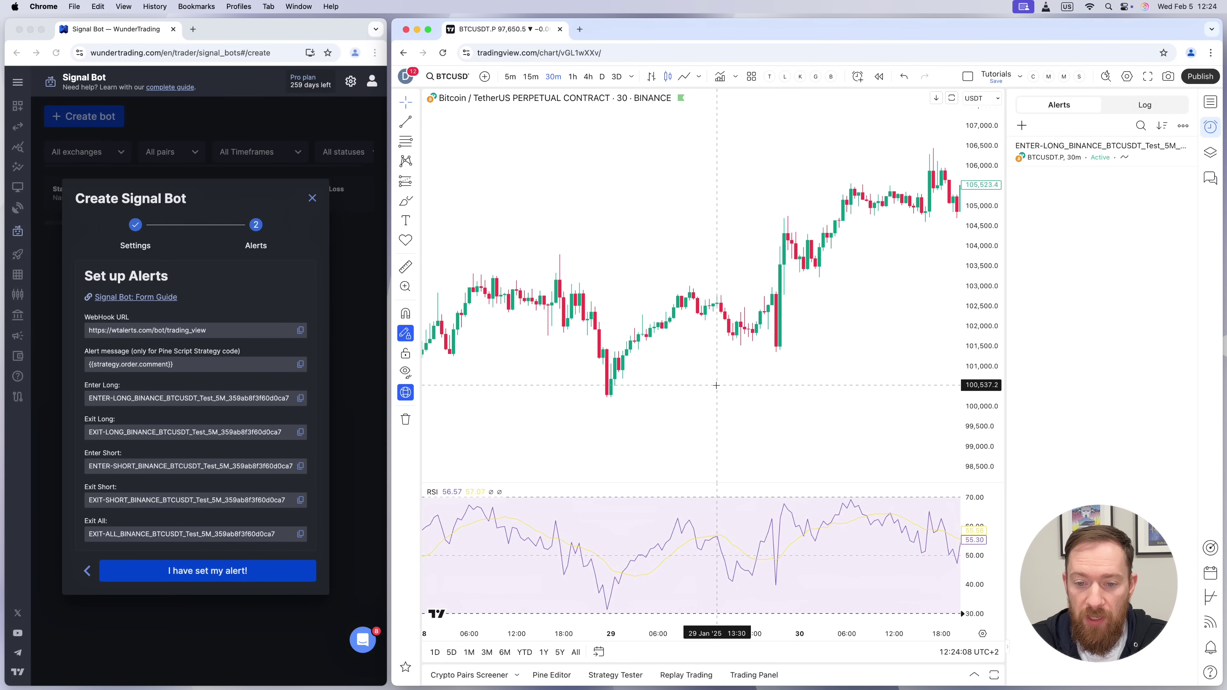
mouse_move(763, 617)
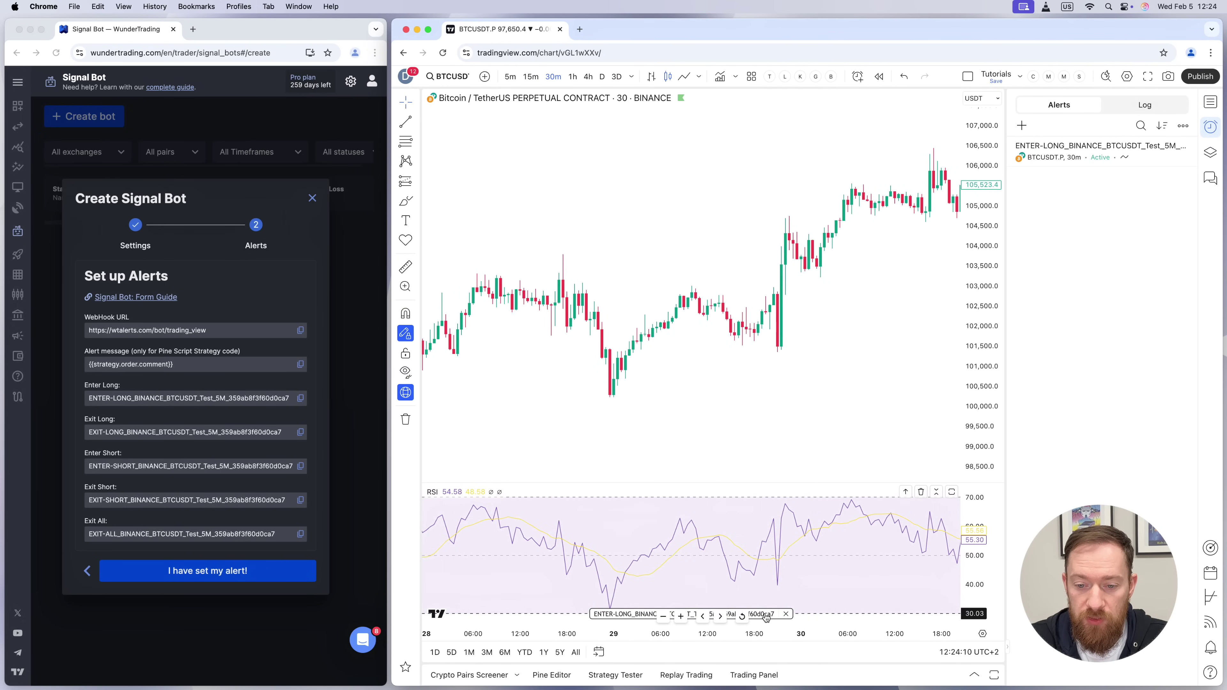
scroll(801, 590, "down", 3)
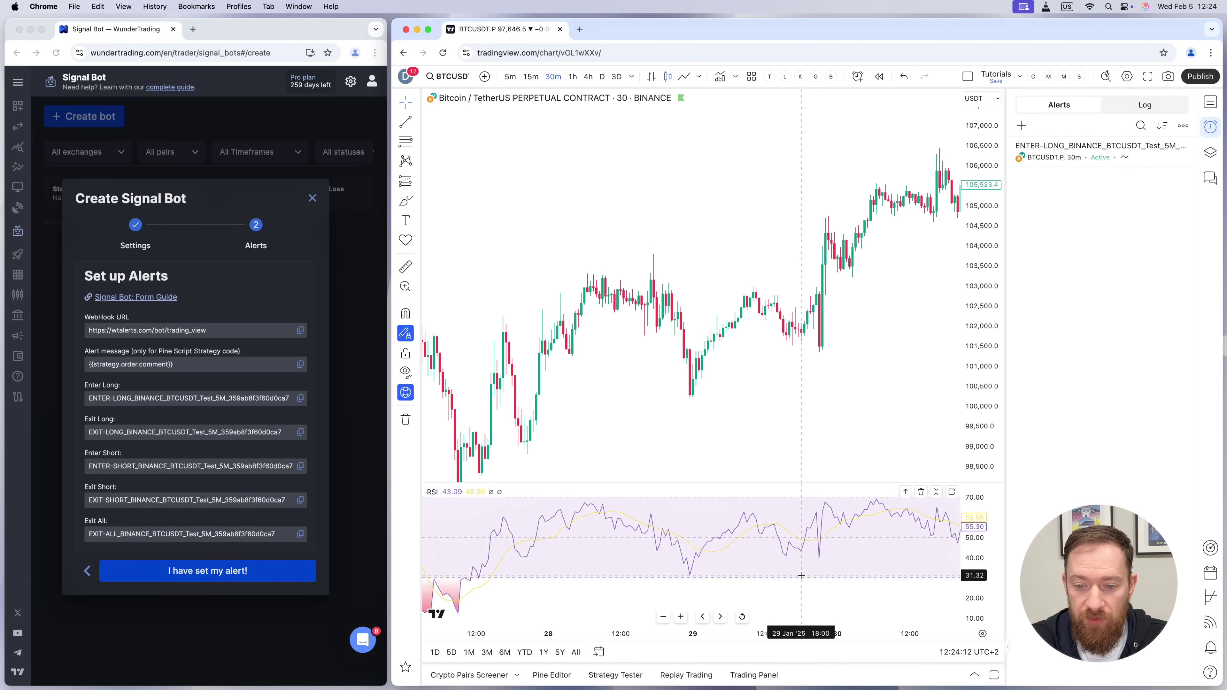
mouse_move(802, 583)
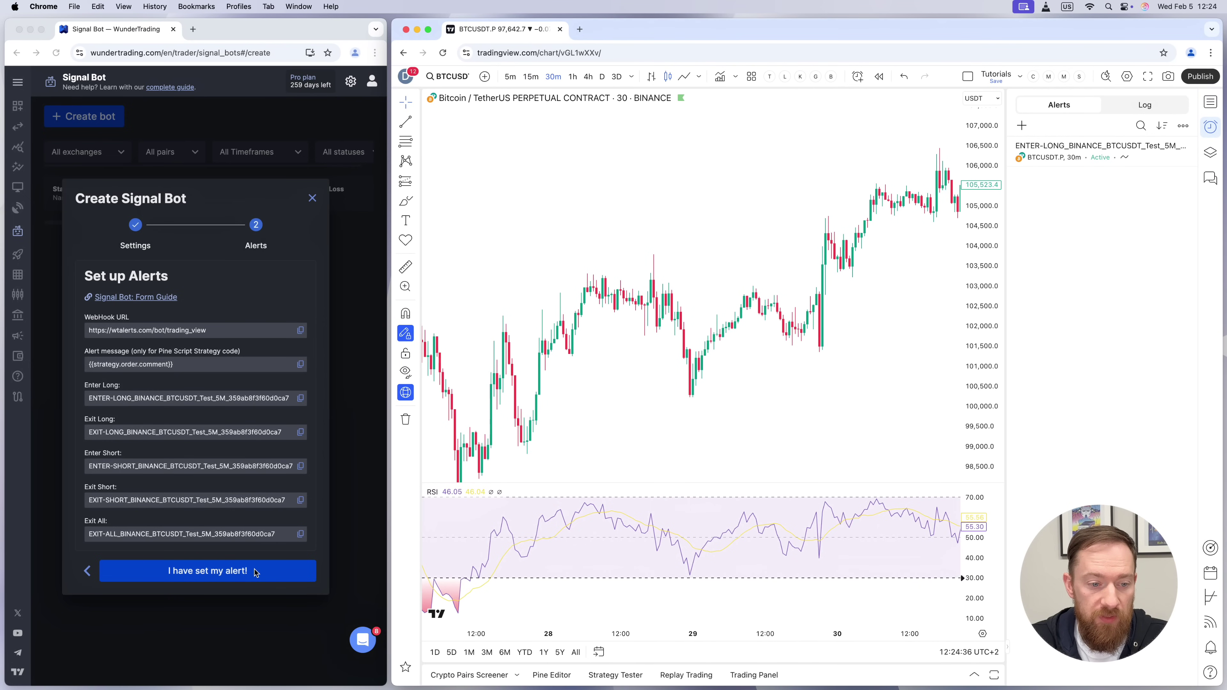
left_click(220, 576)
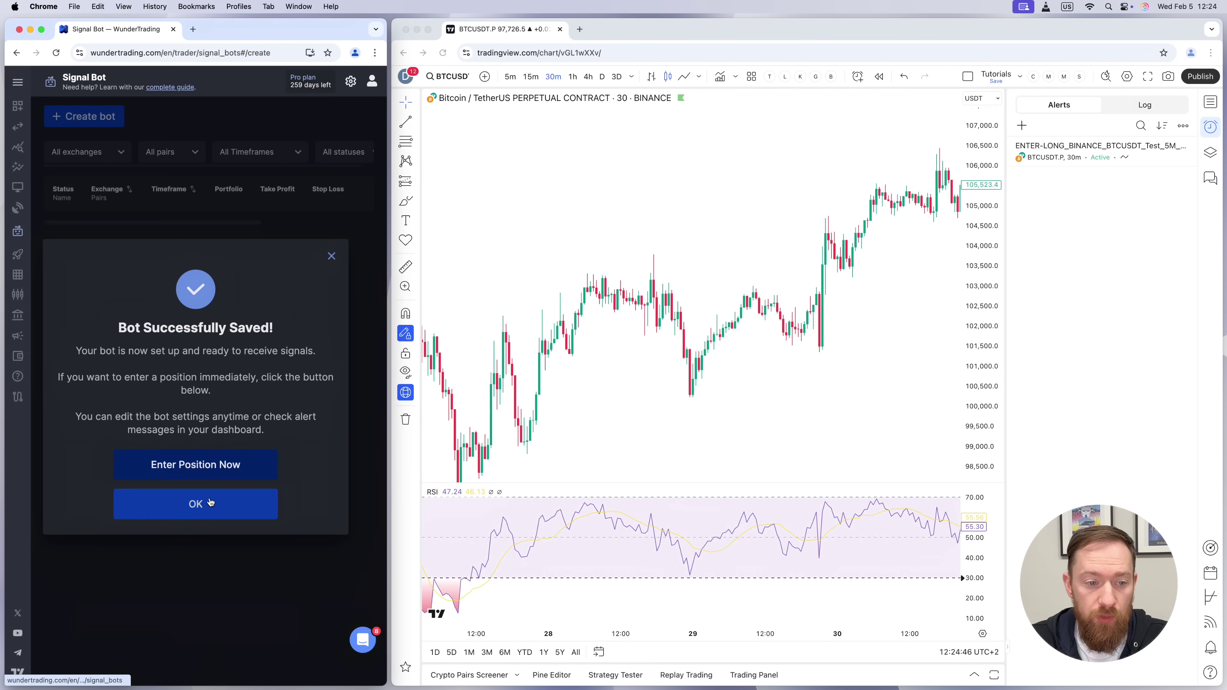
View the saved bot's immediate position entry options and close them without entering a position
left_click(209, 465)
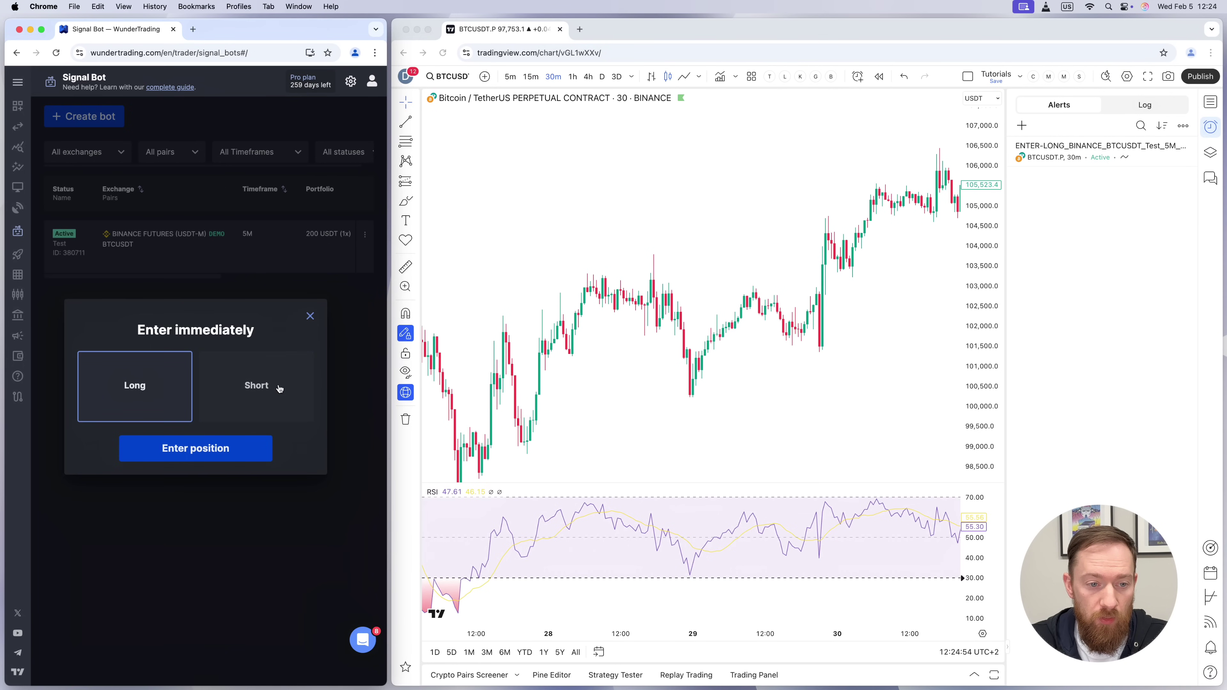
left_click(307, 318)
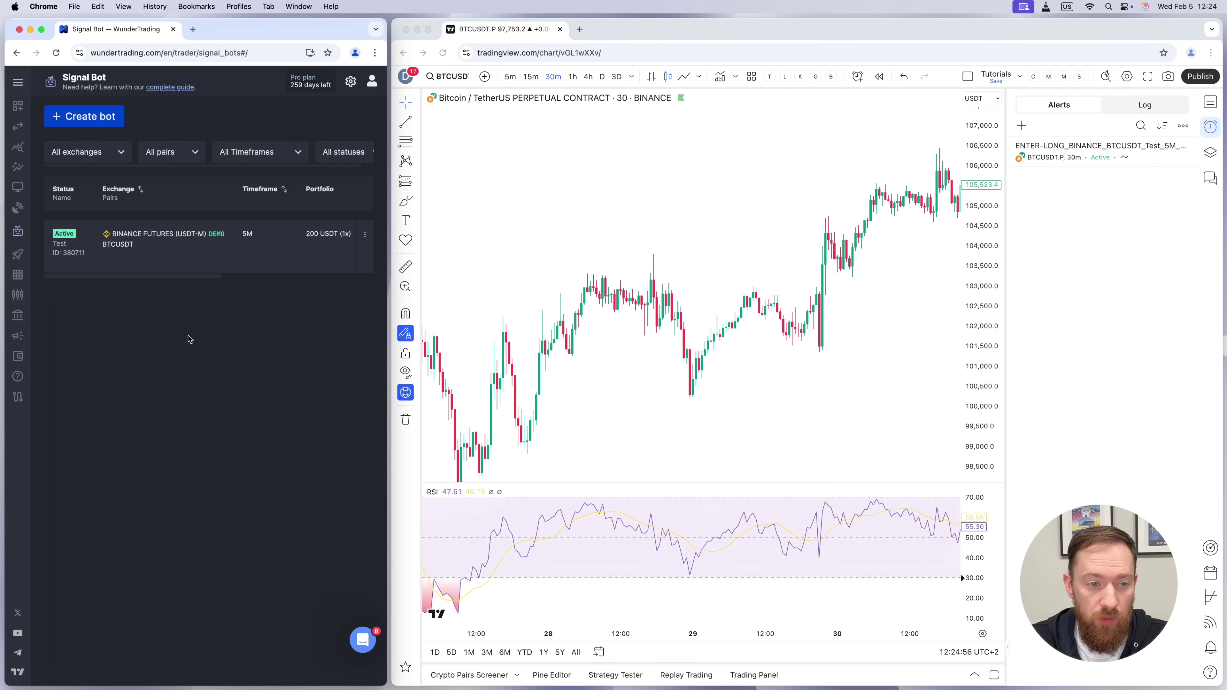
mouse_move(181, 278)
left_mouse_down()
mouse_move(352, 282)
mouse_move(176, 279)
left_mouse_up()
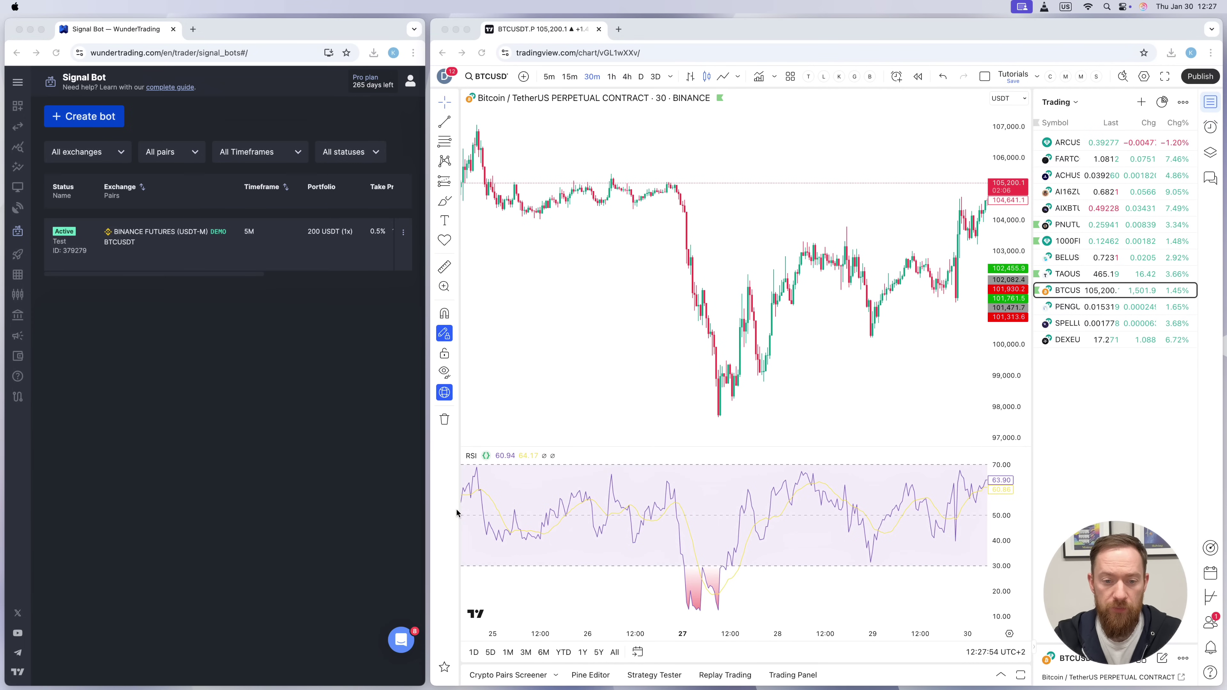
Open the RSI indicator's source code in an enlarged Pine Editor and create a working copy of the read-only script
left_click(476, 459)
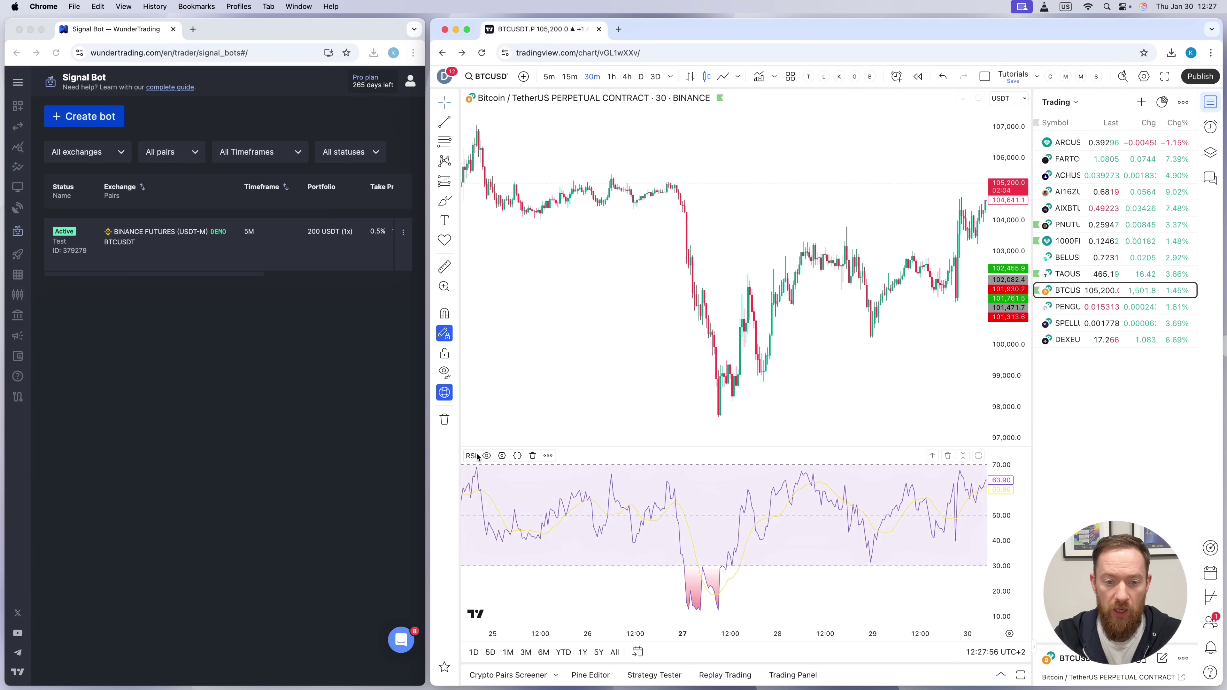
left_click(517, 456)
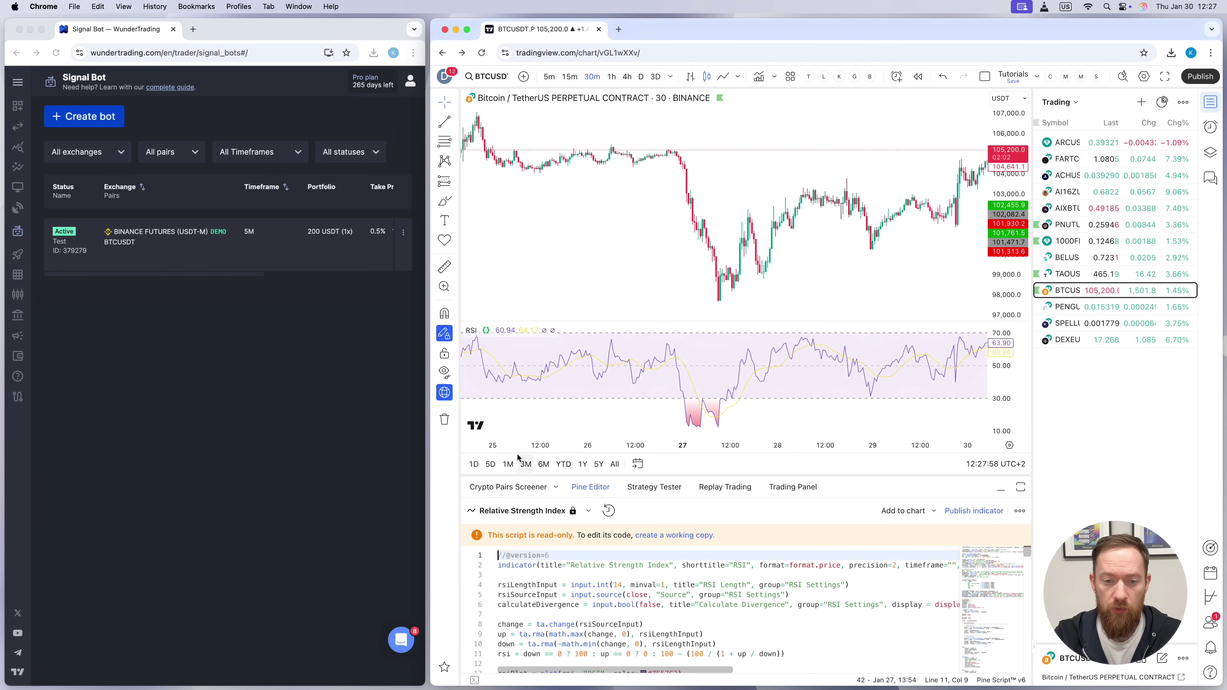
left_click_drag(913, 483, 909, 360)
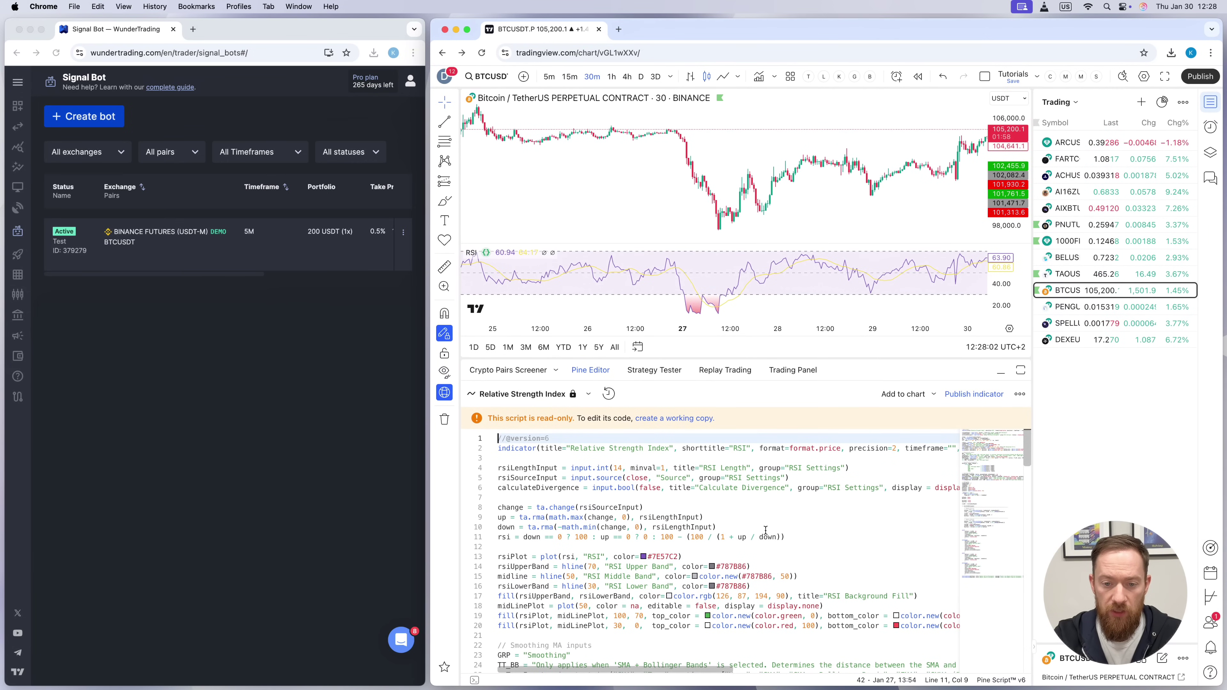
scroll(765, 531, "down", 12)
scroll(766, 531, "down", 5)
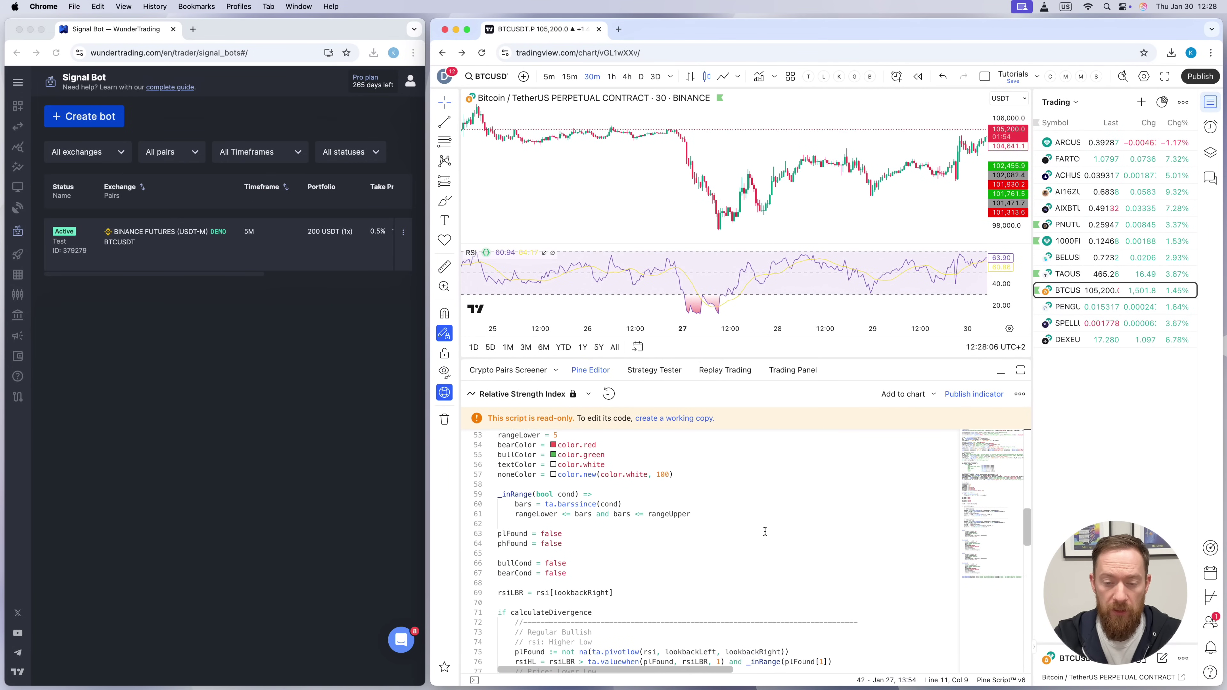
scroll(766, 531, "up", 4)
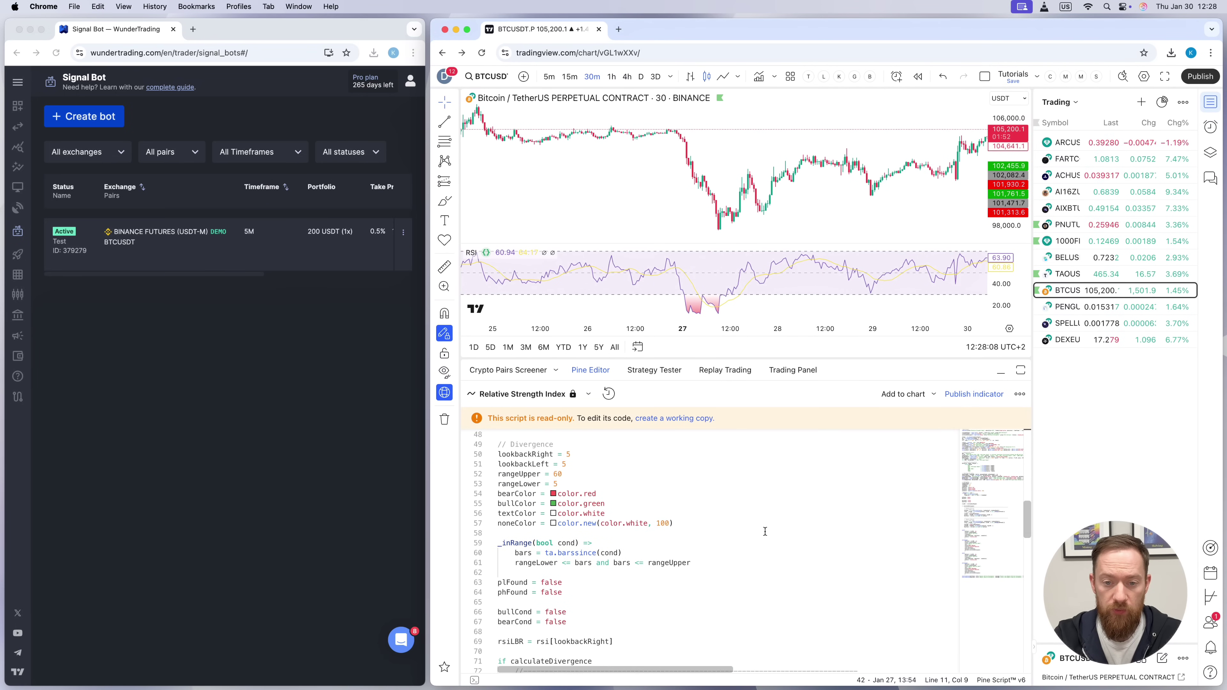
left_click(698, 417)
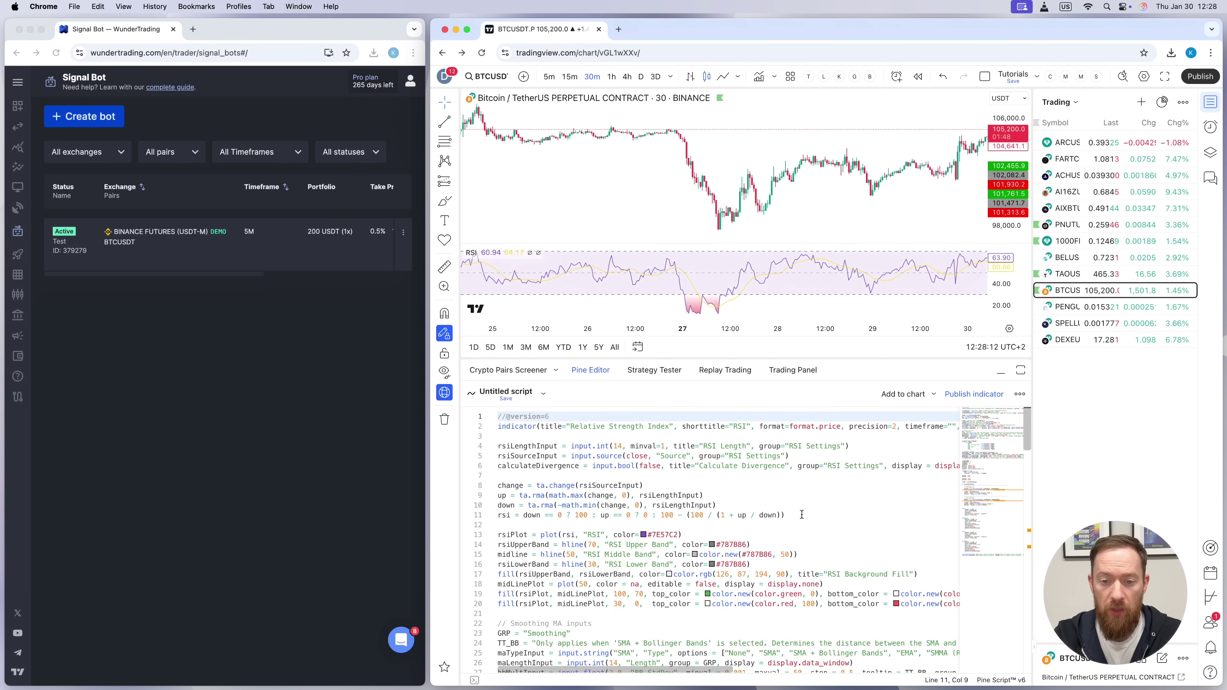
Locate the alertcondition calls at the end of the script and review the function's condition, title and message arguments in the reference manual
scroll(833, 518, "down", 7)
scroll(834, 518, "down", 20)
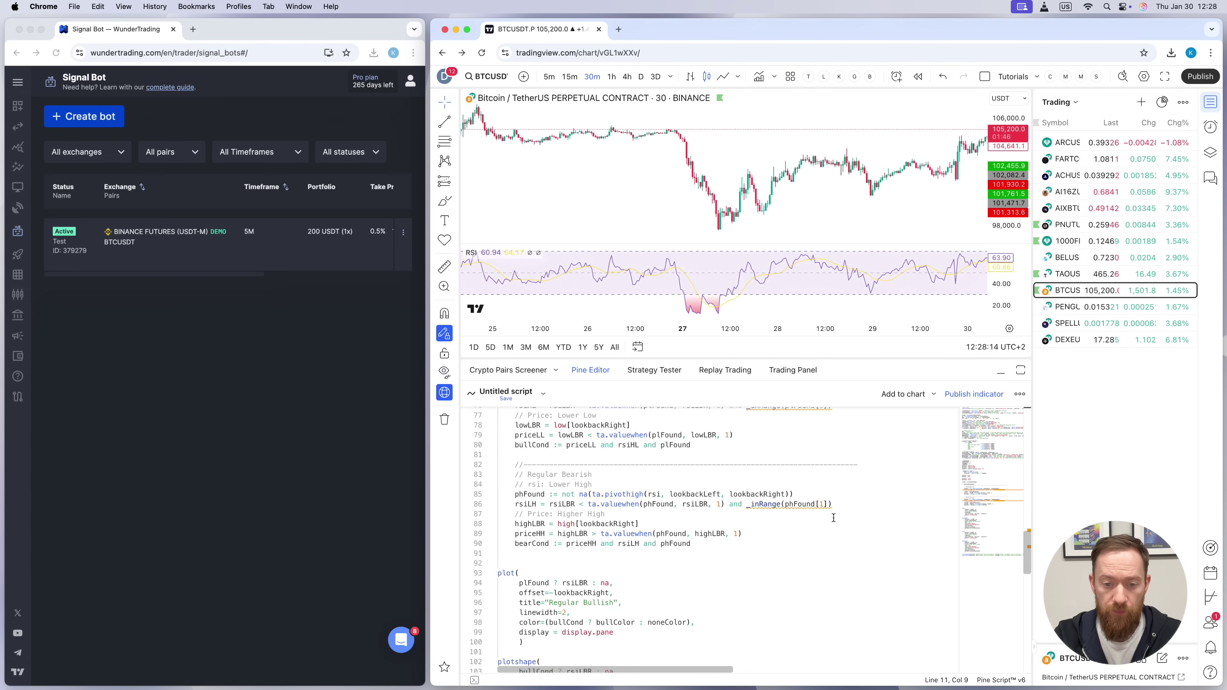
scroll(833, 517, "down", 2)
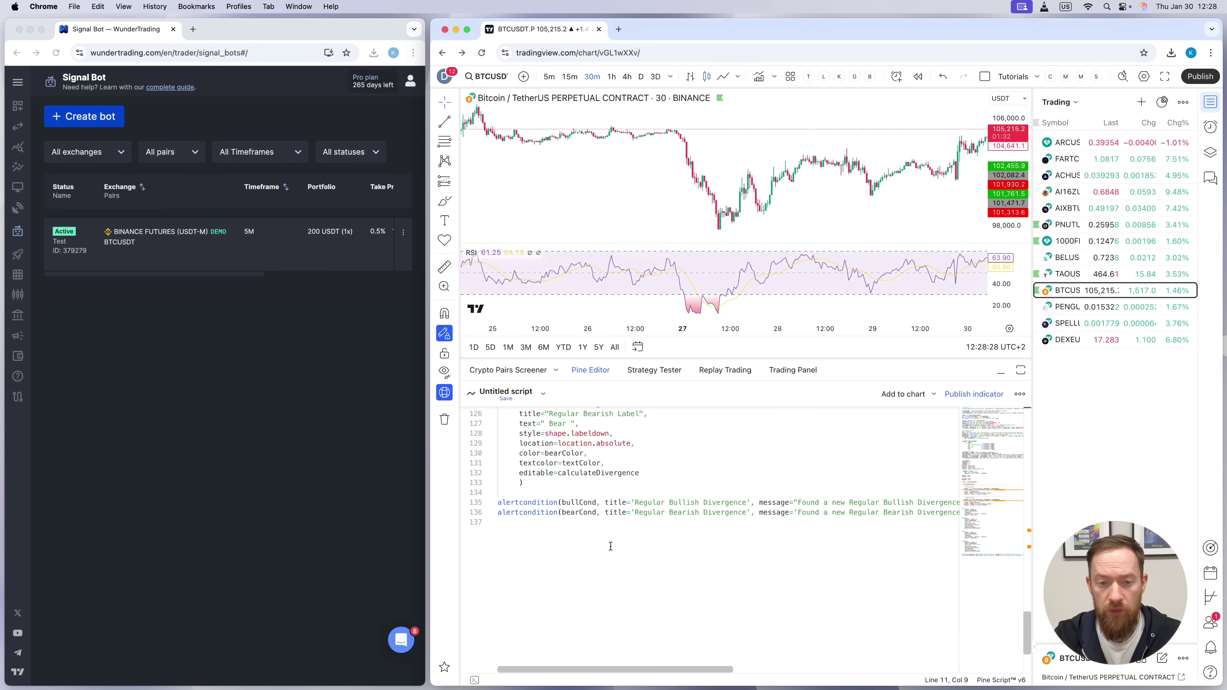
left_click(539, 503, "super")
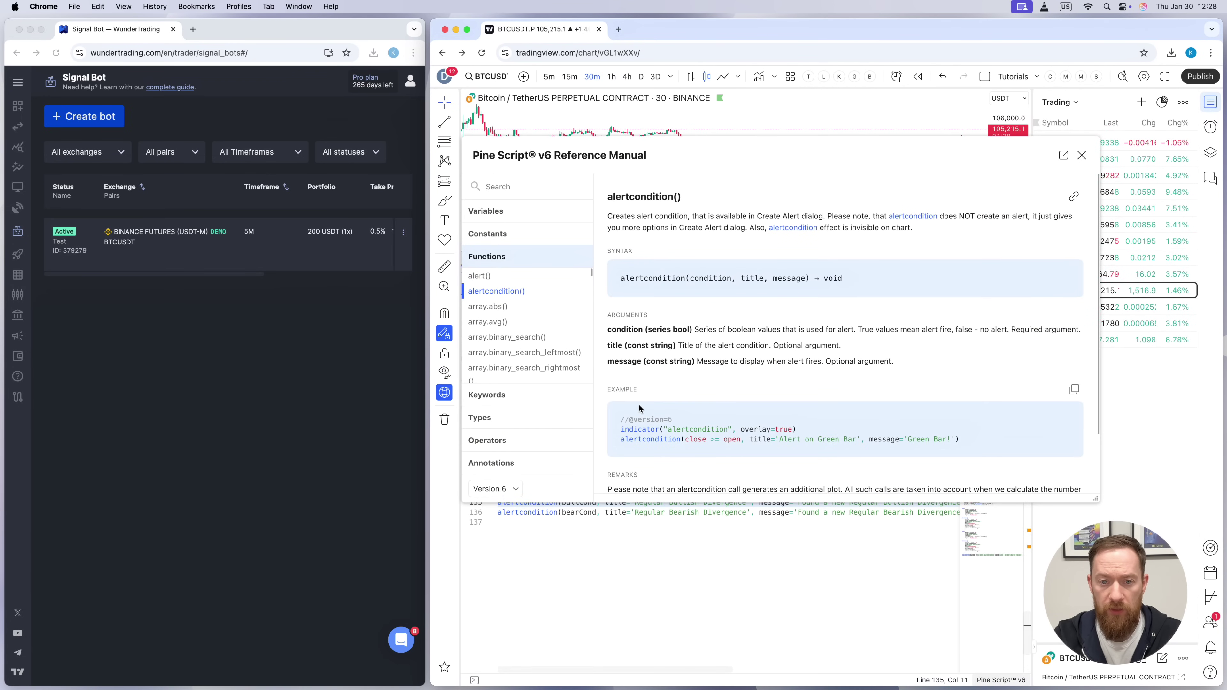
double_click(711, 279)
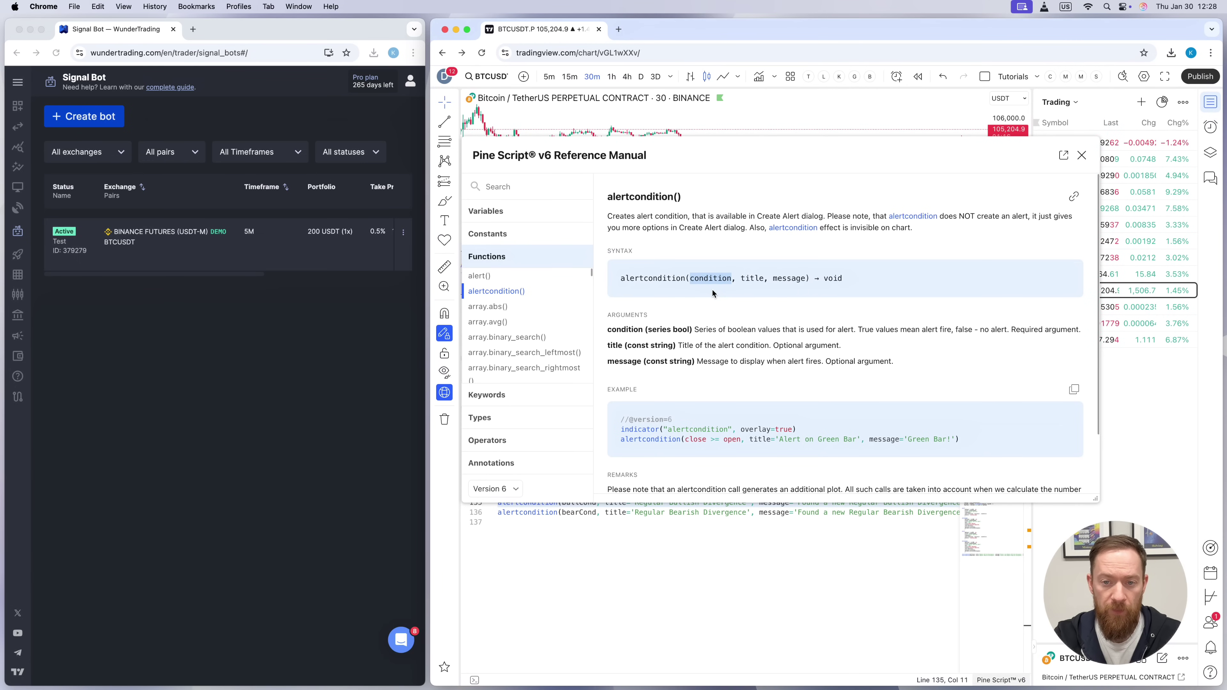
double_click(752, 280)
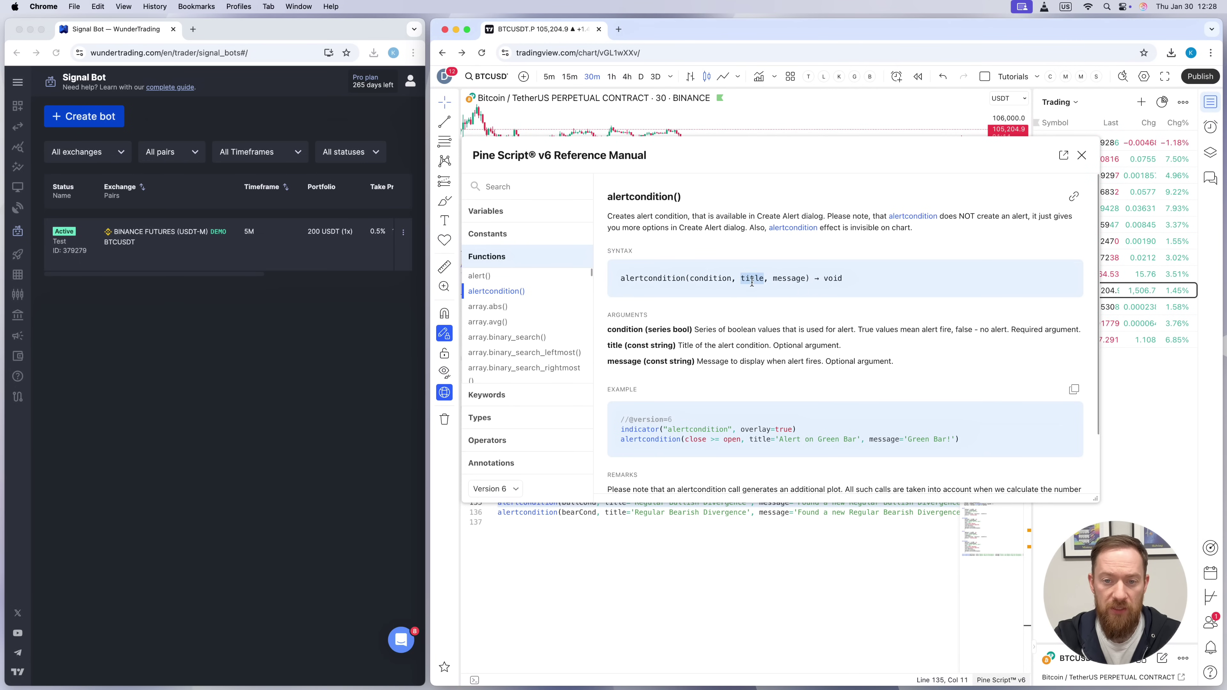
double_click(785, 279)
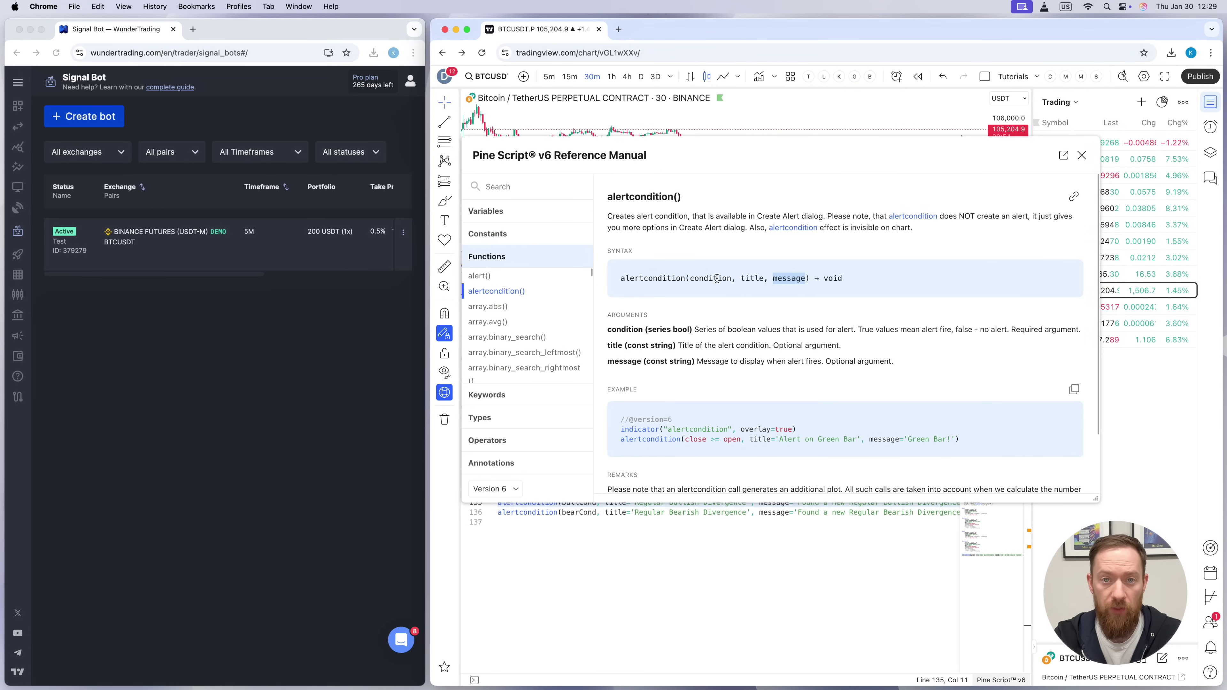
left_click(1081, 156)
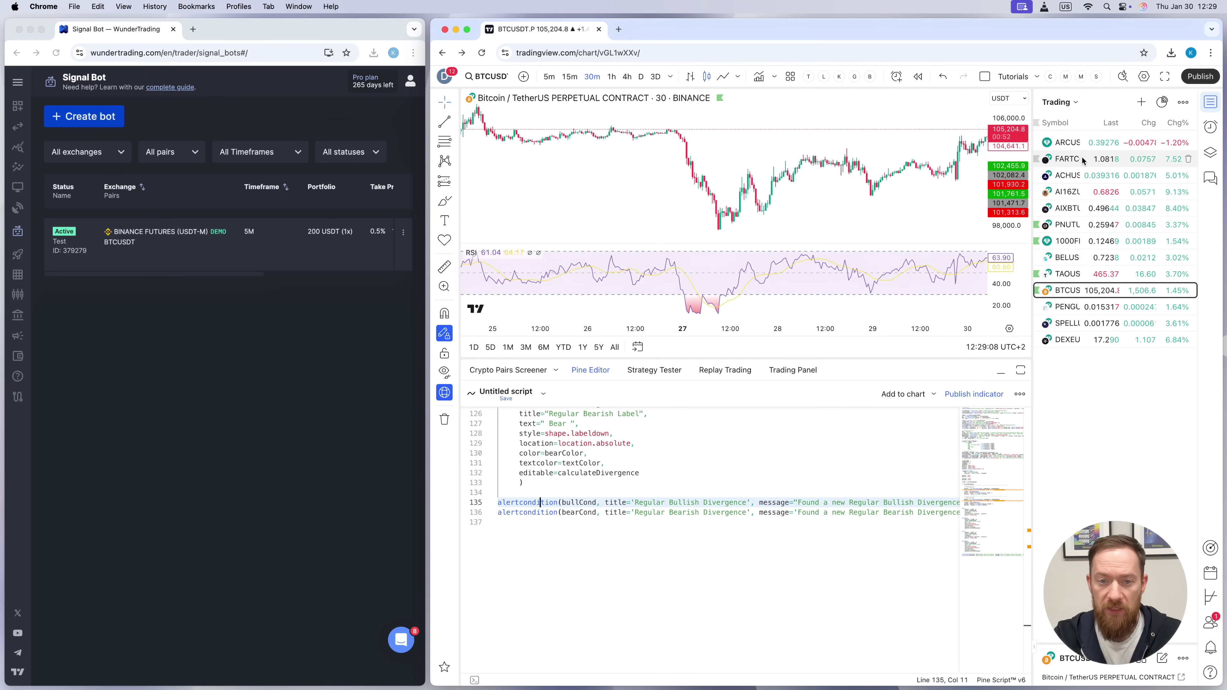
Highlight bullCond in the first alertcondition call and trace where the variable is defined in the script
left_click(591, 540)
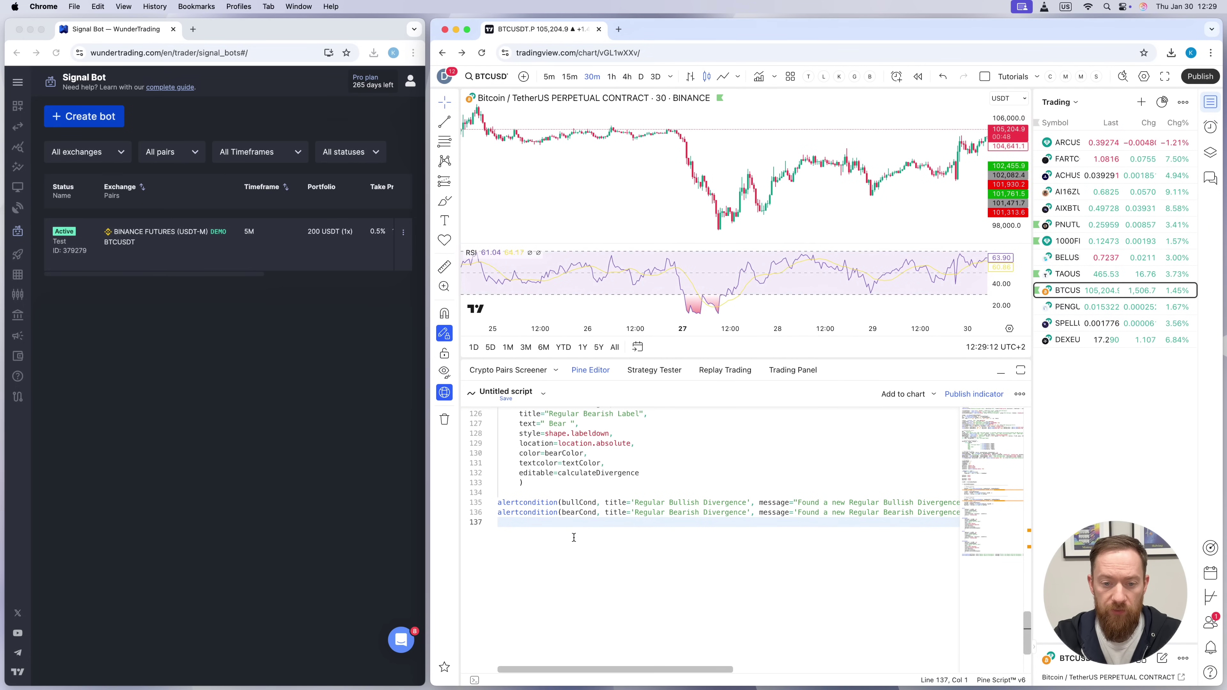
key("Up")
key("Up")
key("alt+Right")
key("alt+Right")
key("super+d")
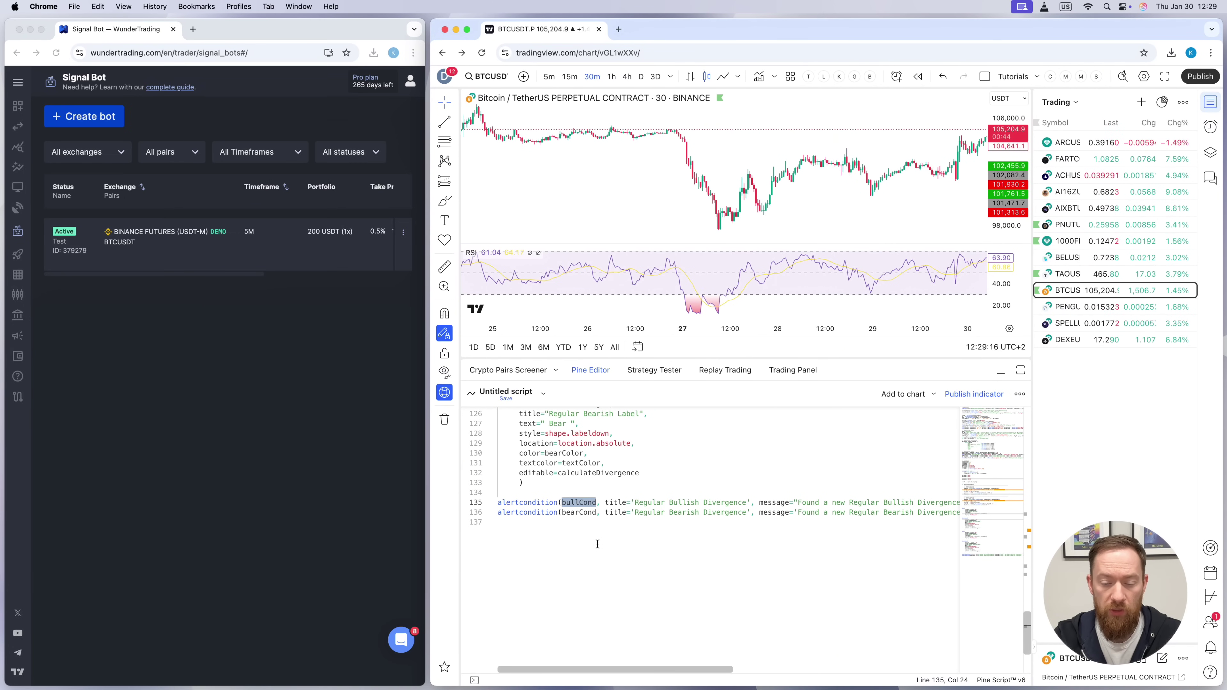
scroll(597, 544, "up", 5)
scroll(597, 544, "up", 15)
scroll(598, 543, "up", 7)
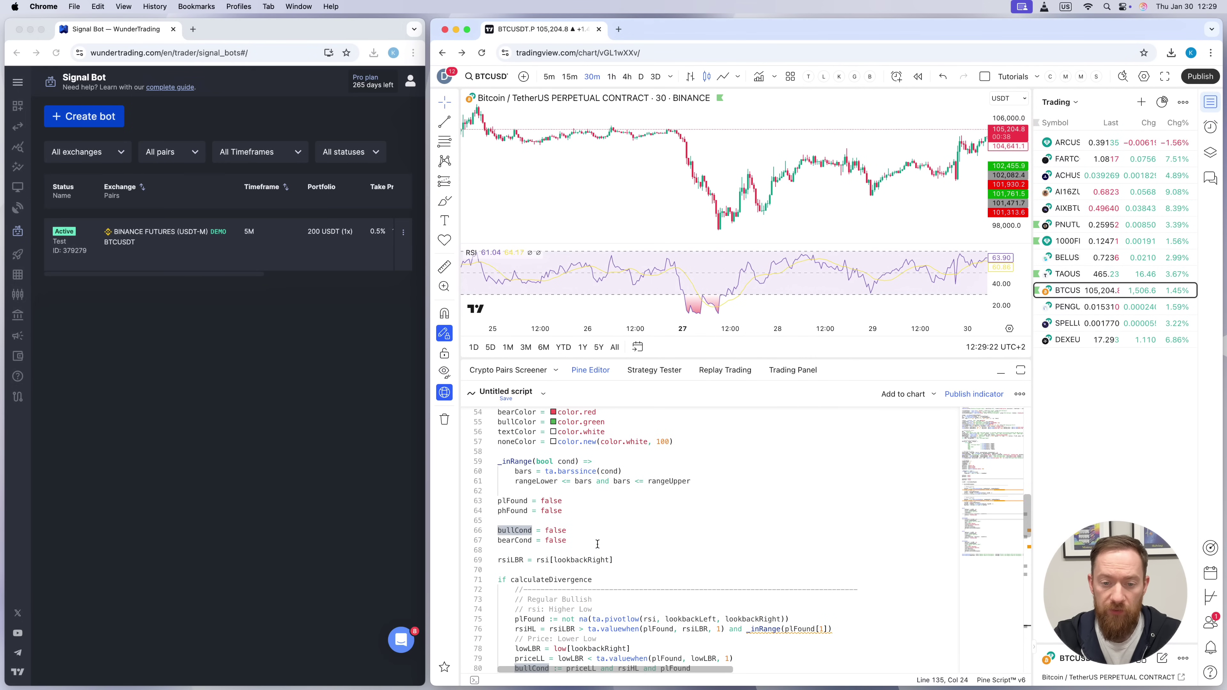
scroll(598, 544, "down", 20)
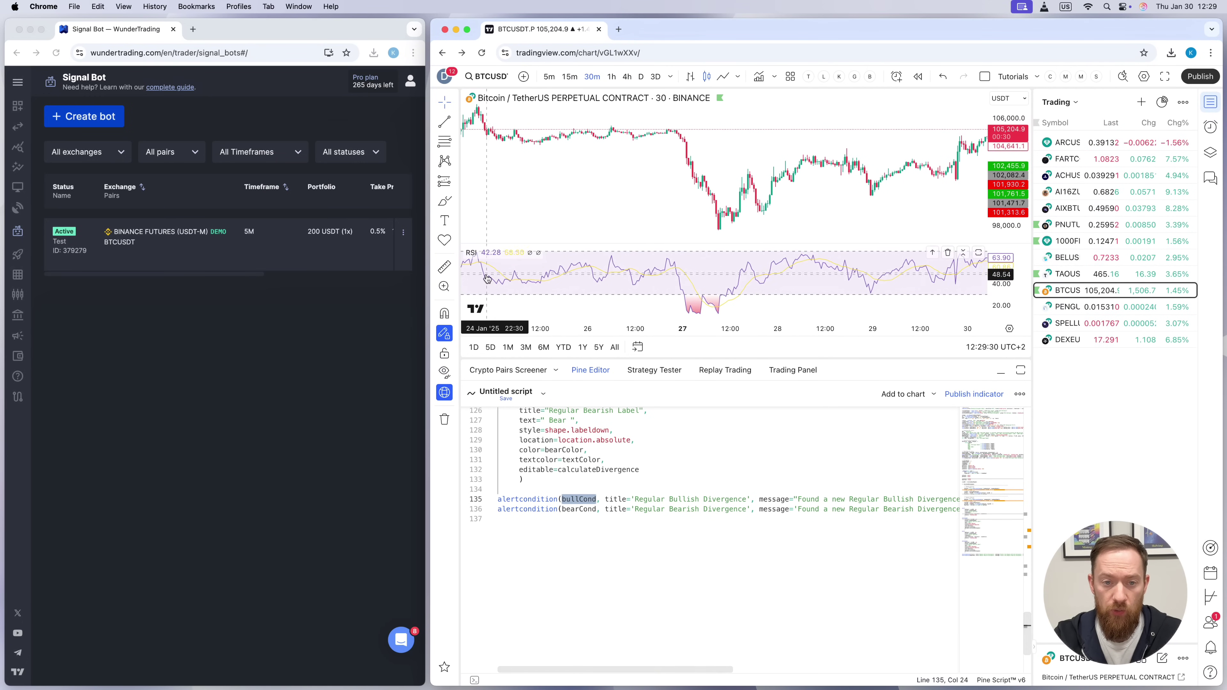
Enable Calculate Divergence in the chart's RSI indicator settings and check the divergence labels against the price
left_click(503, 253)
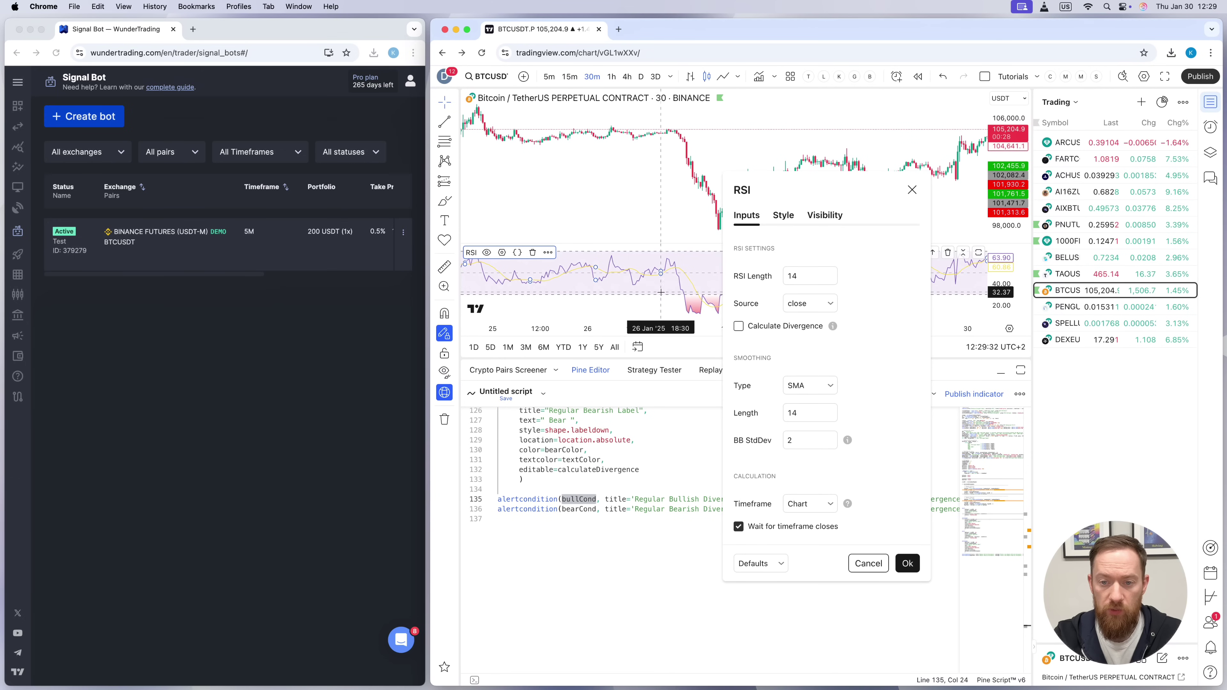
left_click(738, 327)
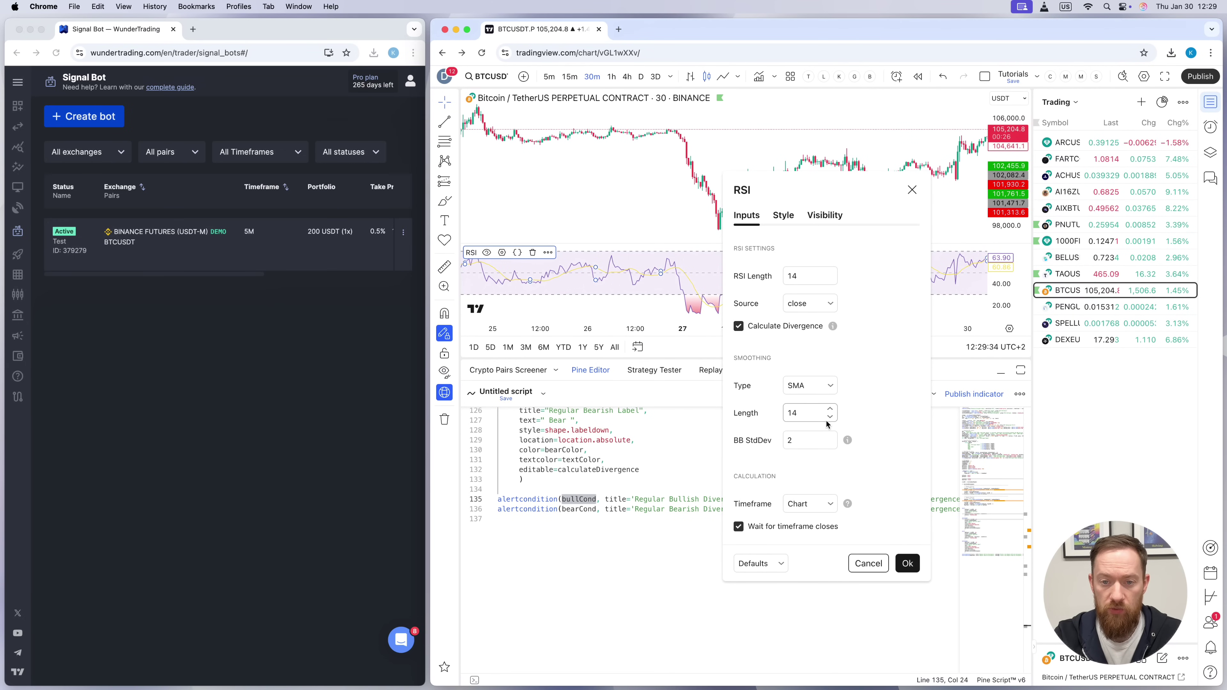
left_click(908, 564)
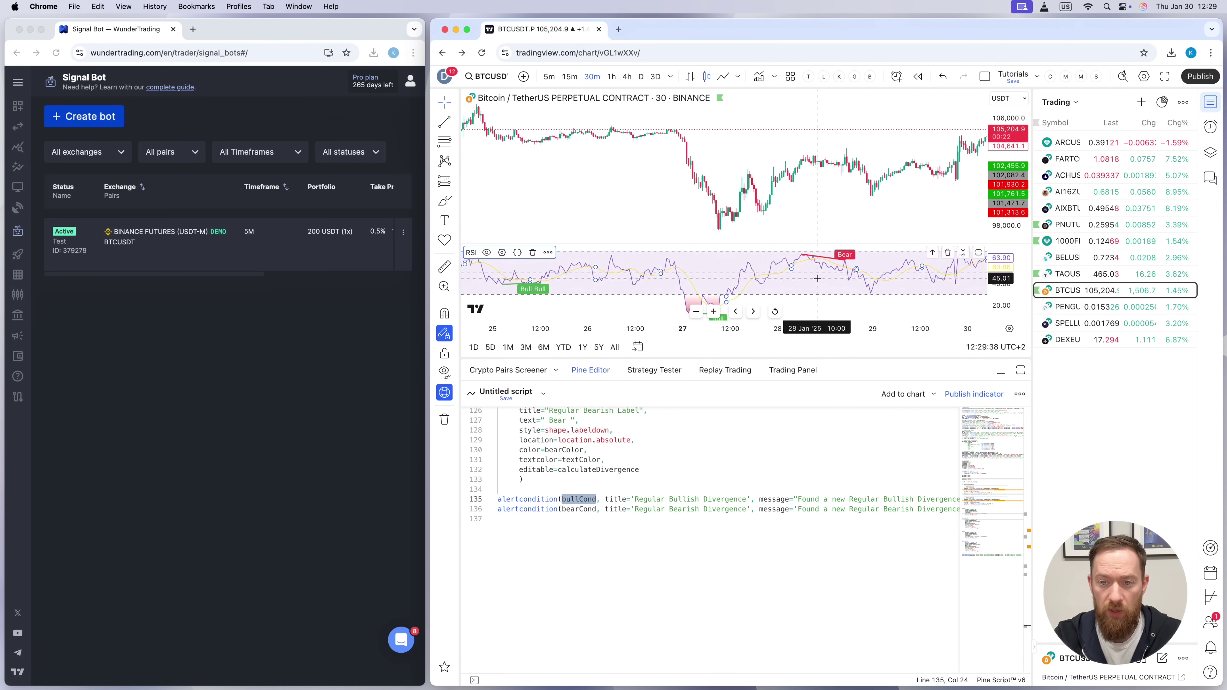
left_click_drag(825, 218, 735, 222)
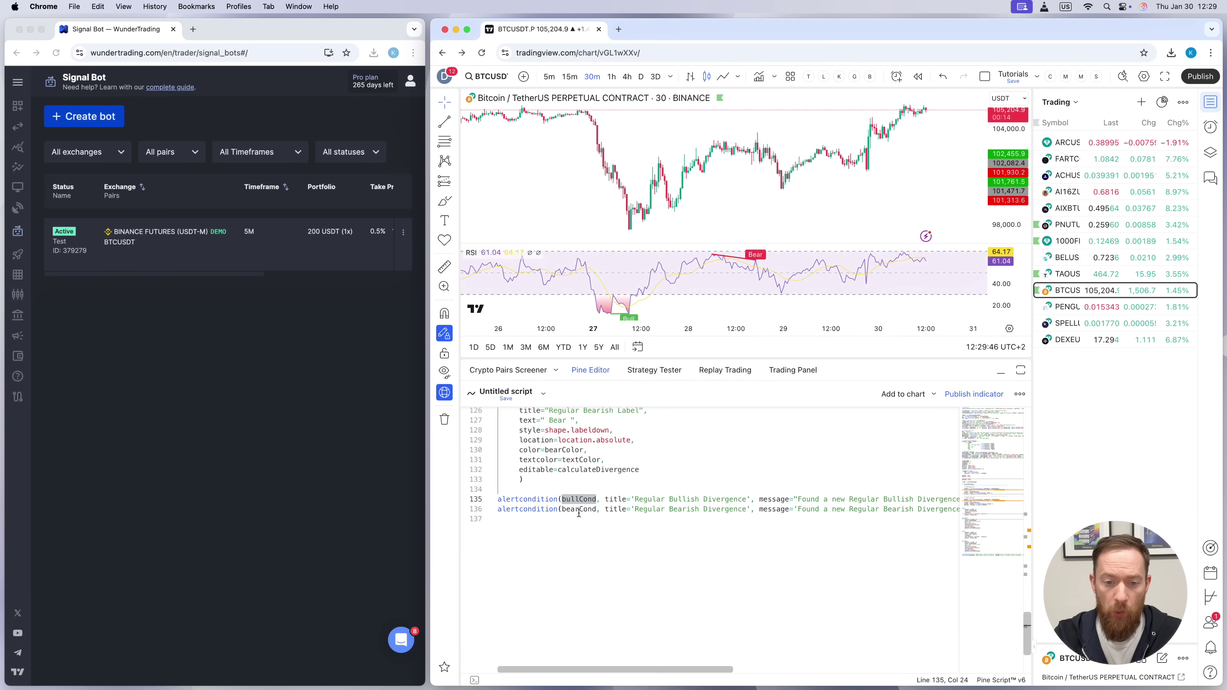
Change the title of the bullCond alert condition on line 135 to 'Enter Long'
mouse_move(583, 500)
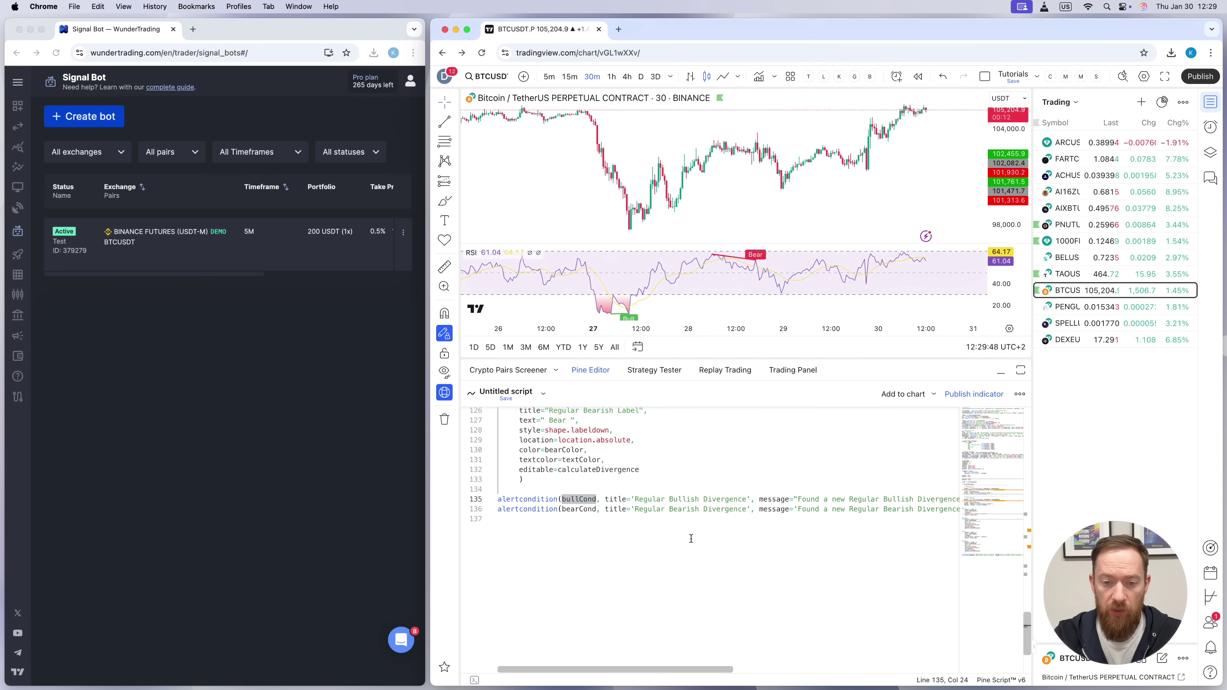
left_click_drag(748, 498, 635, 499)
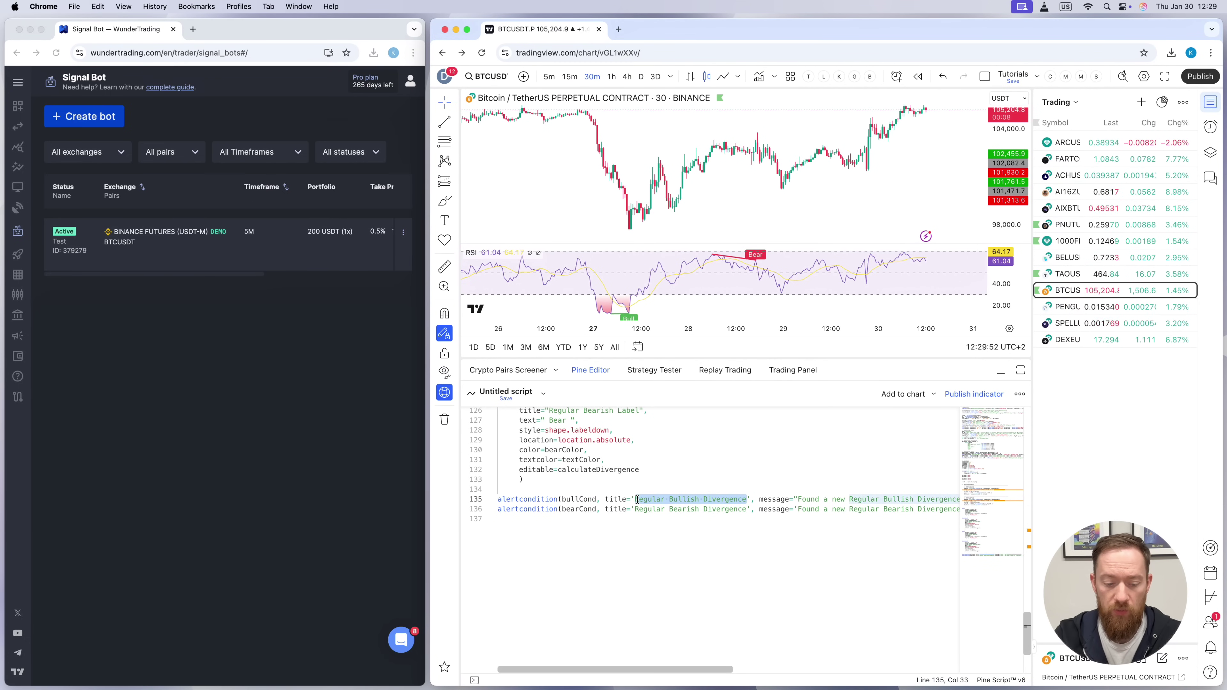
type("Enter ")
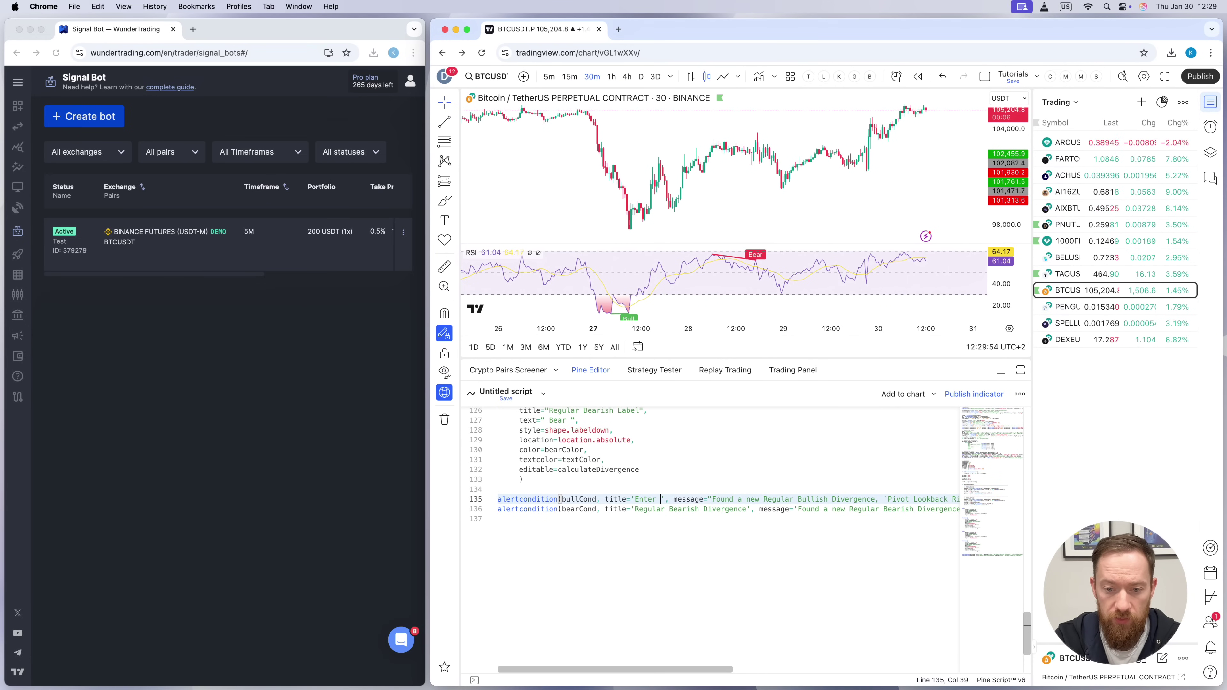
type("Long")
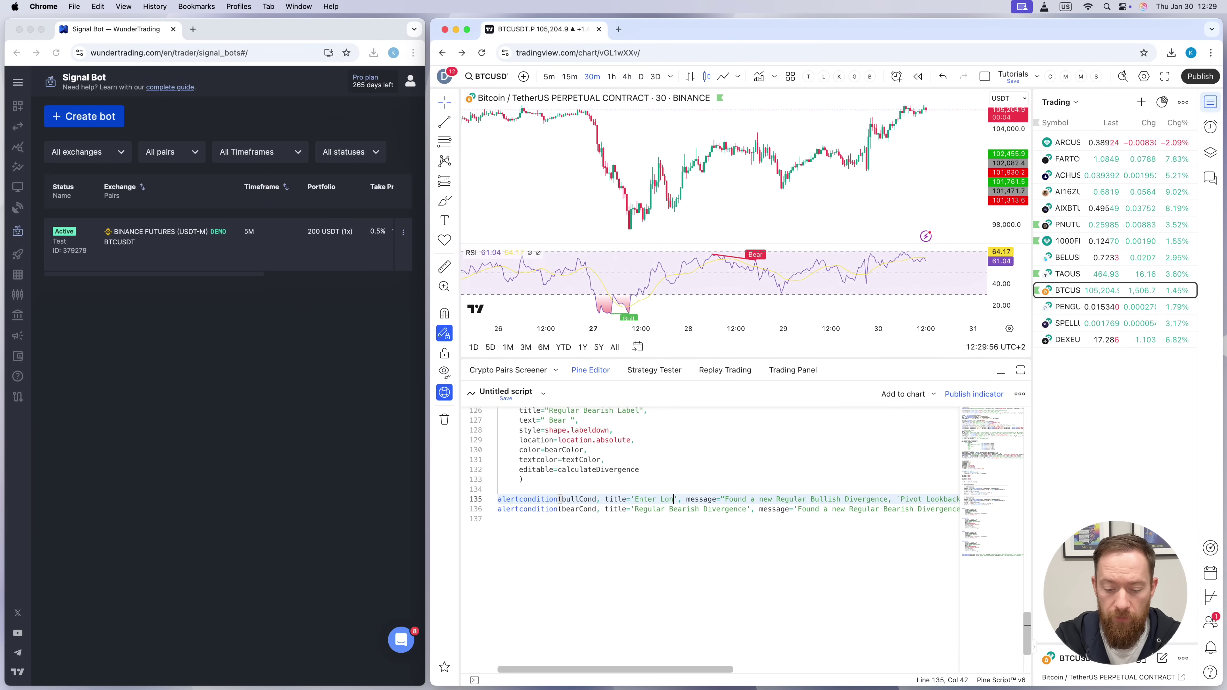
left_click(763, 499)
left_click_drag(763, 499, 845, 499)
left_click(779, 541)
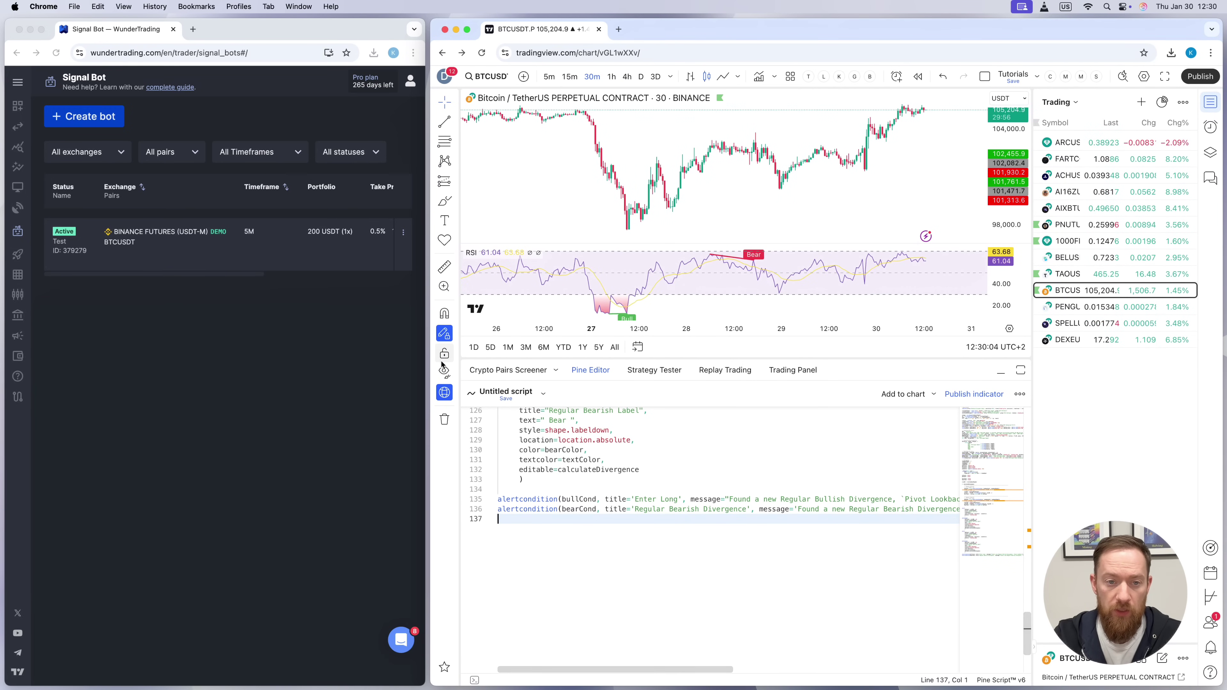
Open the Test bot for editing in WunderTrading and copy its Enter Long alert code
left_click(404, 234)
left_click(404, 234)
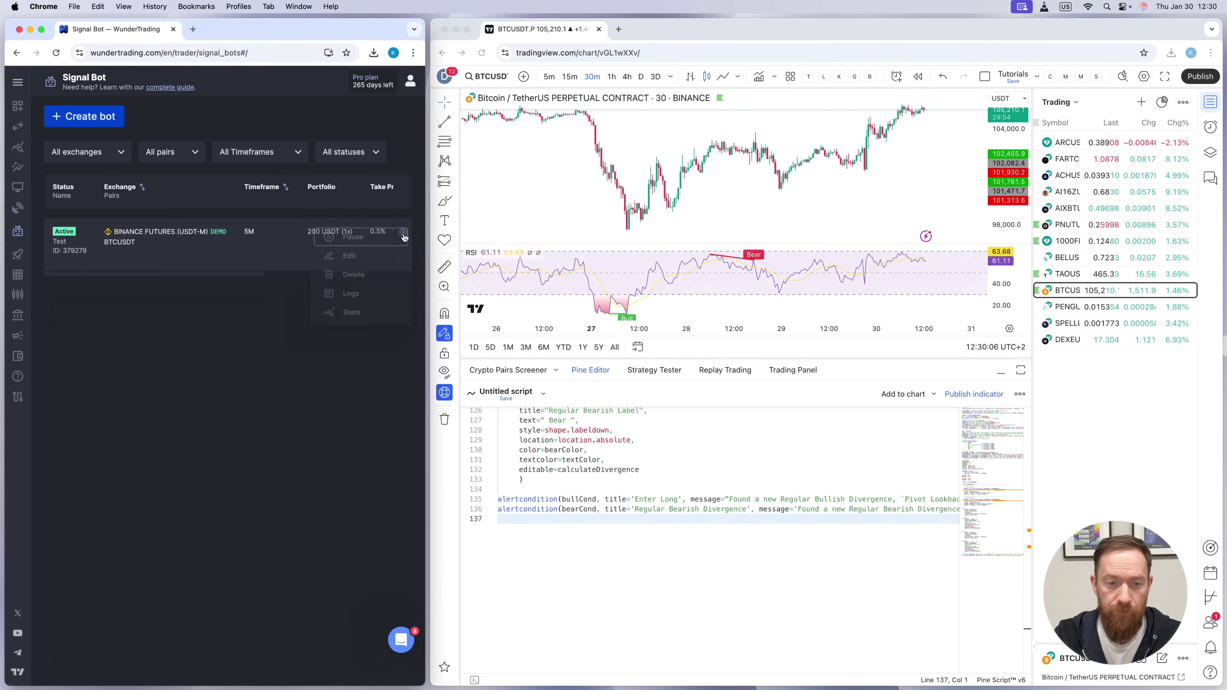
left_click(352, 261)
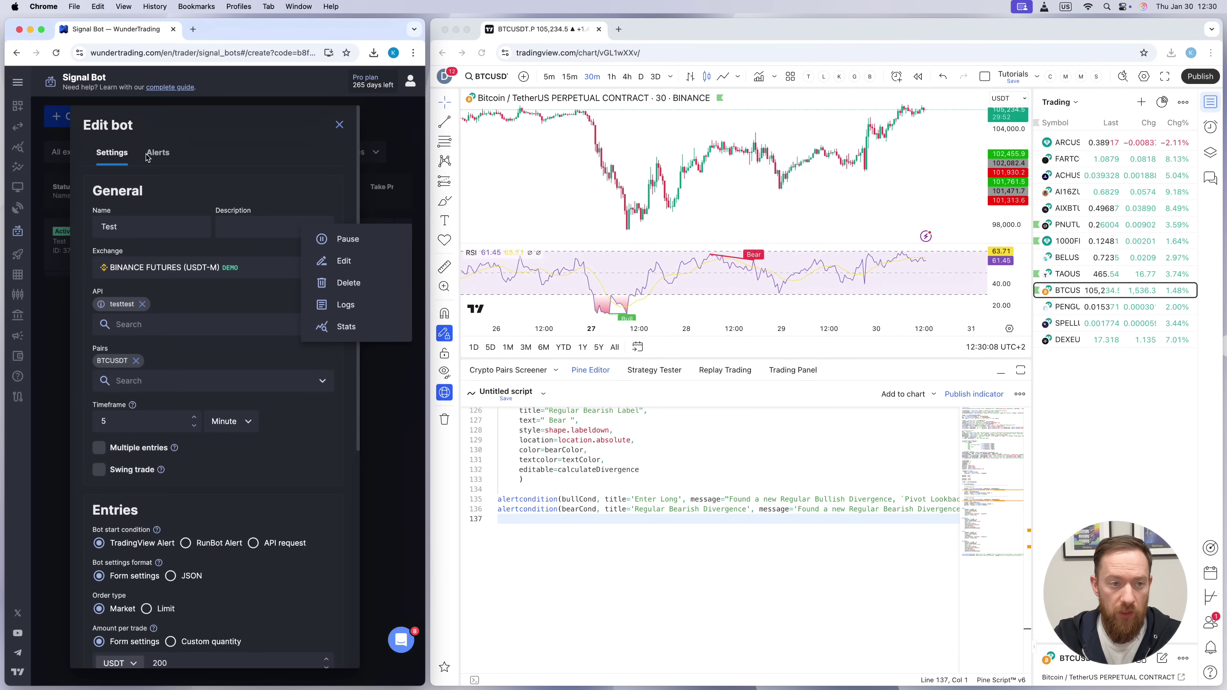
left_click(157, 154)
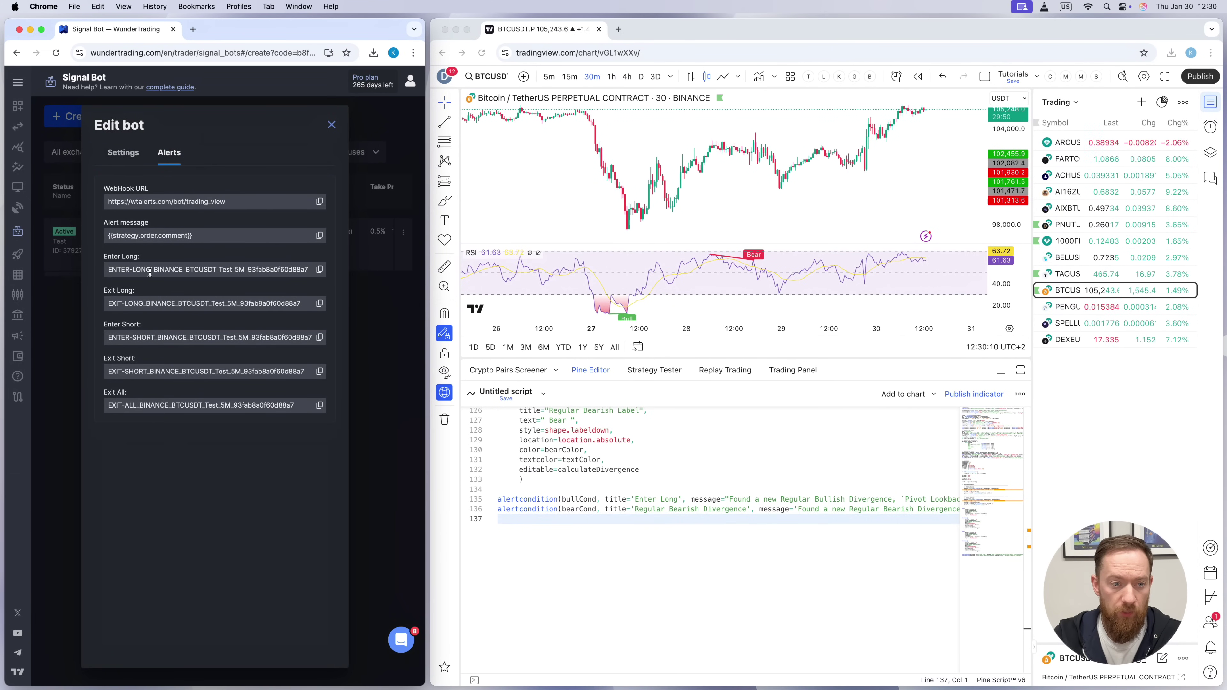
left_click(318, 271)
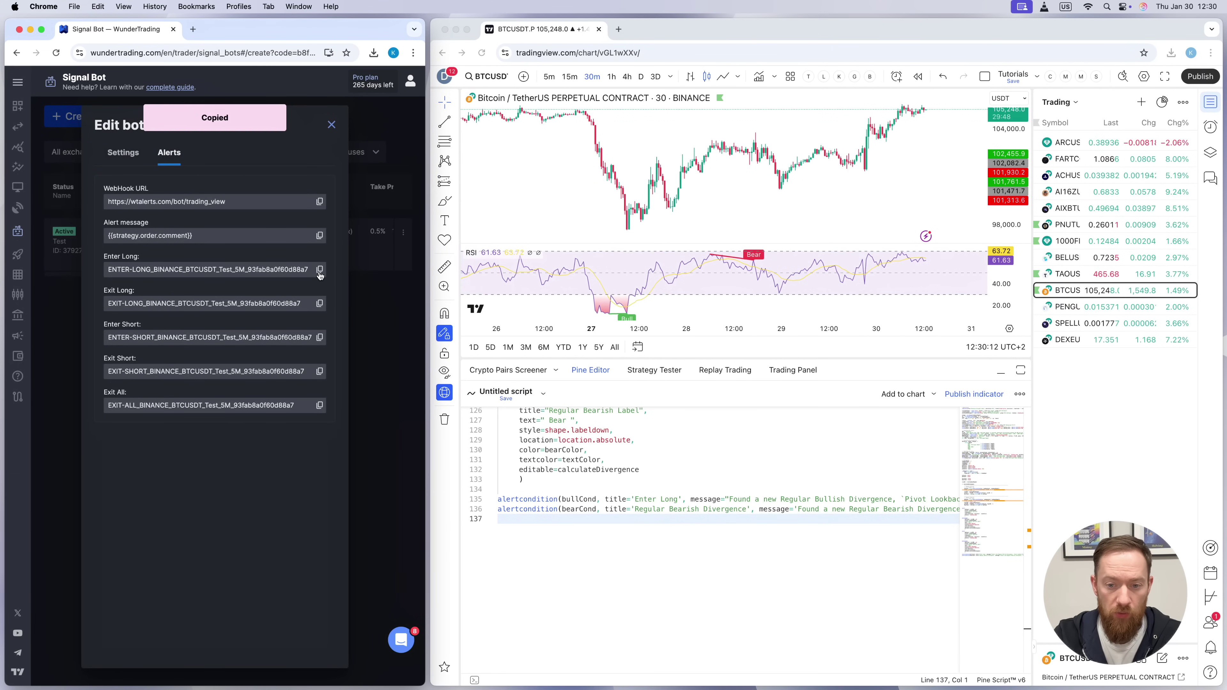
Replace the message text of the bullCond alert condition in the Pine script with the copied Enter Long alert code
left_click(760, 499)
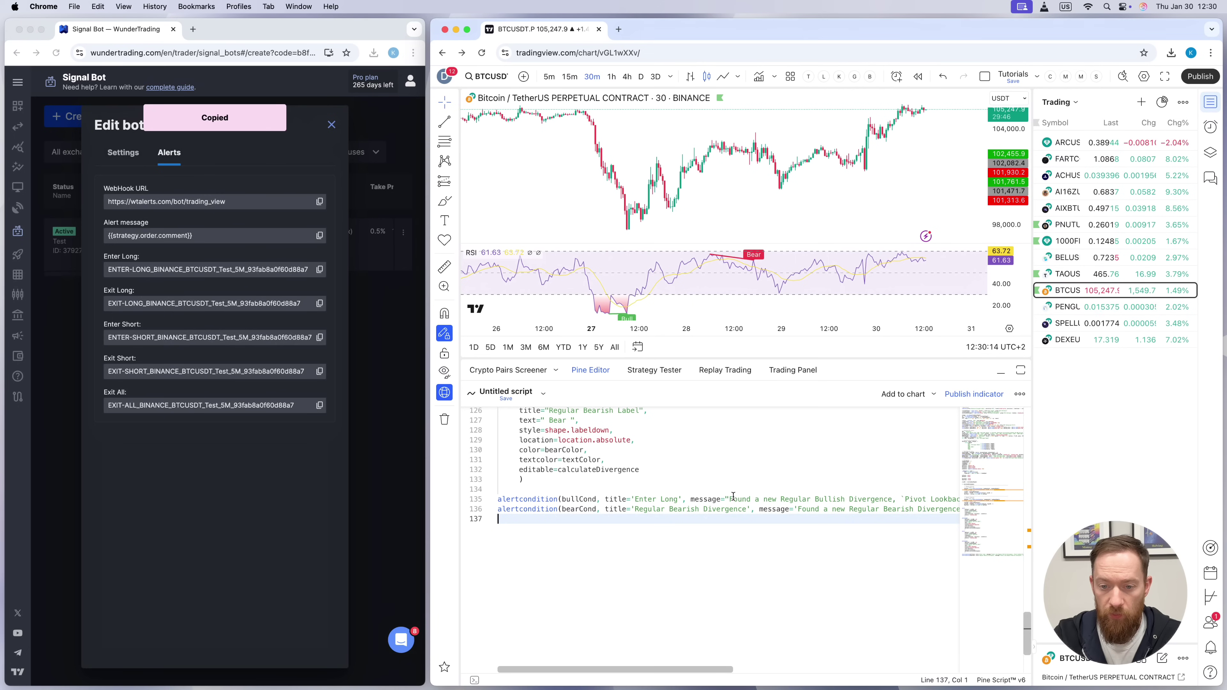
left_click_drag(733, 498, 963, 498)
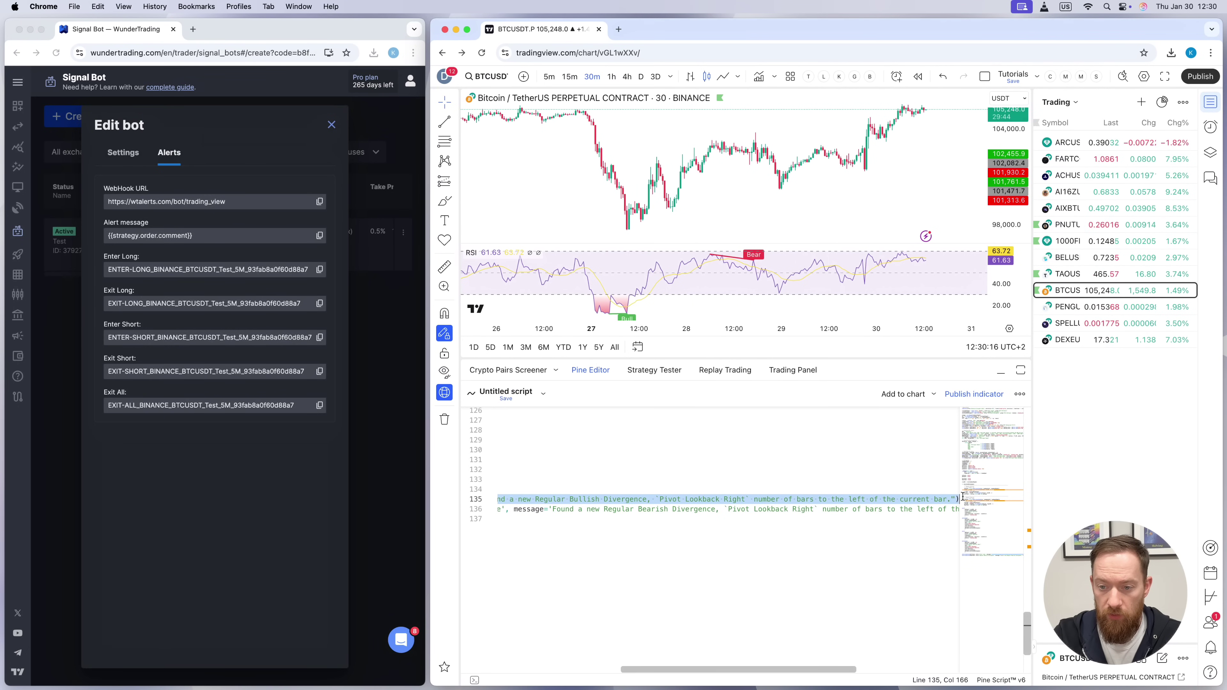
key("super+v")
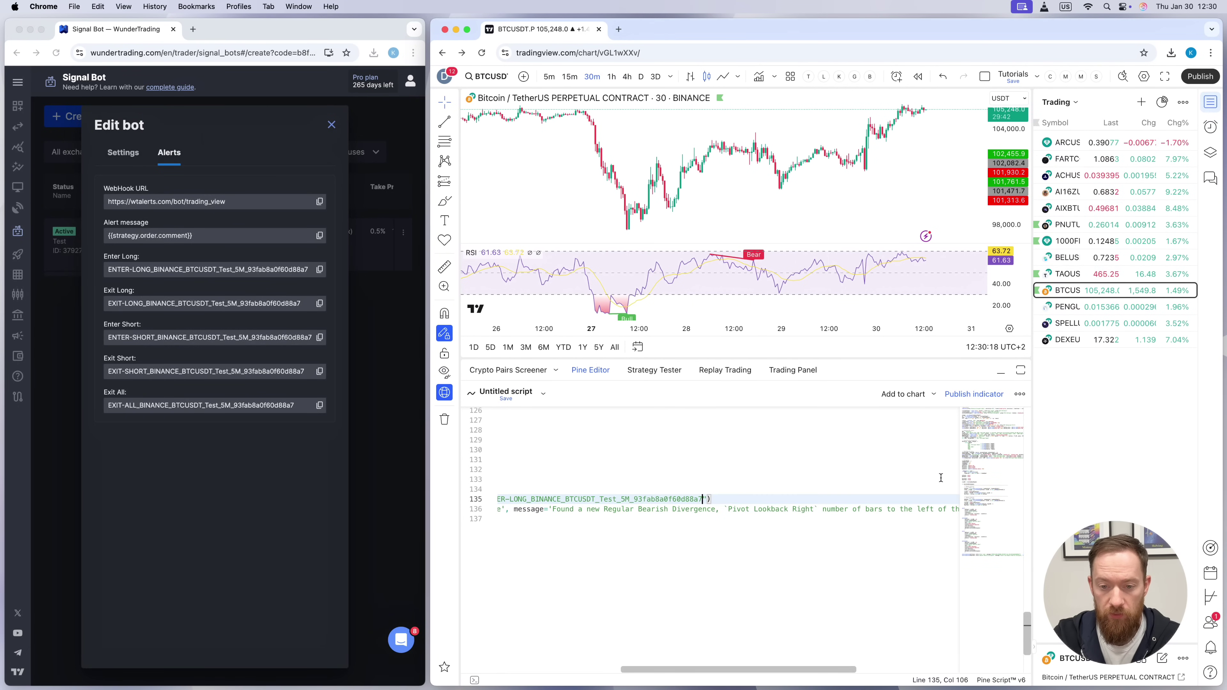
left_click(738, 527)
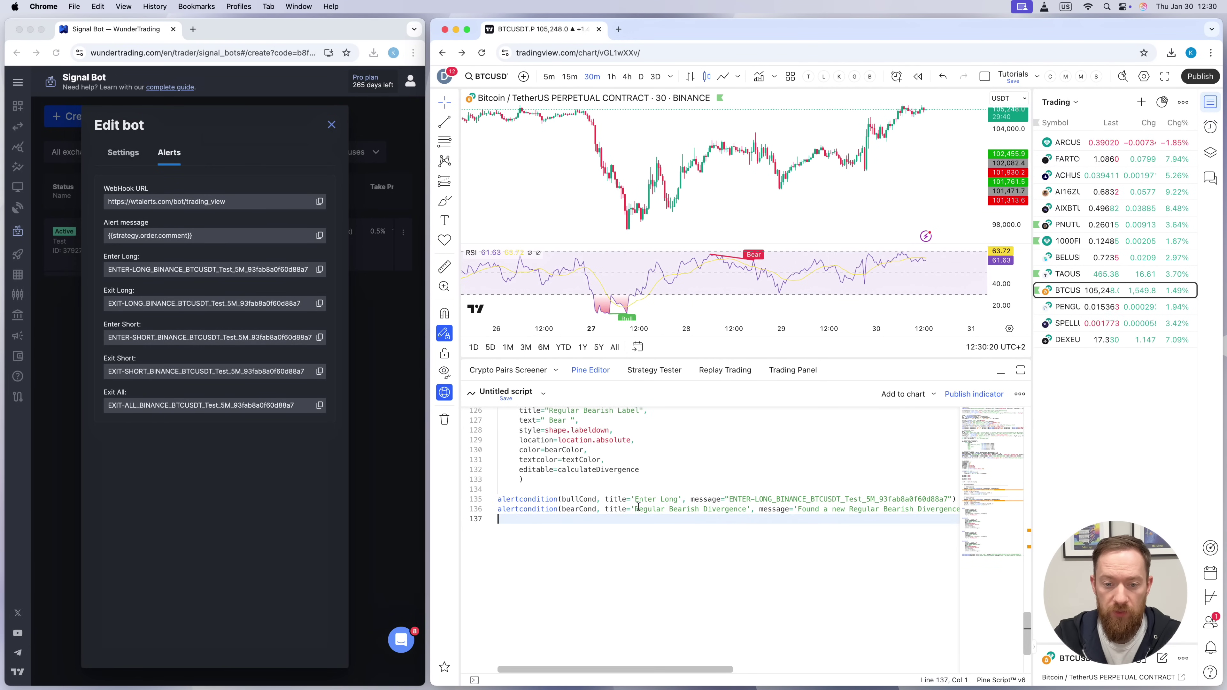
Change the title of the bearCond alert condition on line 136 to 'Enter Short'
left_click_drag(636, 507, 747, 508)
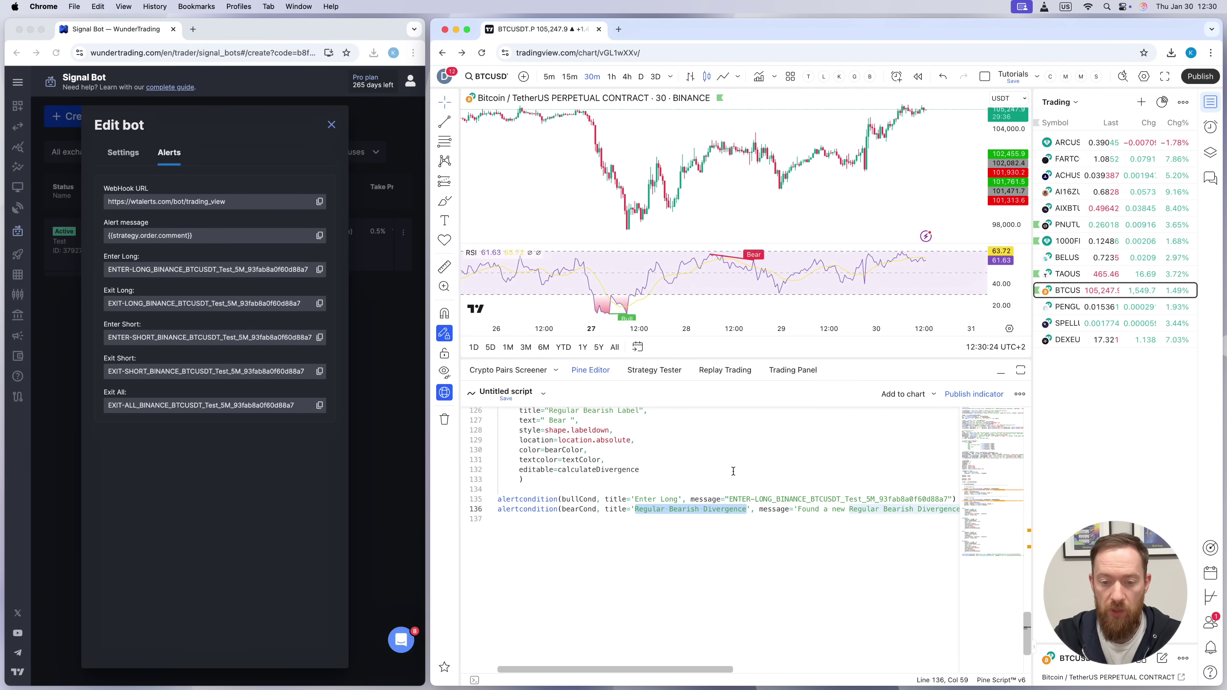
type("Enter Short")
left_click(614, 559)
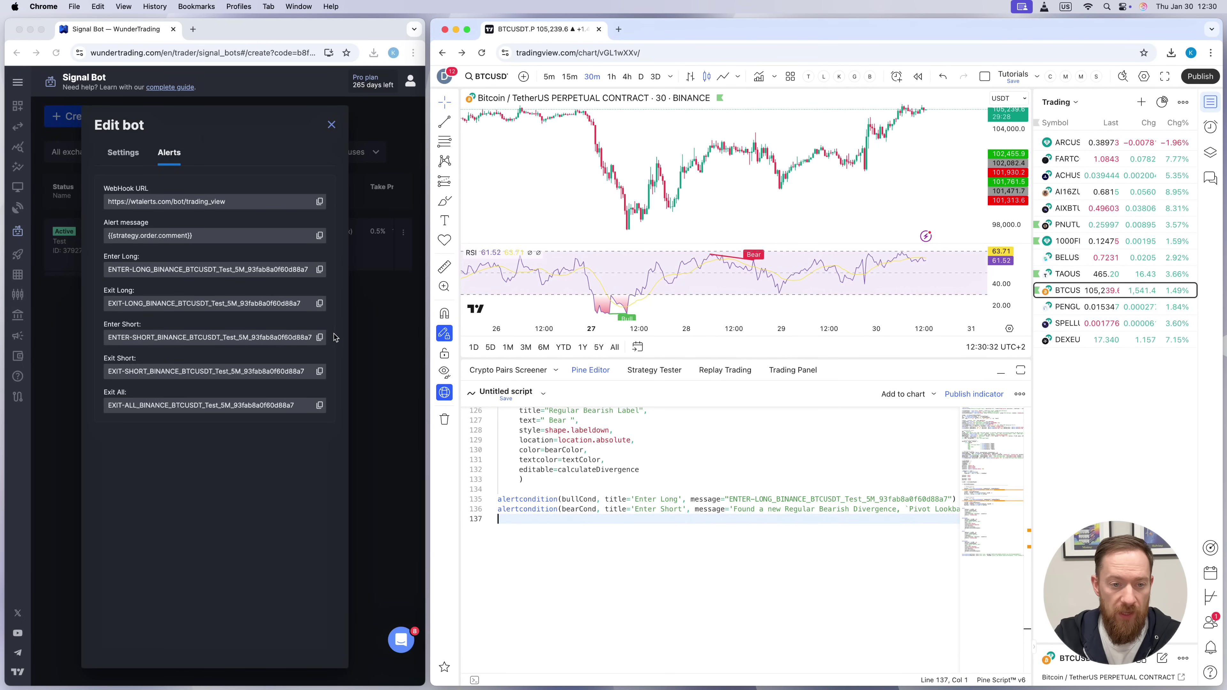
Copy the bot's Enter Short alert code and replace the bearCond alert condition's message text with it
left_click(319, 338)
left_click(319, 338)
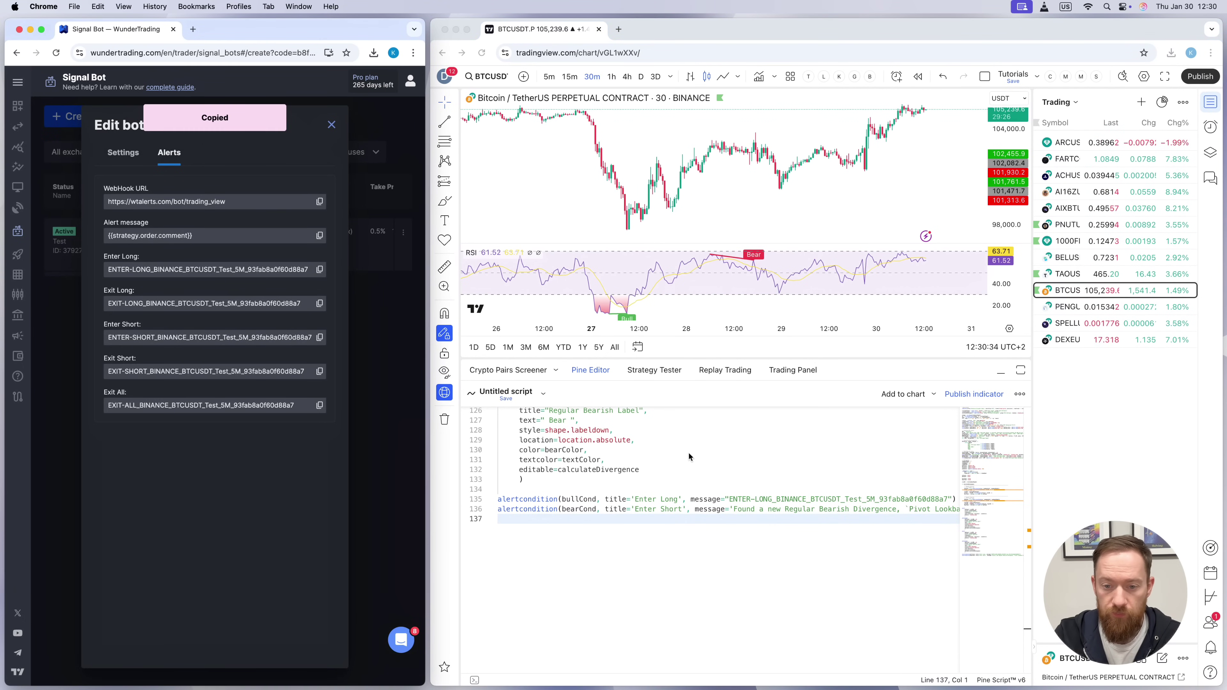
left_click(736, 508)
left_click_drag(733, 509, 956, 509)
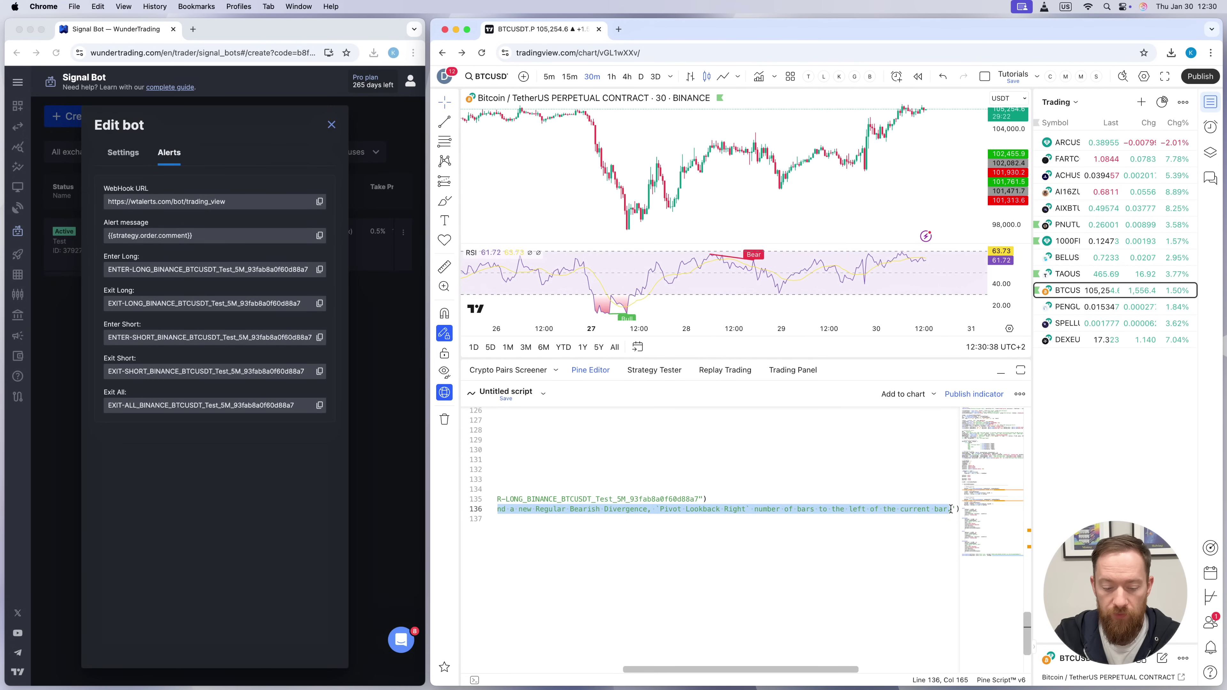
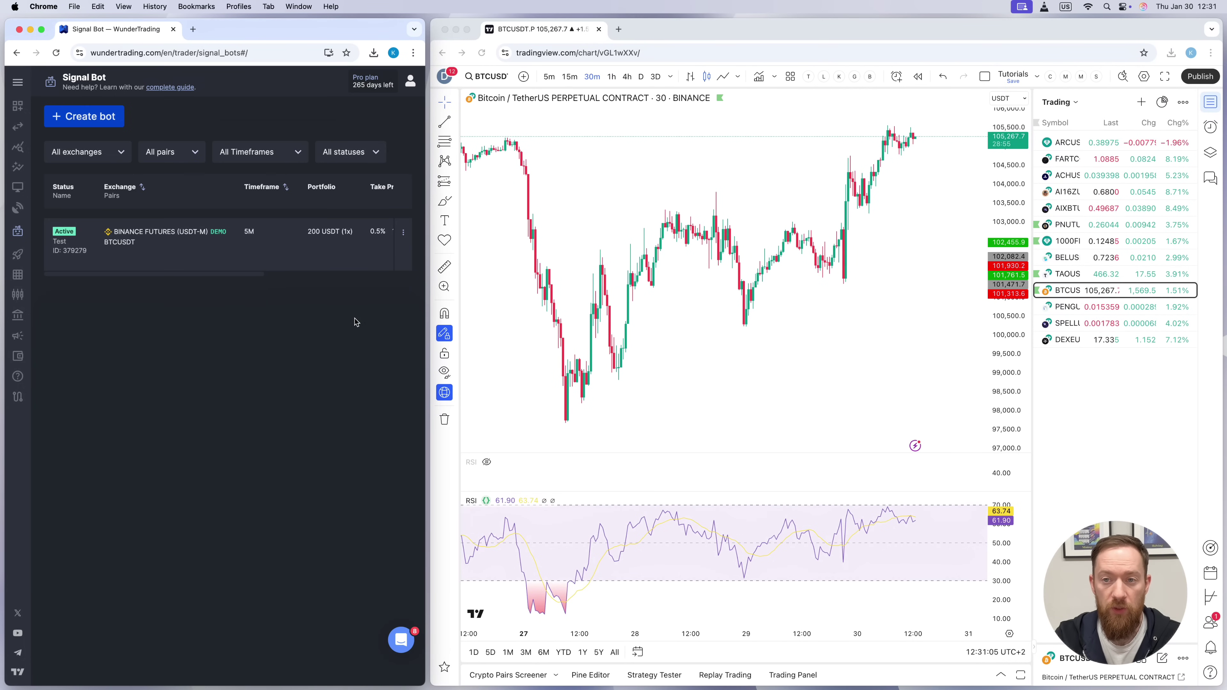
Start a new BTCUSDT.P alert with the customised RSI (14, close) script as its condition, using the Enter Long signal
left_click(896, 76)
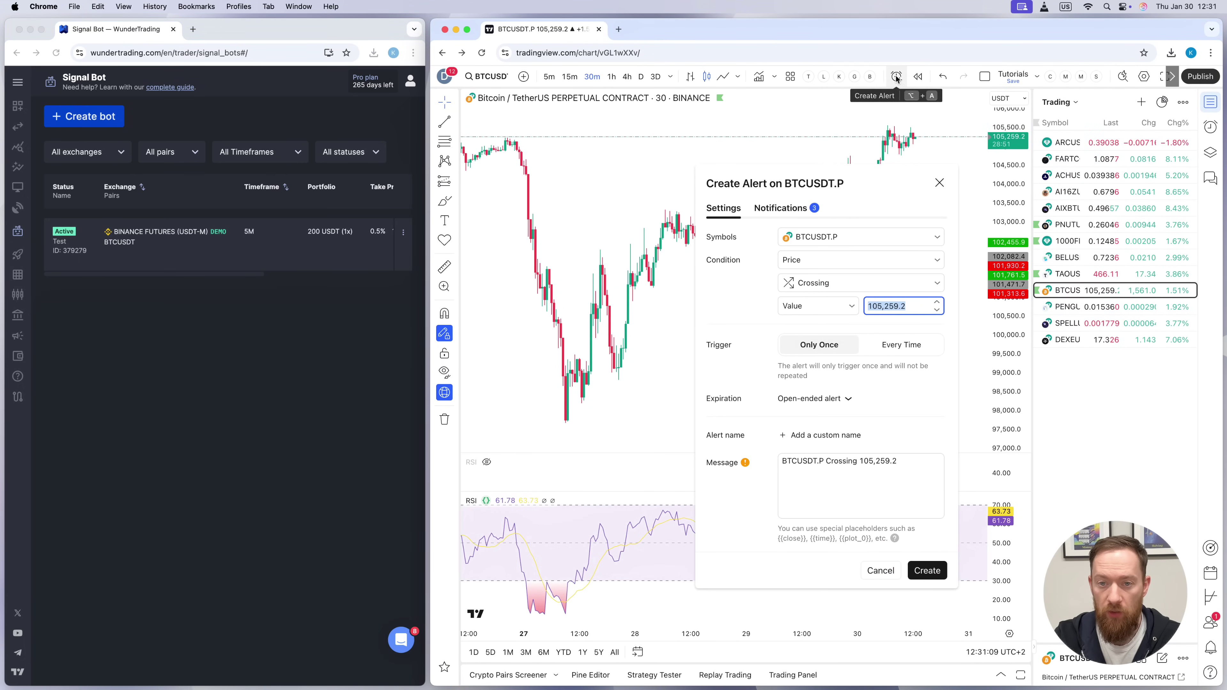
left_click(819, 262)
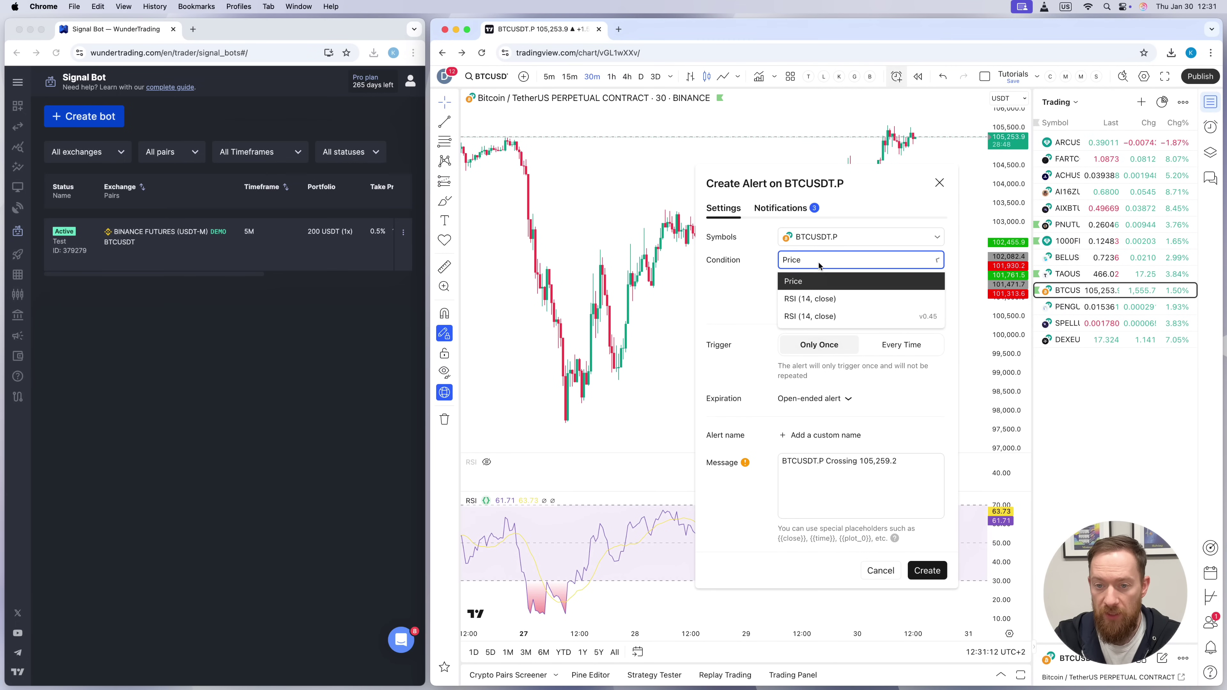
left_click(821, 316)
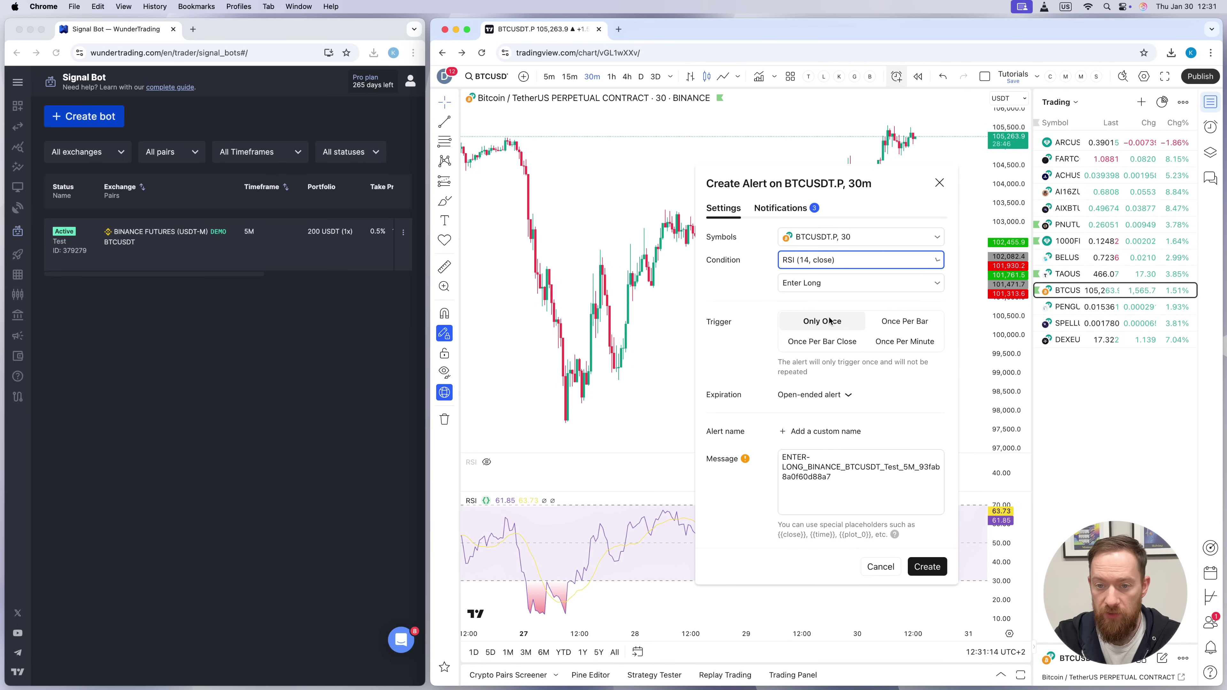
left_click(737, 293)
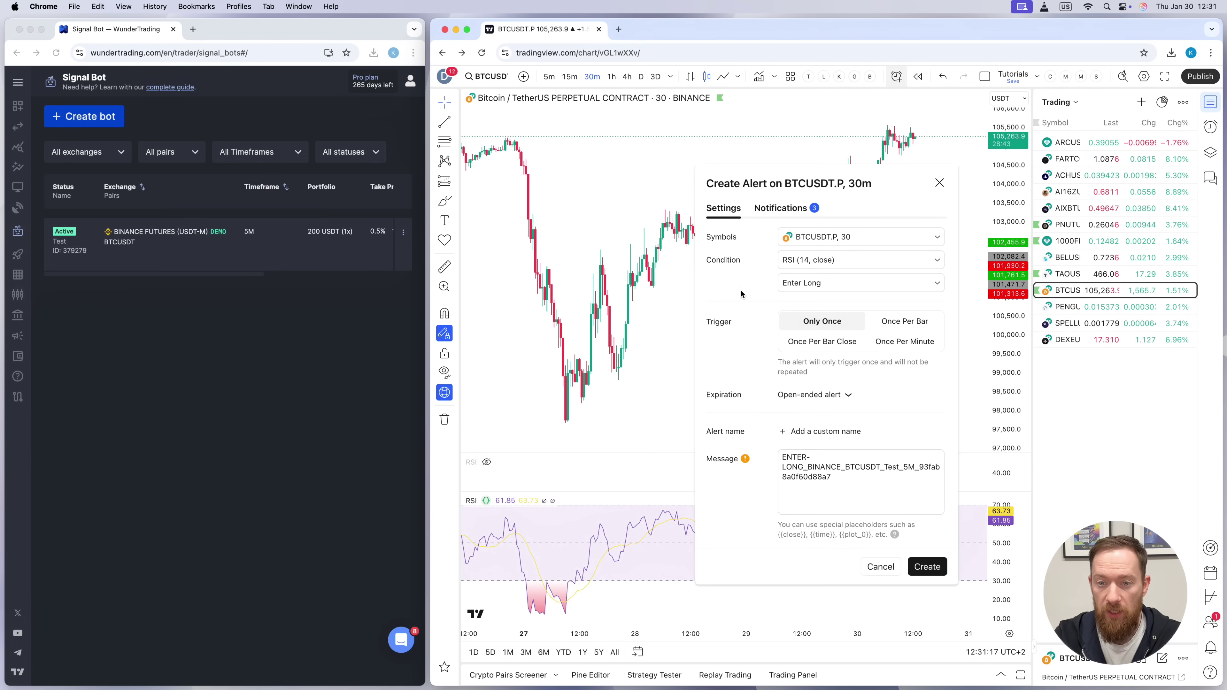
left_click(826, 286)
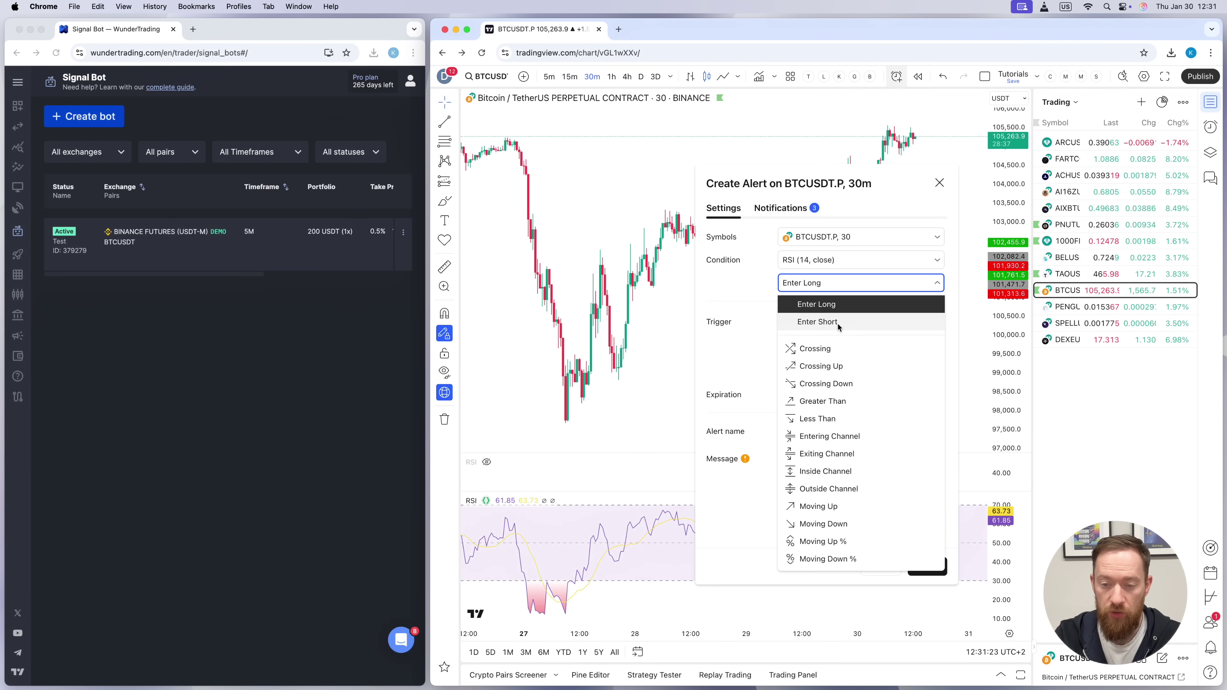
left_click(839, 305)
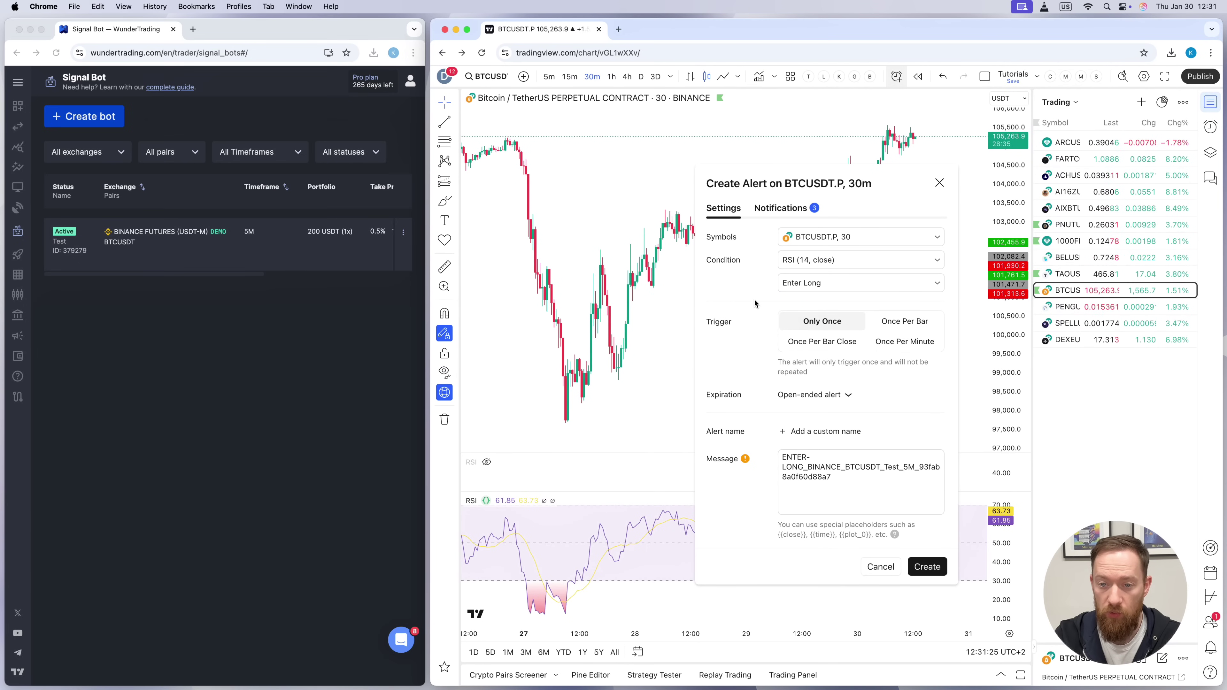
Set the Enter Long alert to trigger Once Per Bar, check its webhook notification settings, and create it
left_click(902, 321)
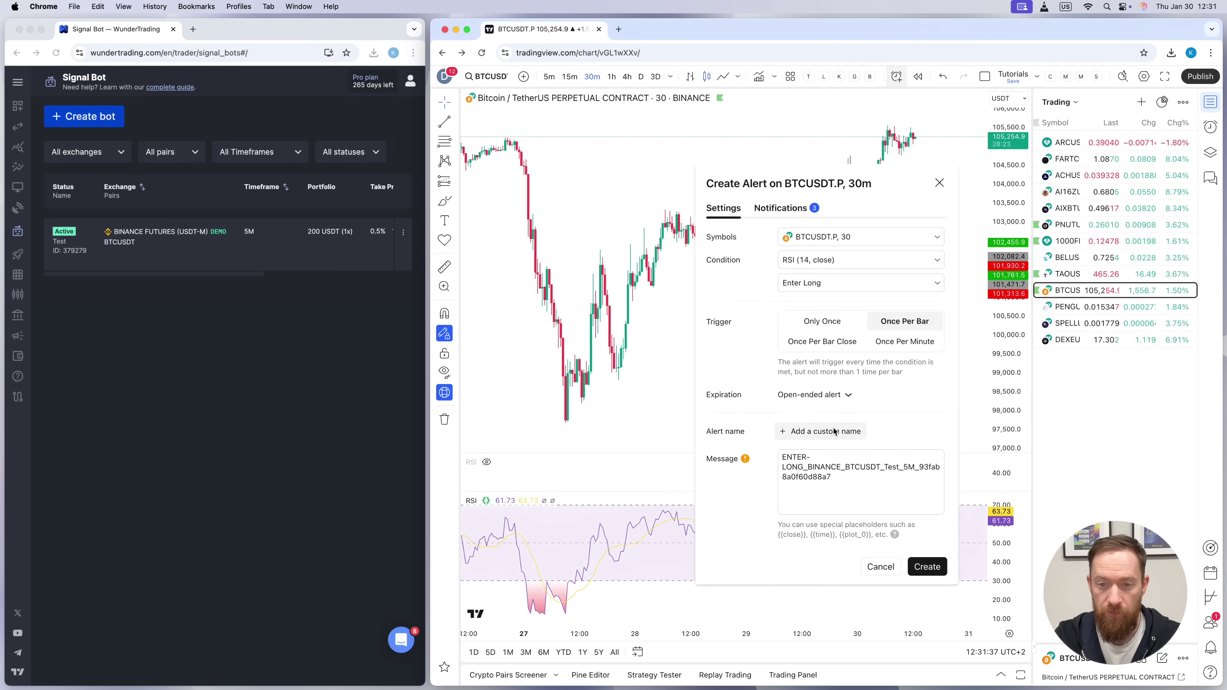
left_click(777, 209)
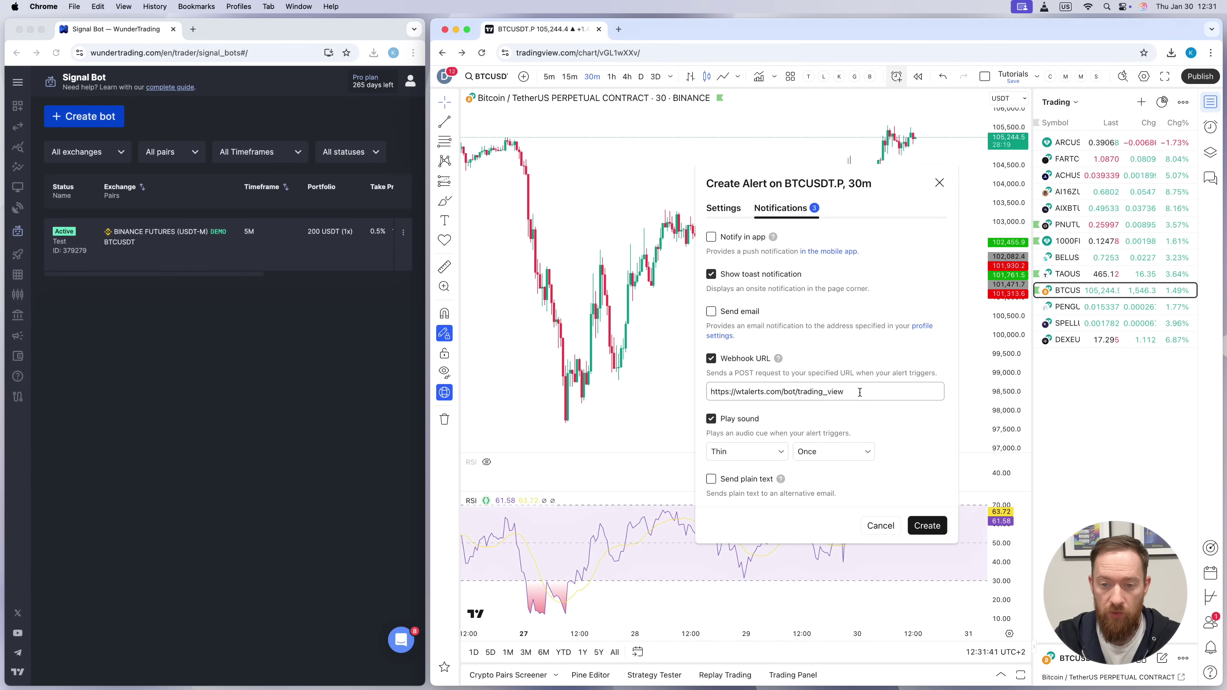
left_click(723, 208)
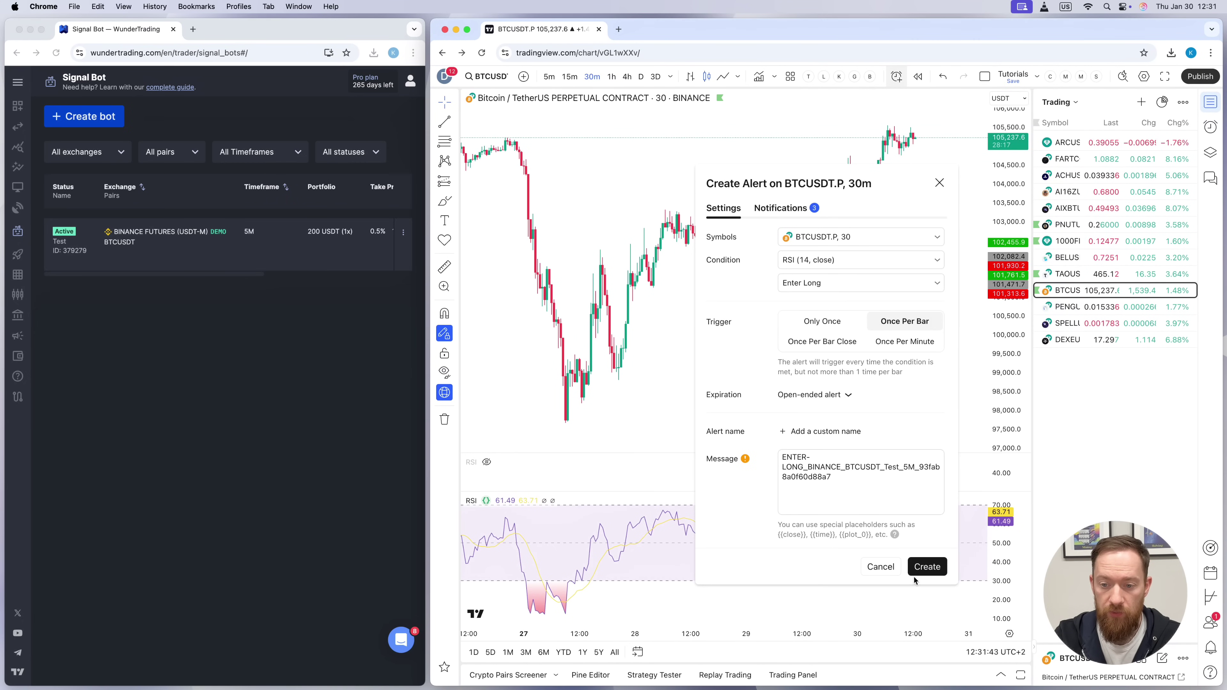
left_click(932, 573)
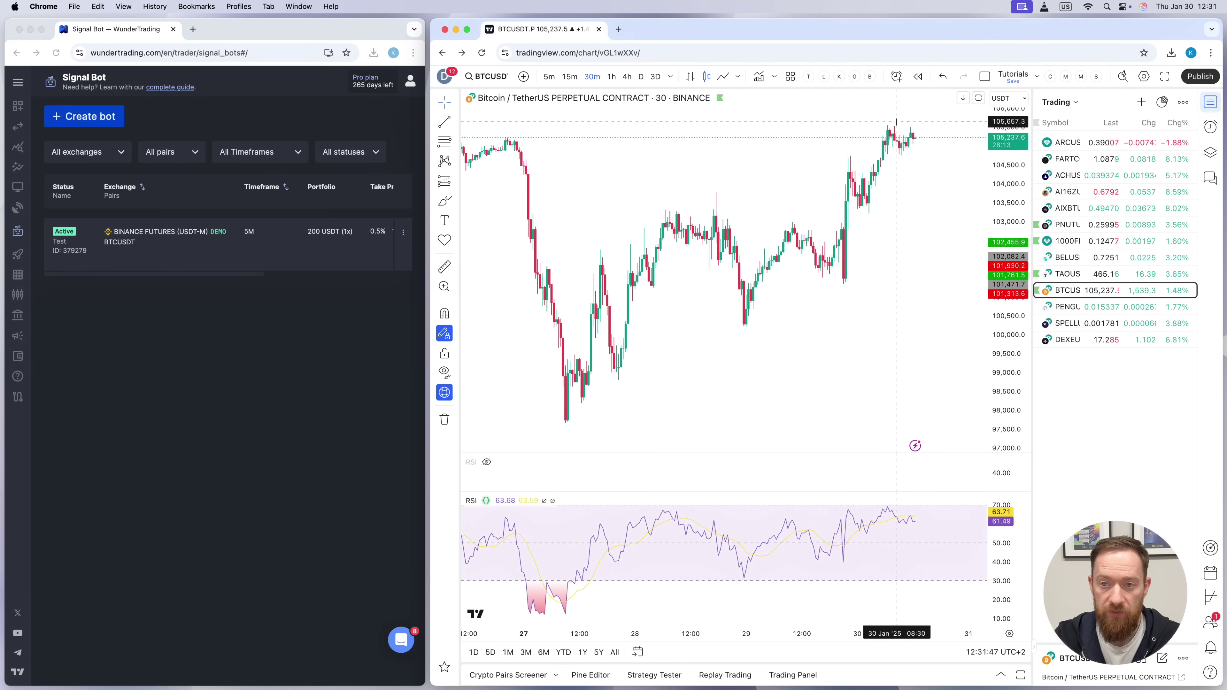
Start a second BTCUSDT.P alert with the customised RSI (14, close) script as its condition, using the Enter Short signal
left_click(897, 77)
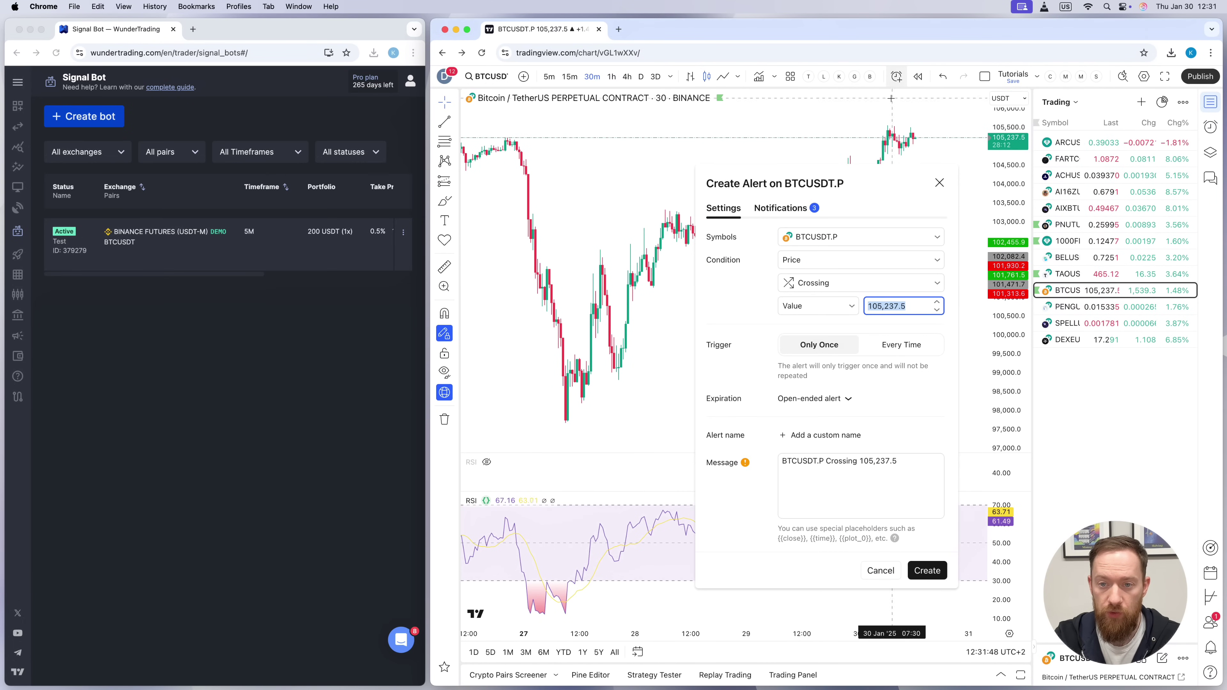
left_click(837, 257)
left_click(822, 316)
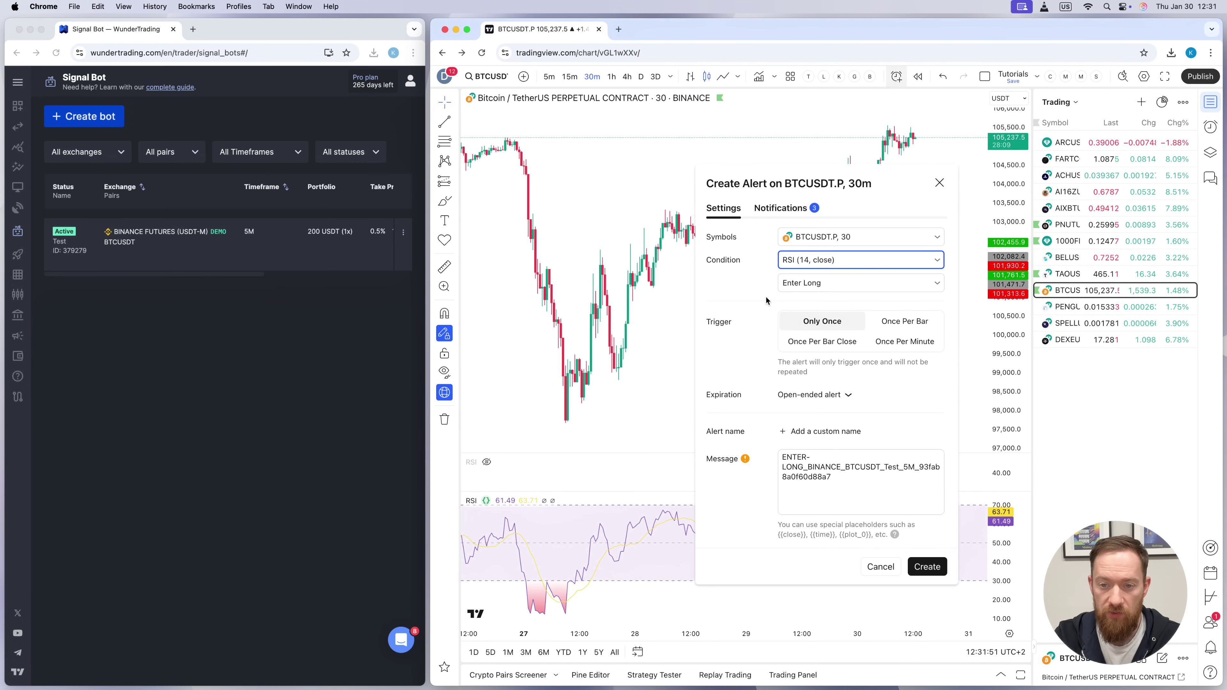
left_click(816, 286)
left_click(822, 320)
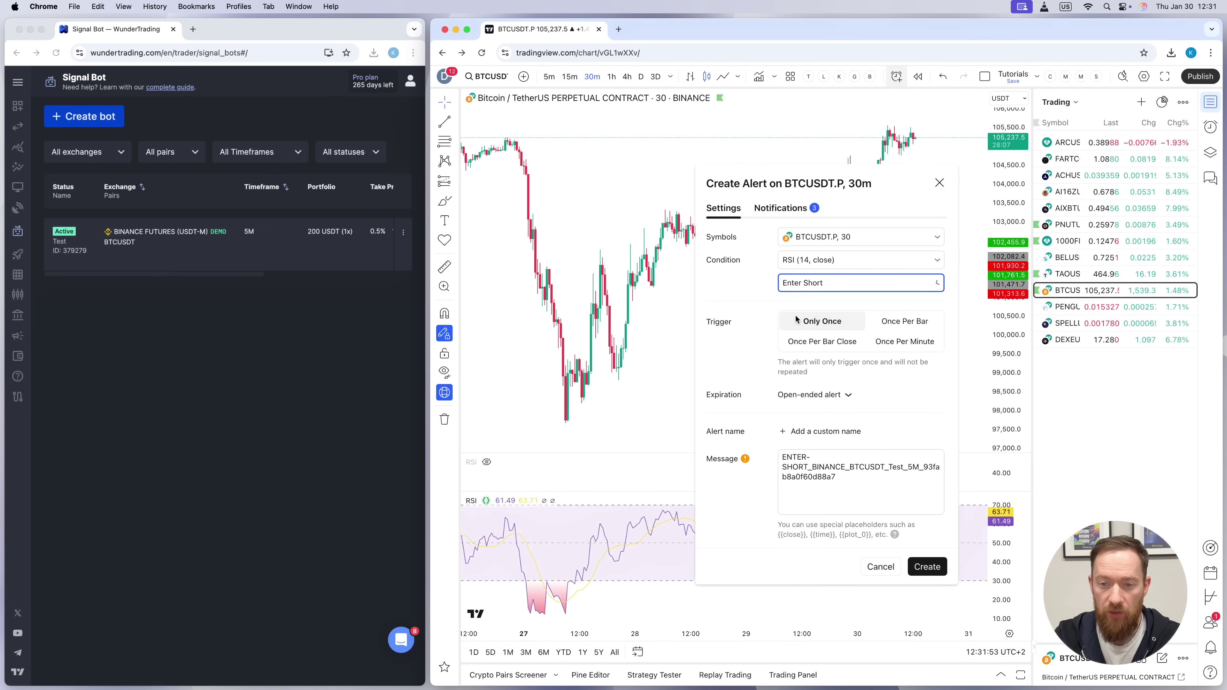
Set the Enter Short alert to trigger Once Per Bar, check its webhook notification settings, and create it
left_click(896, 323)
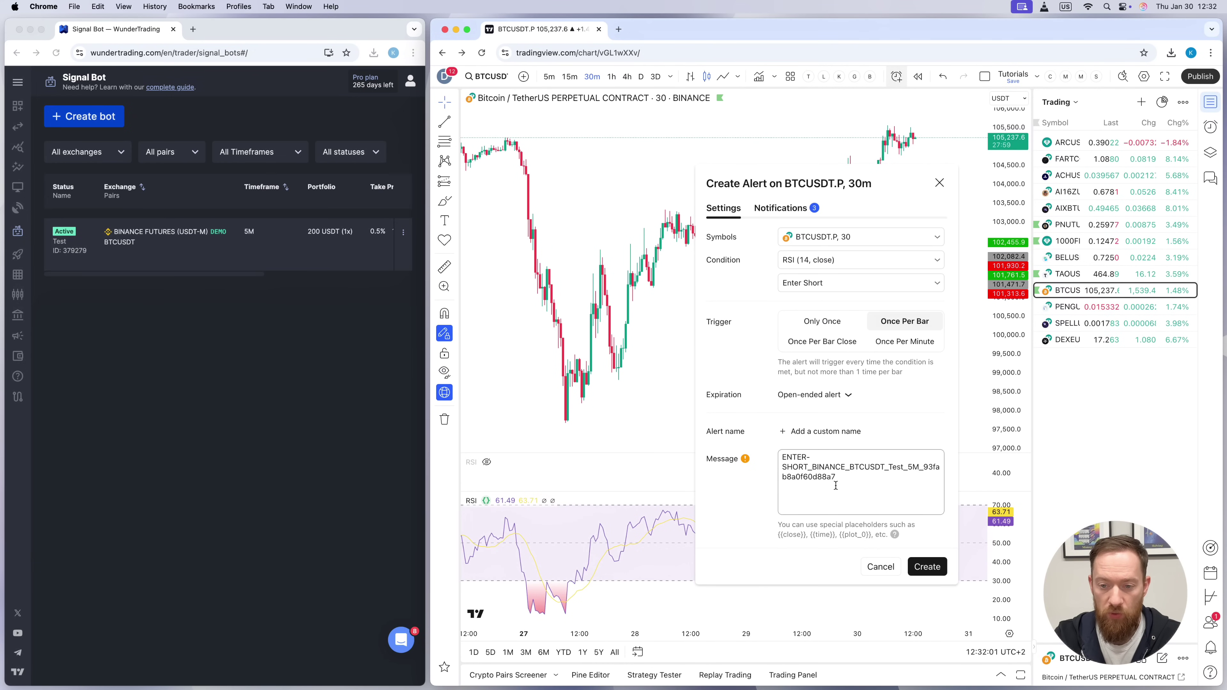
left_click(780, 209)
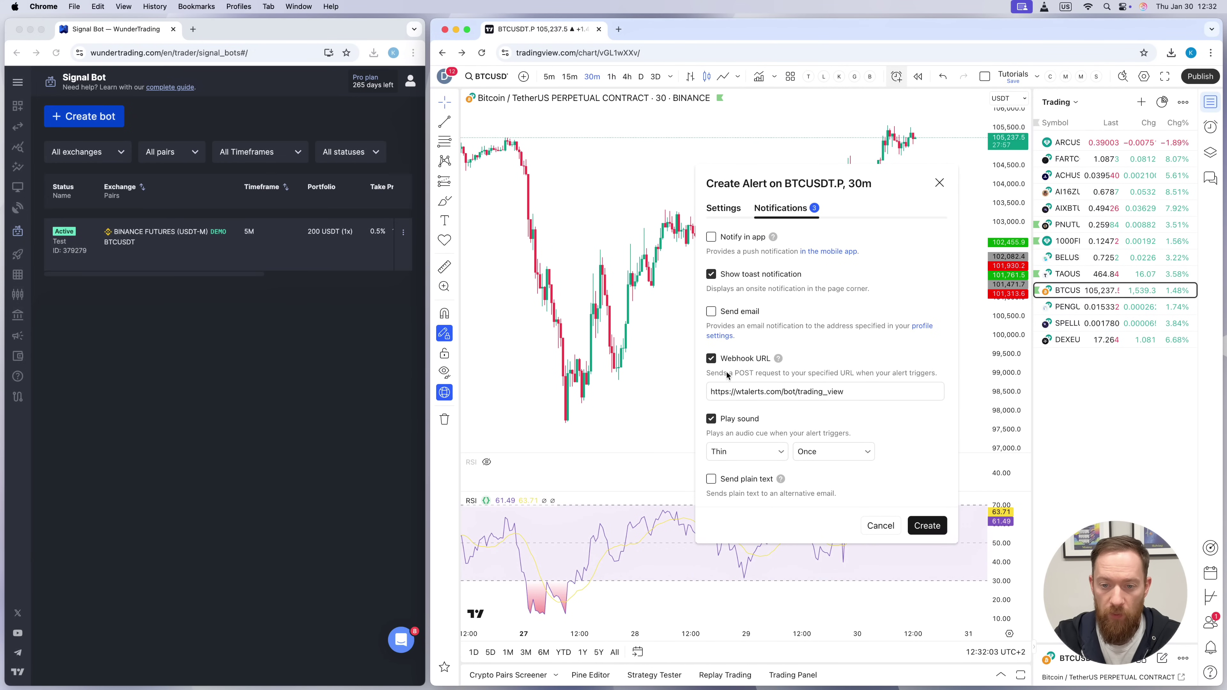
left_click(724, 208)
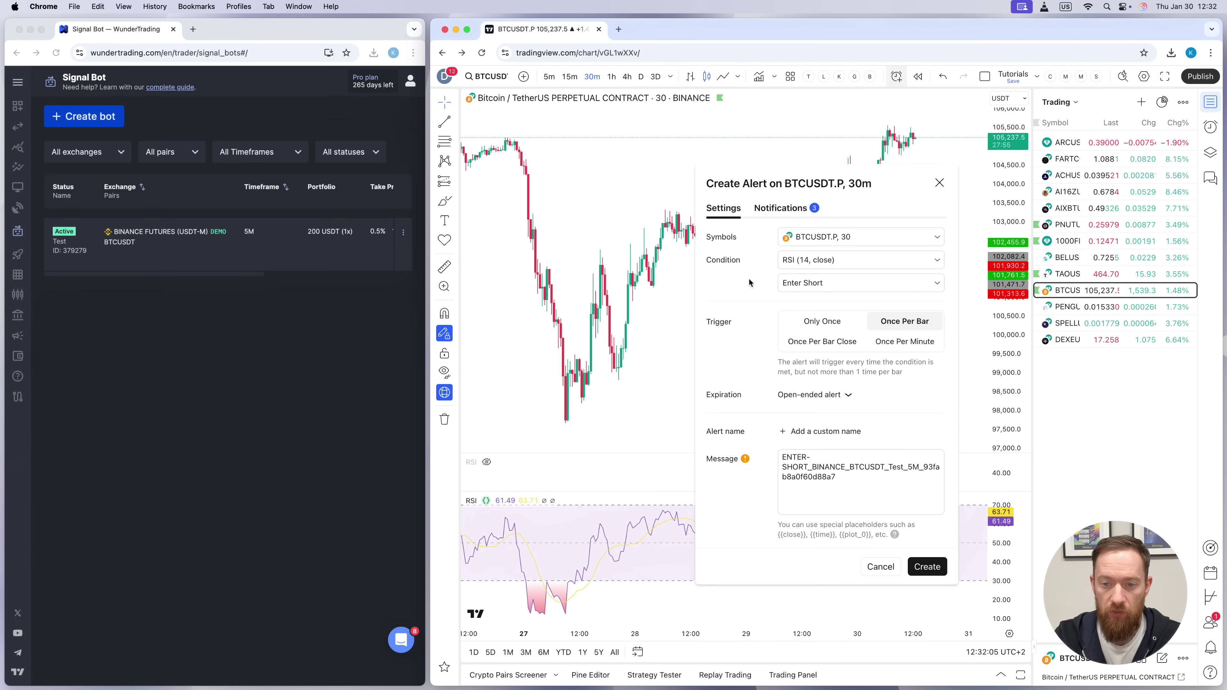
left_click(927, 568)
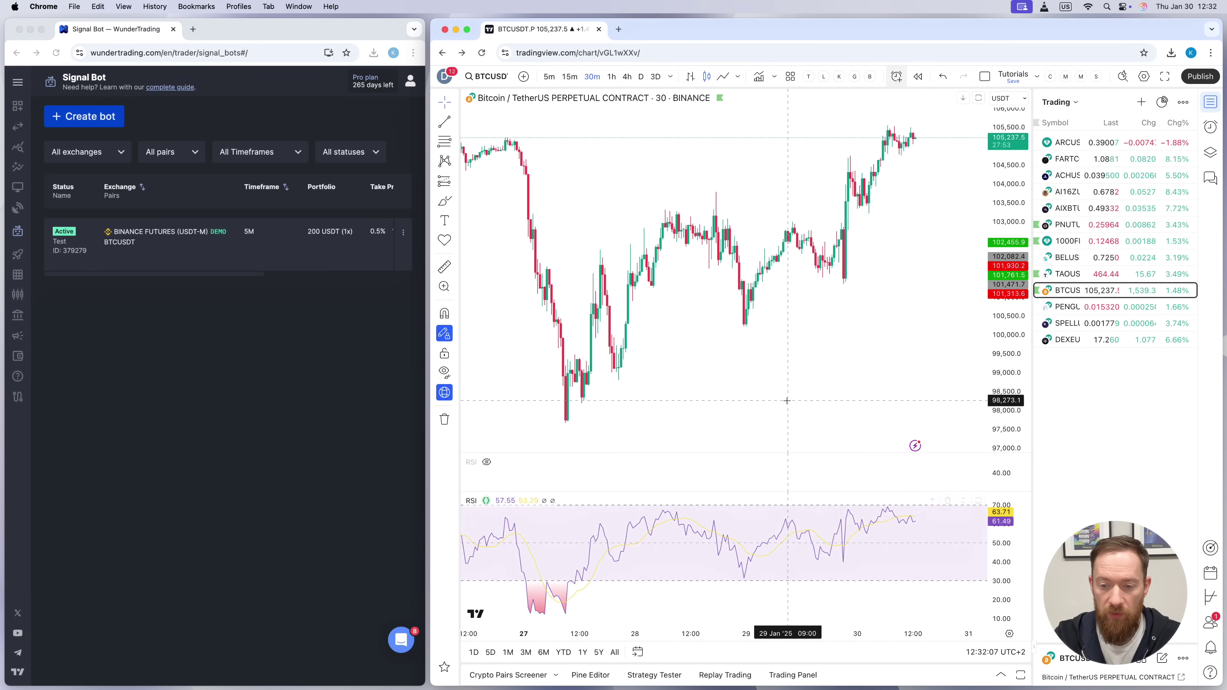
Search the indicators for 'rsi strategy' and add the built-in technical RSI Strategy to the BTCUSDT chart
scroll(787, 401, "down", 3)
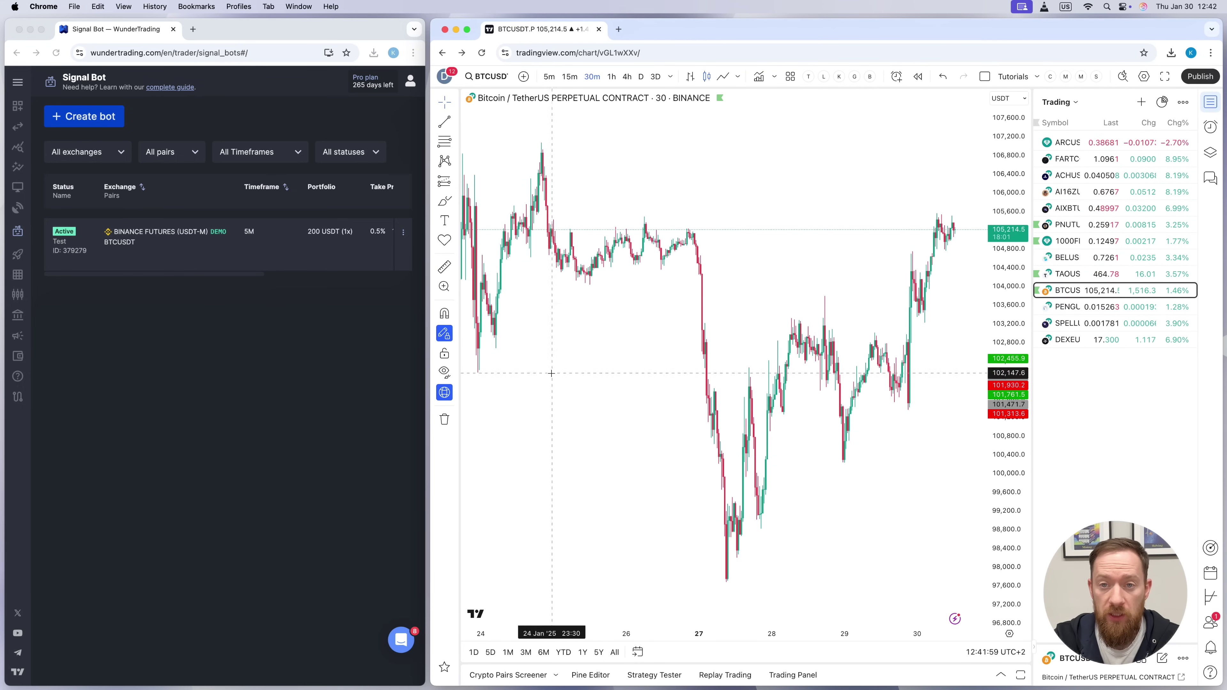
left_click(758, 77)
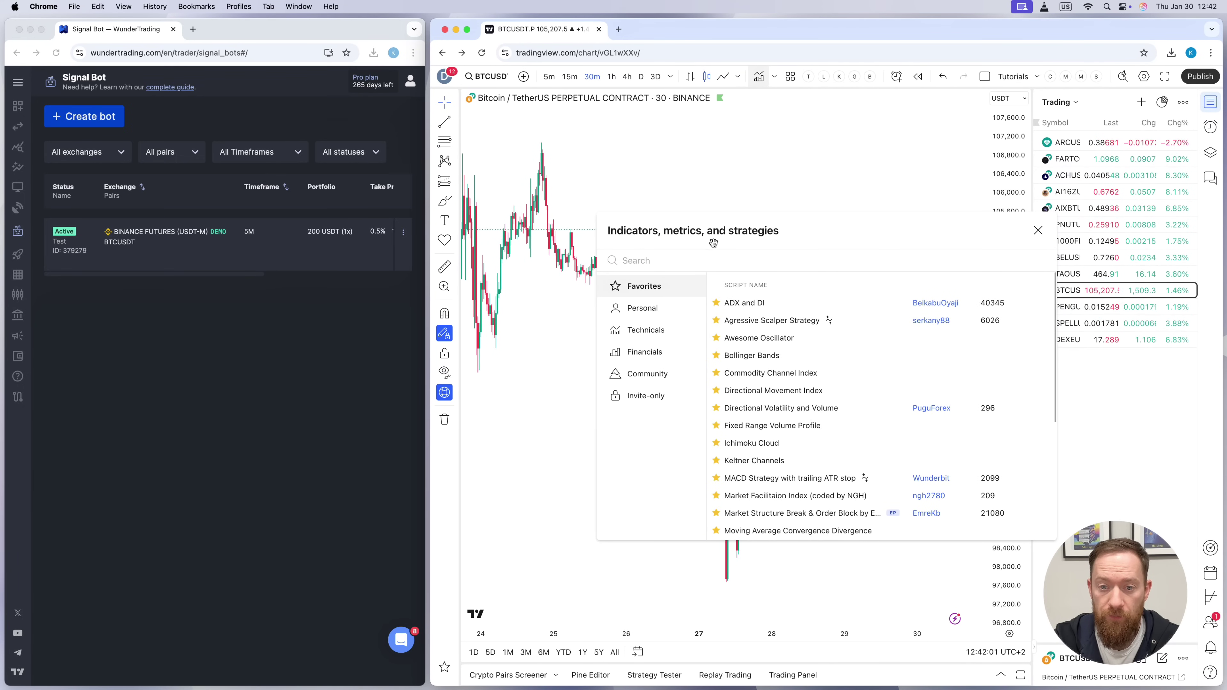
type("rs")
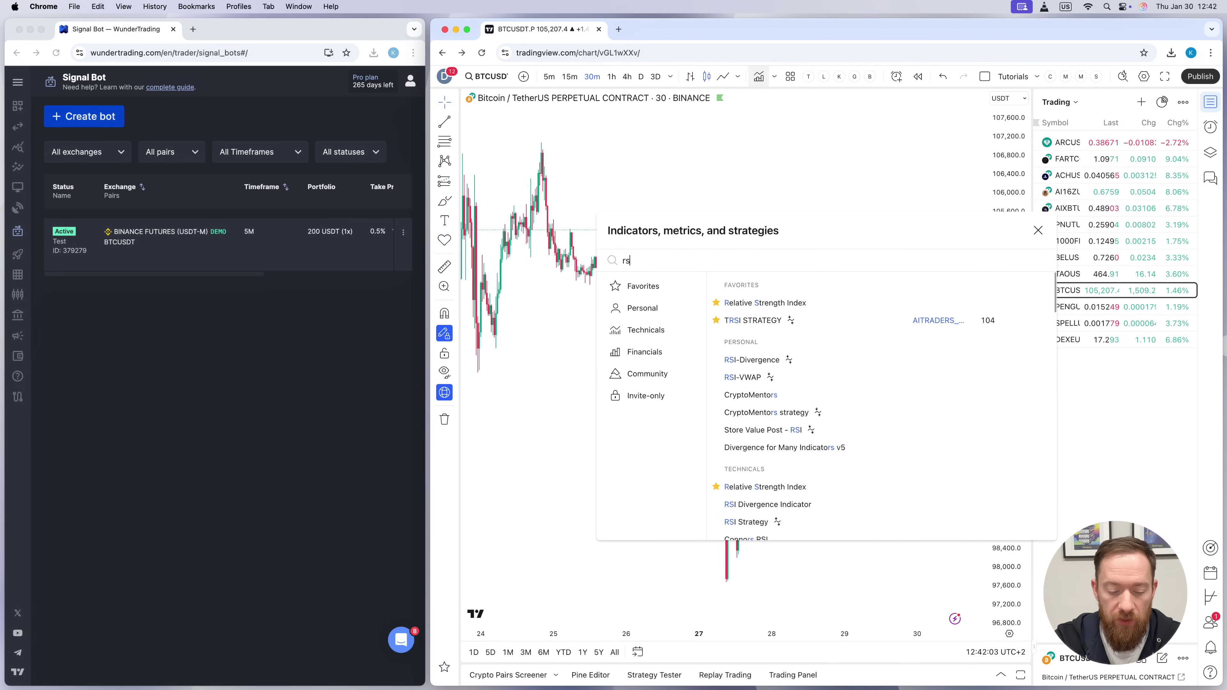
type("i strategy")
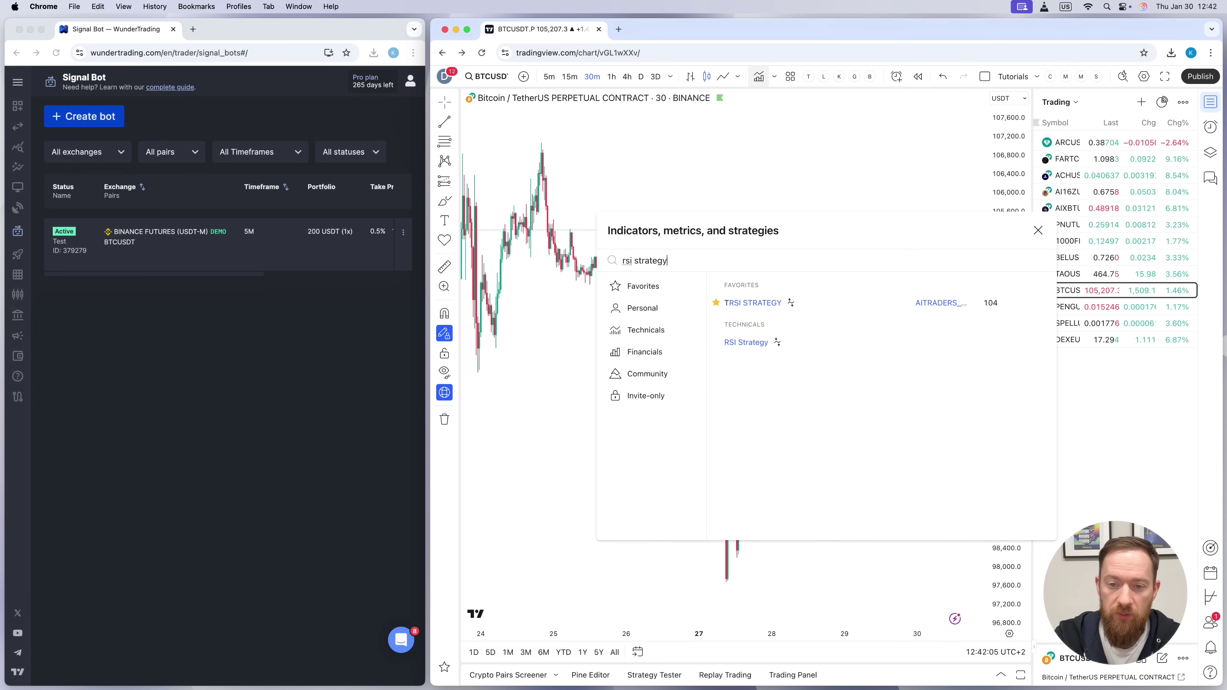
left_click(749, 343)
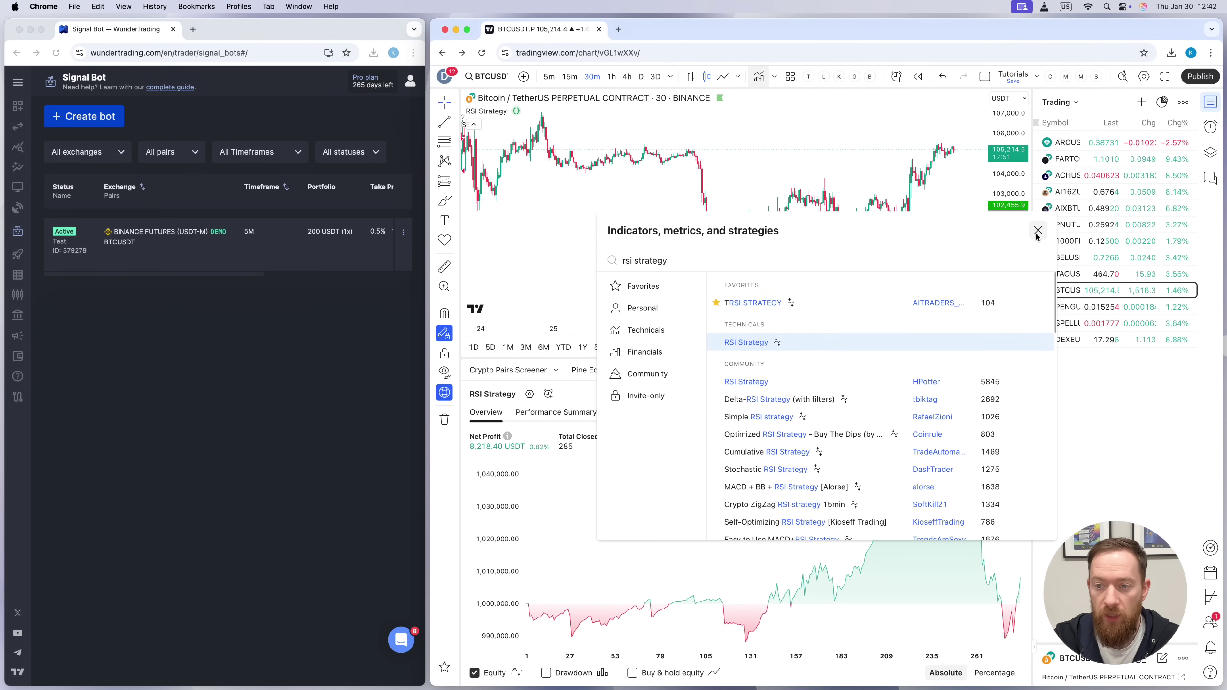
key("Escape")
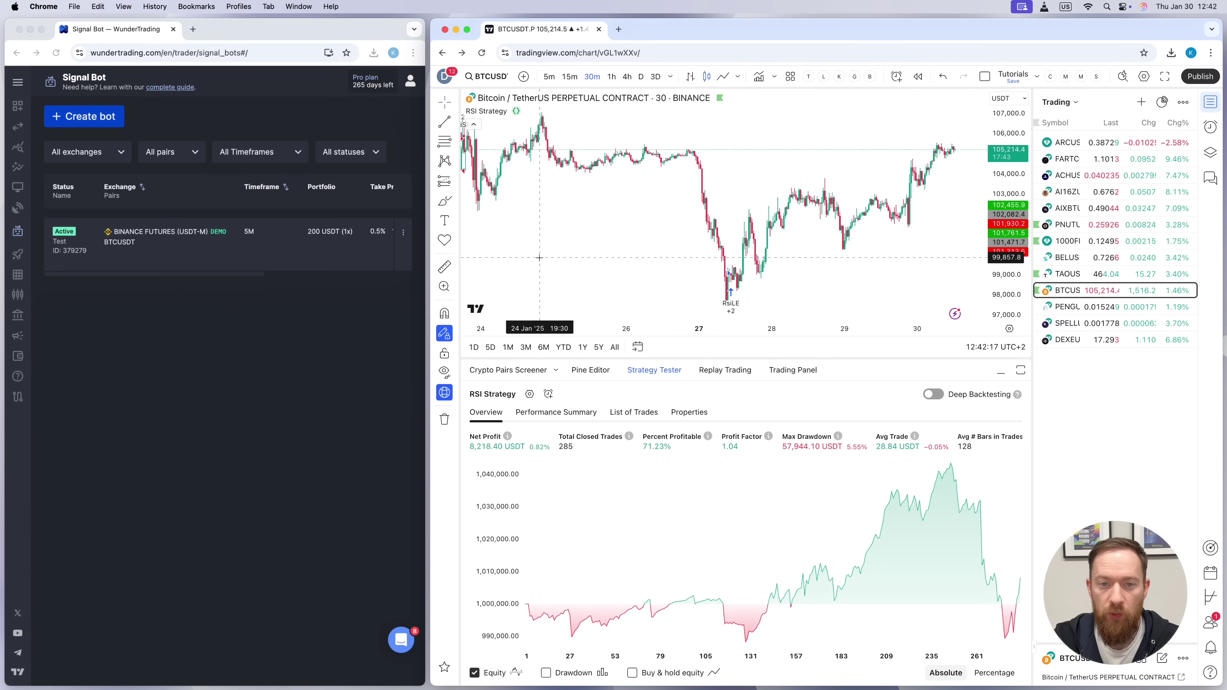
Inspect the RSI Strategy's earlier entry signals on the chart and open its source code
left_click_drag(539, 258, 767, 251)
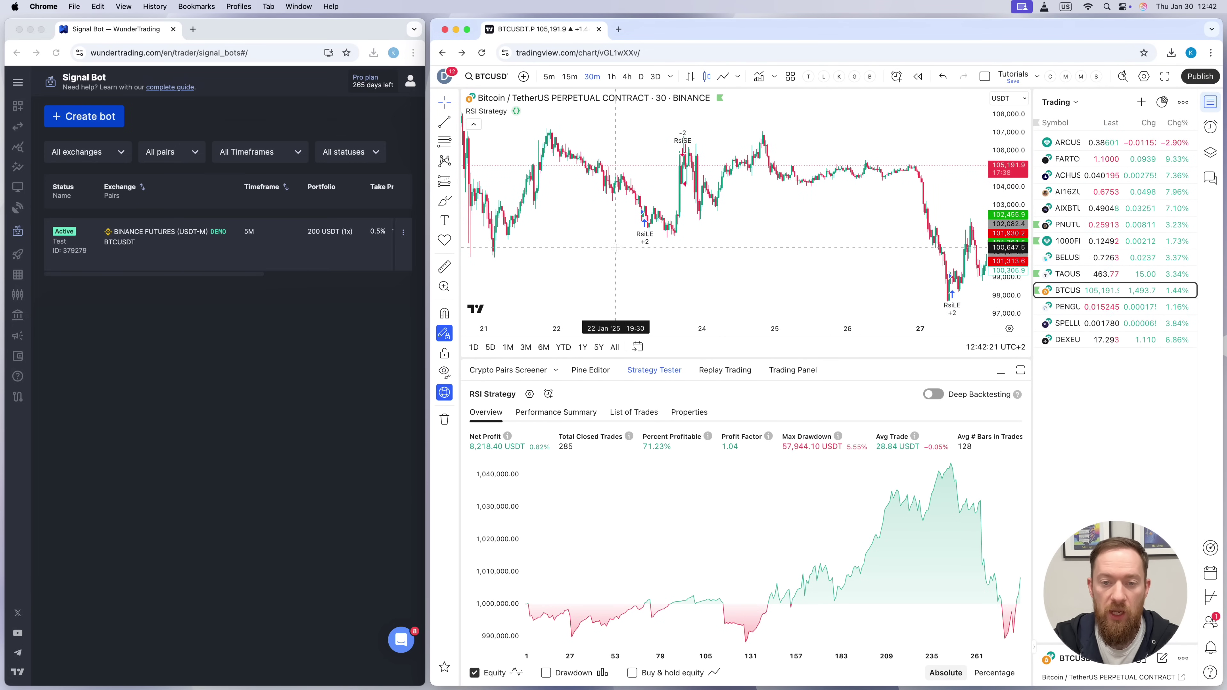
left_click_drag(559, 241, 664, 242)
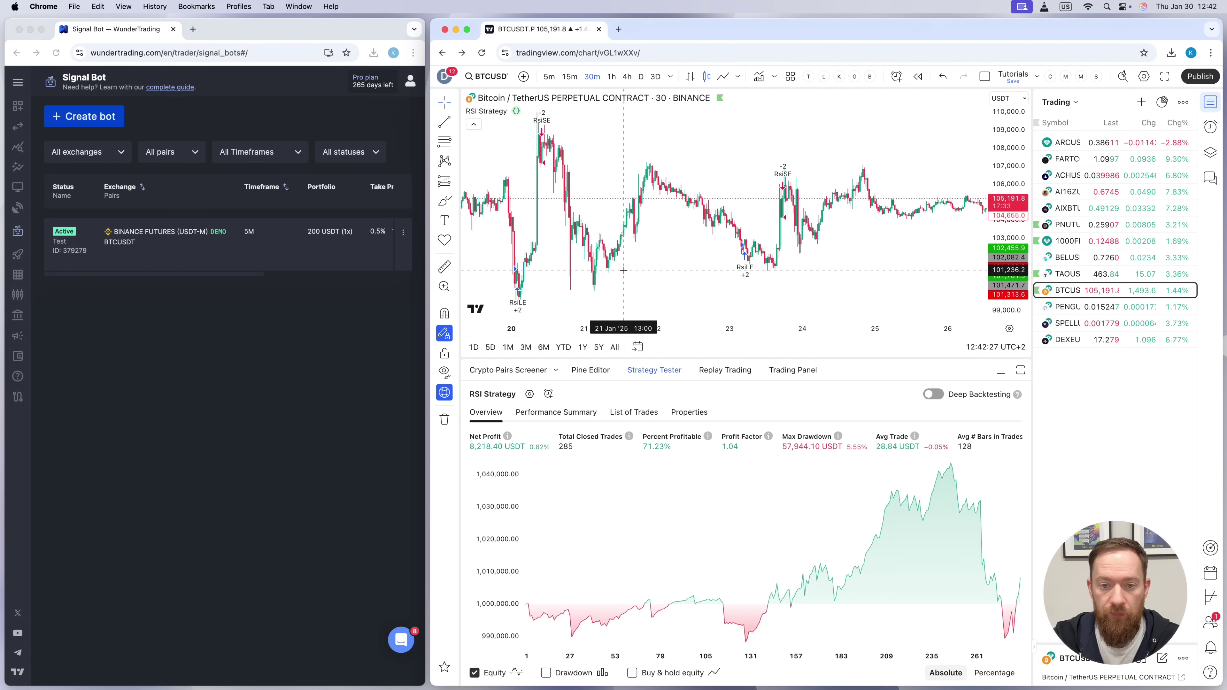
mouse_move(484, 113)
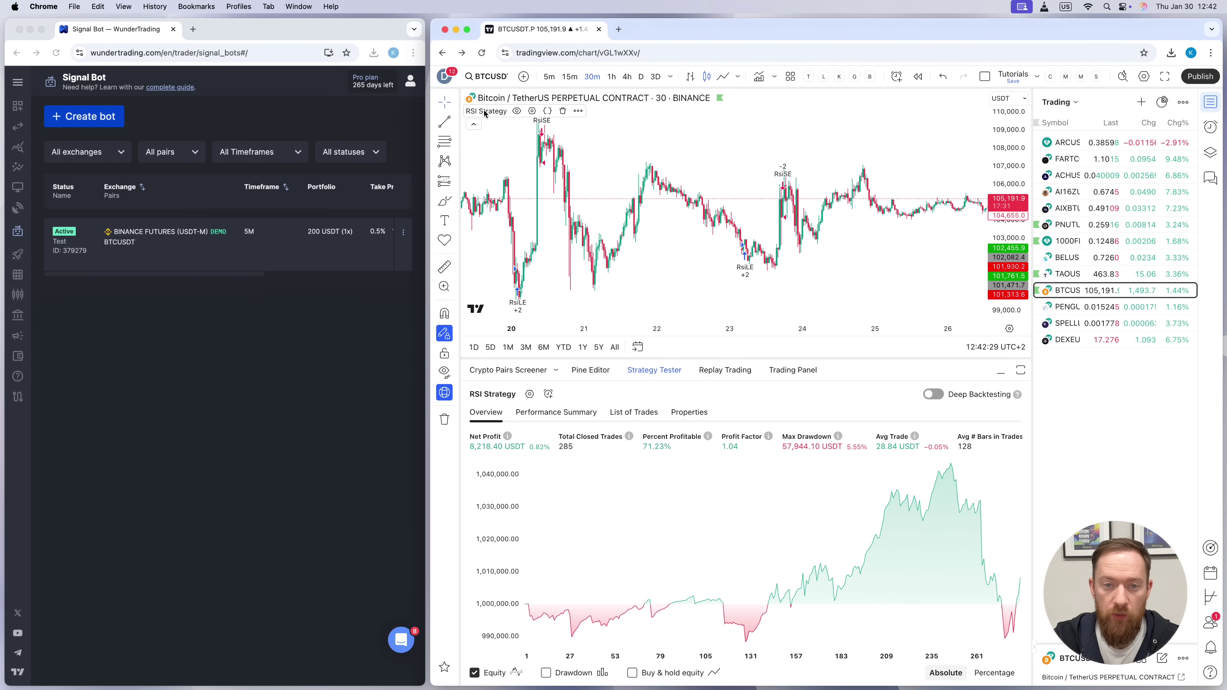
left_click(548, 112)
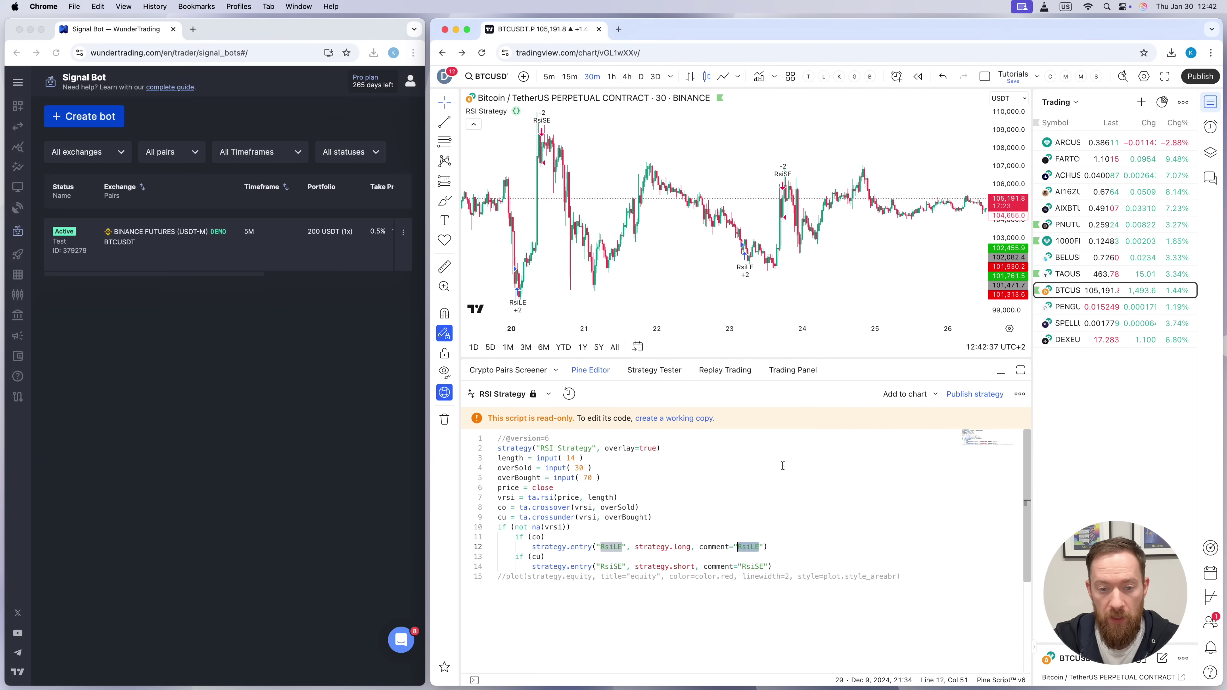
Review the script's crossover conditions and long strategy entry, and create an editable working copy of the read-only script
left_click(662, 518)
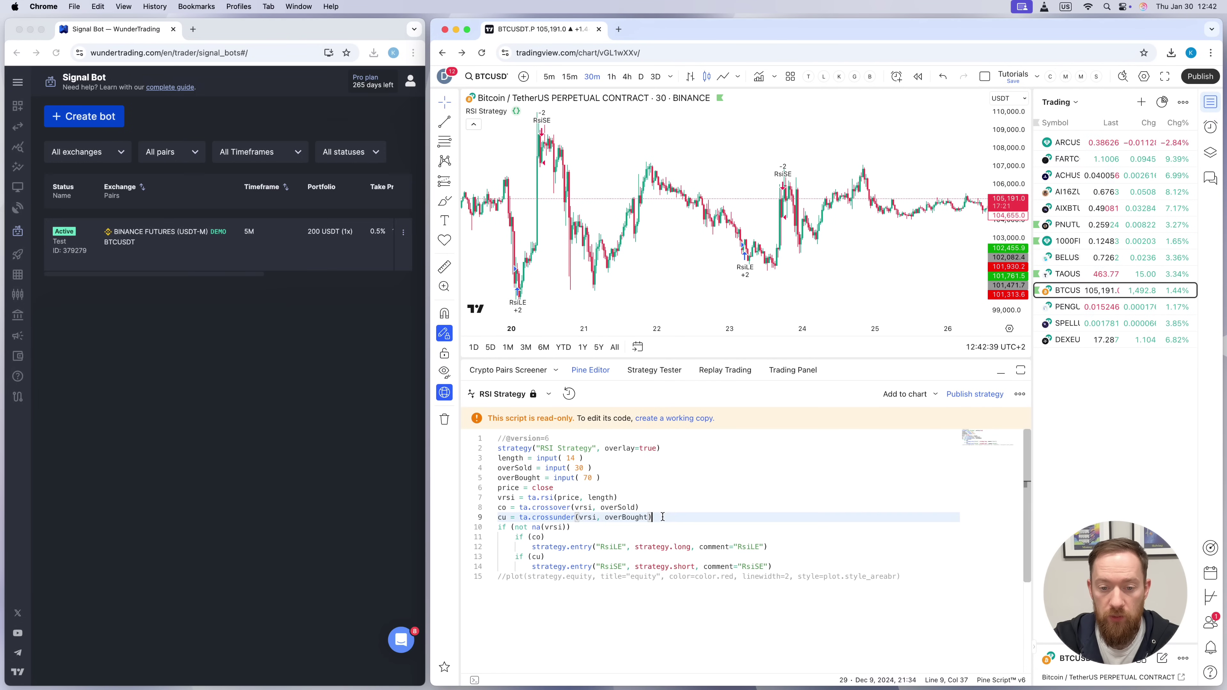
left_click_drag(663, 517, 496, 513)
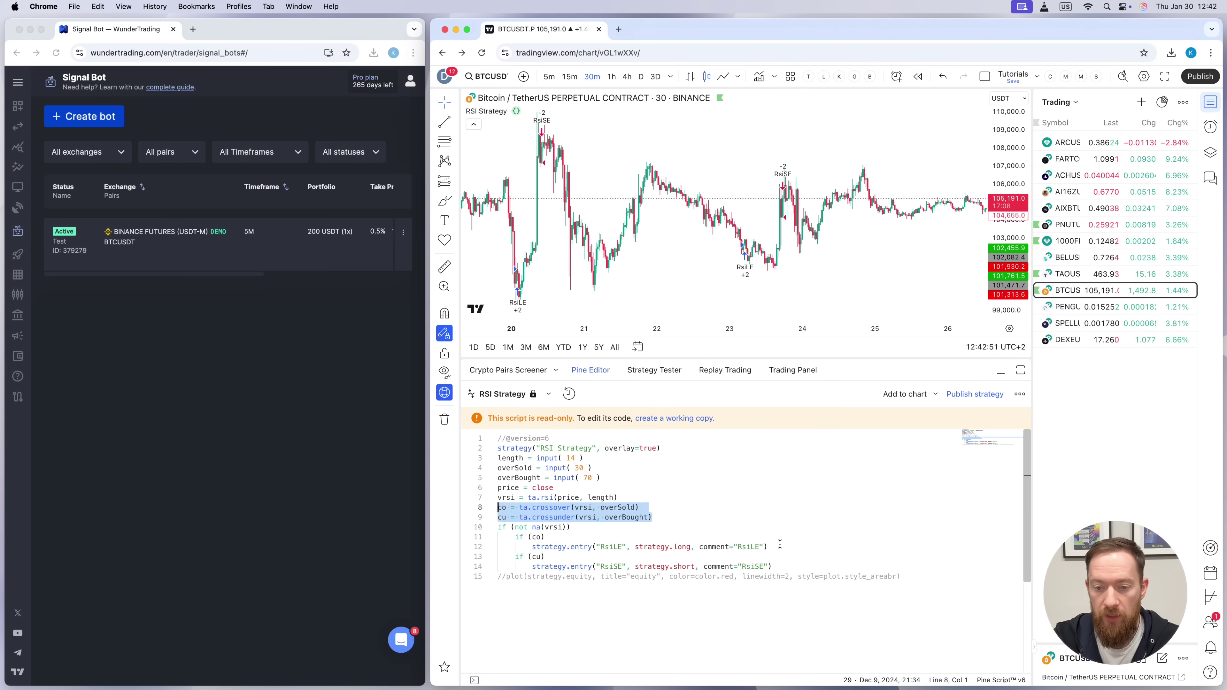
left_click_drag(779, 546, 532, 549)
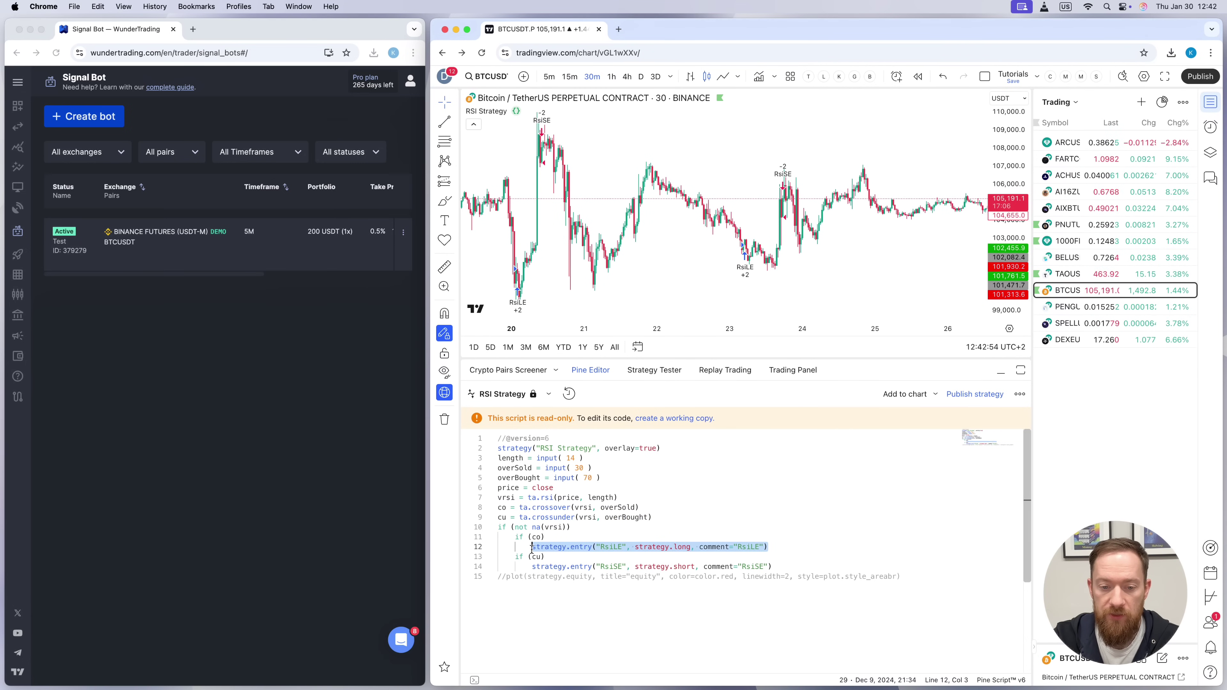
left_click(781, 546)
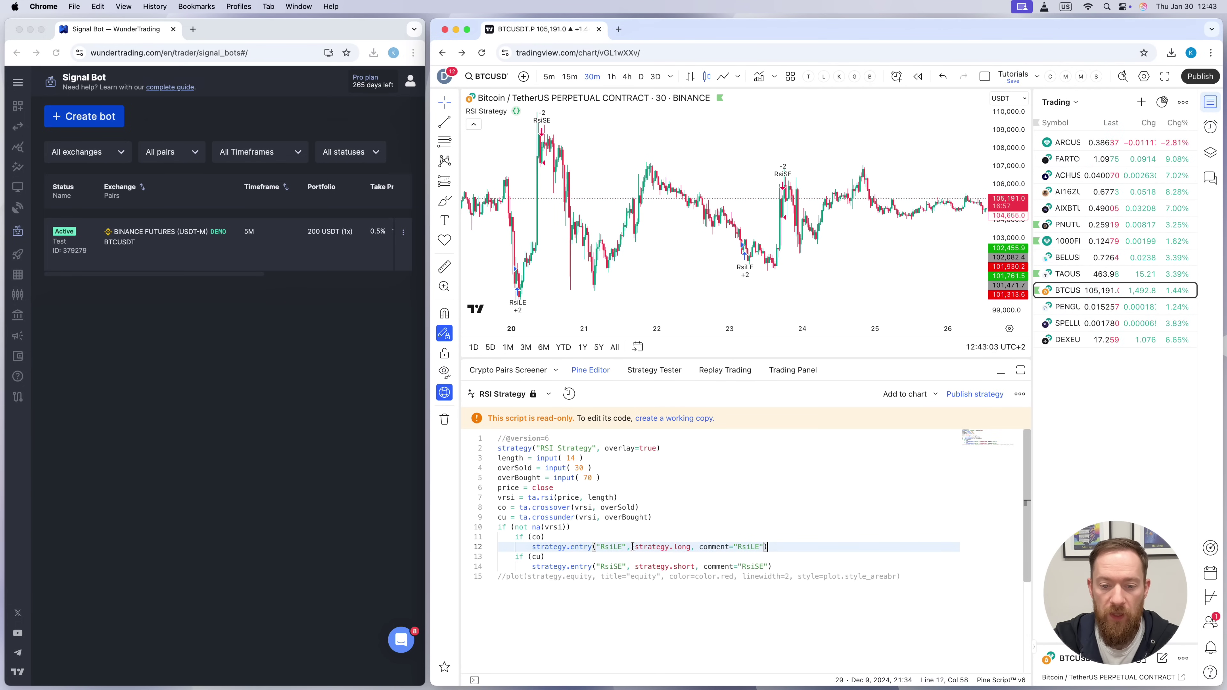
mouse_move(682, 545)
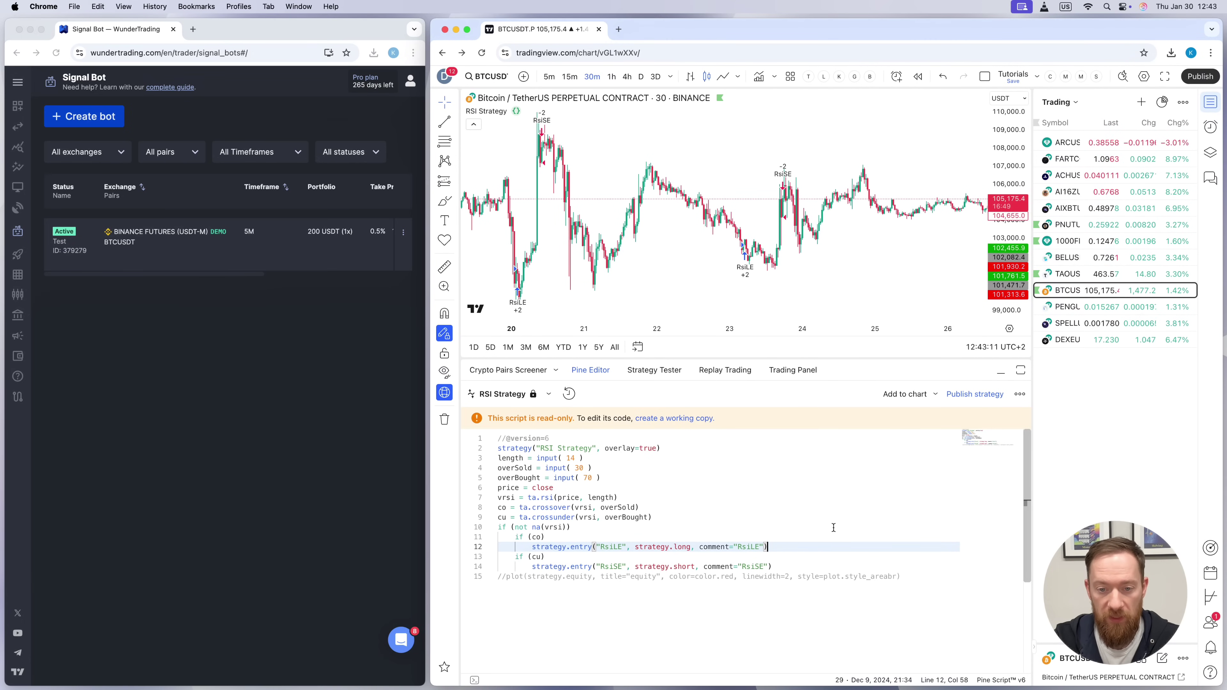
left_click(668, 419)
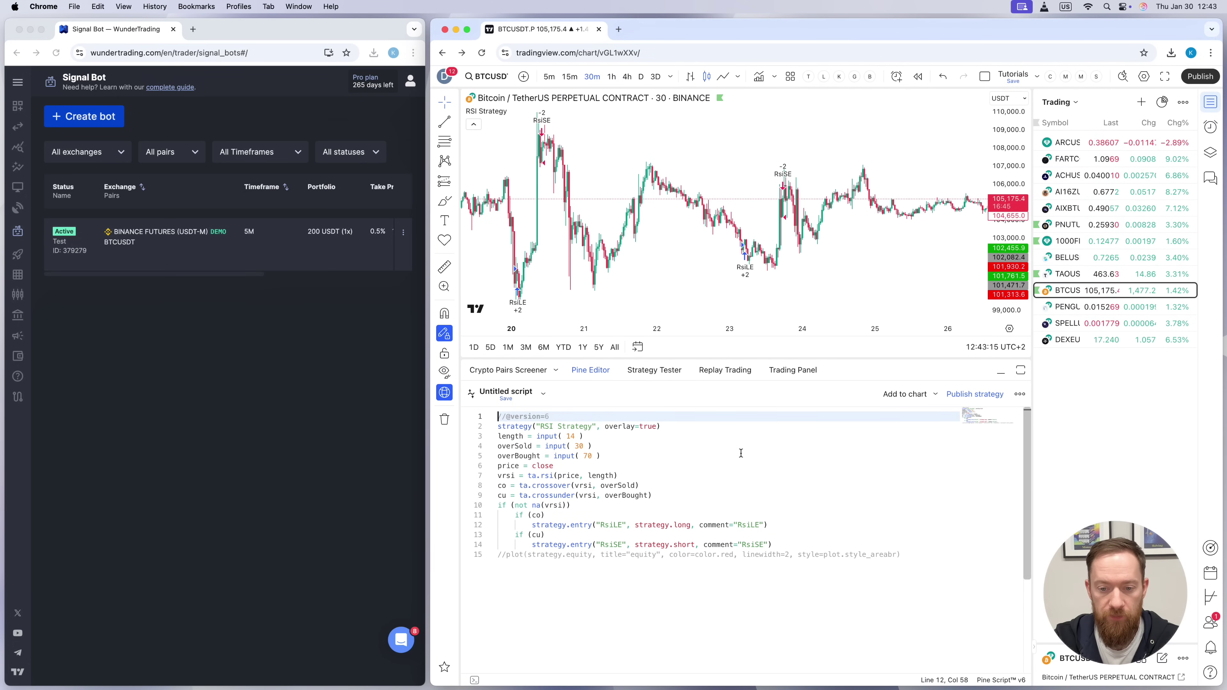
Copy the Enter Long alert code from the WunderTrading Test bot and replace the long entry's comment text in the script with it
left_click(402, 236)
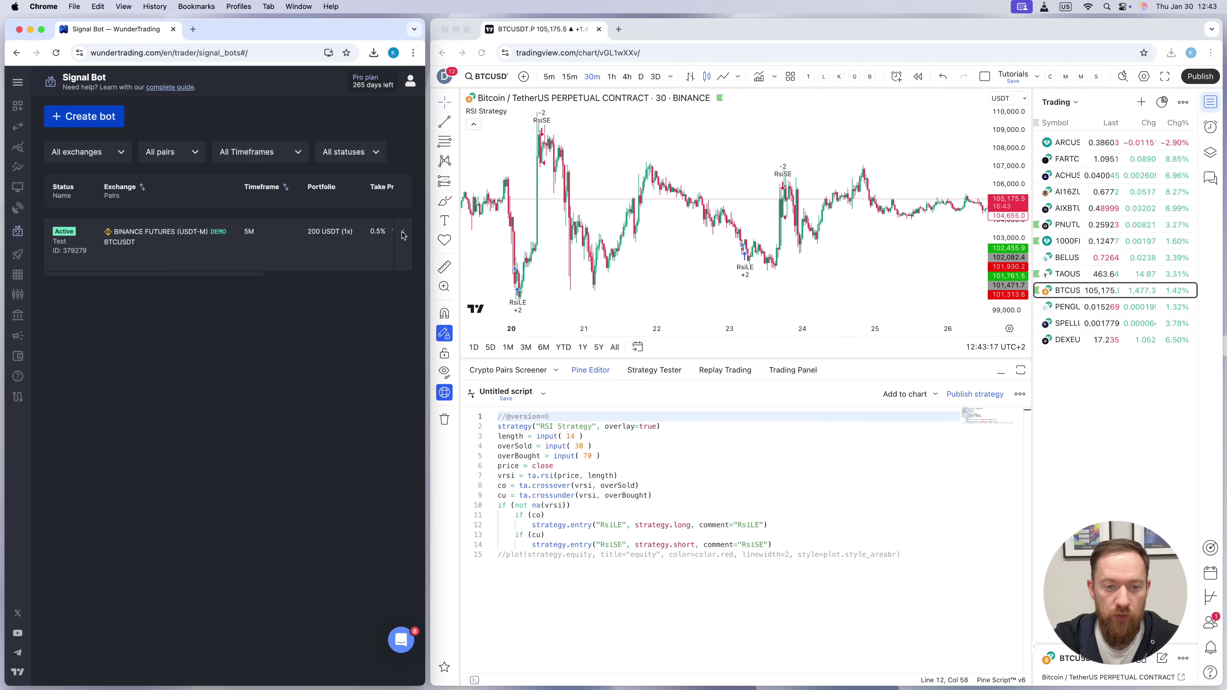
left_click(403, 236)
left_click(341, 262)
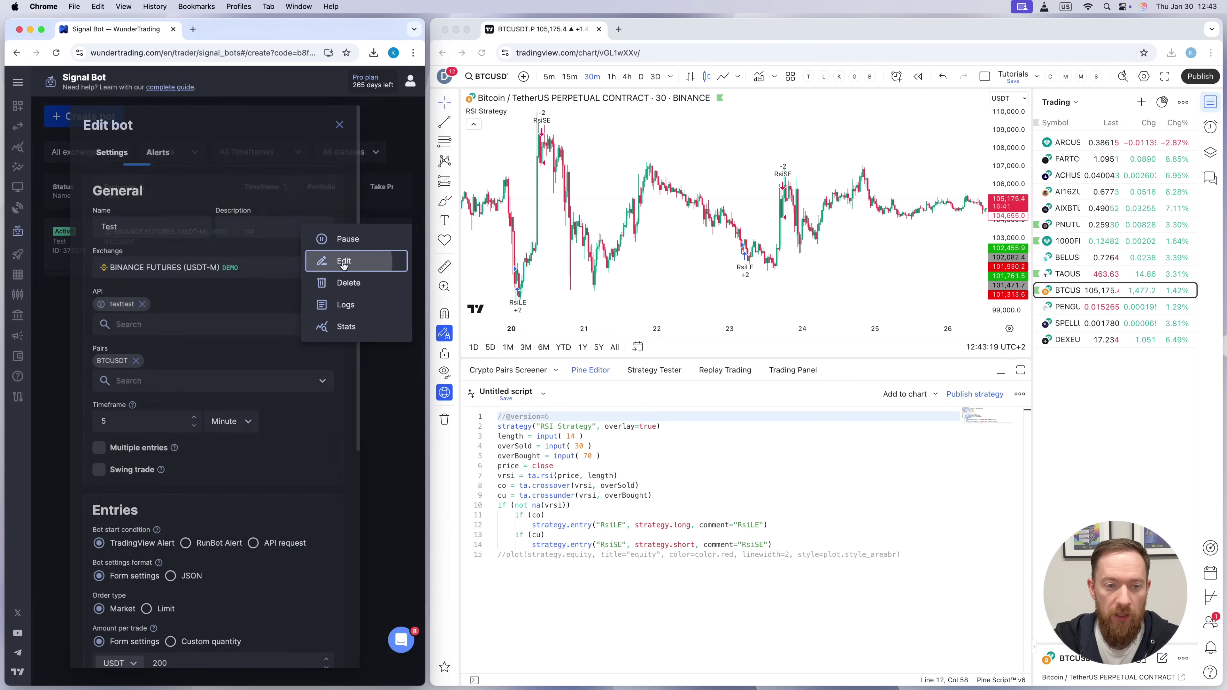
left_click(158, 154)
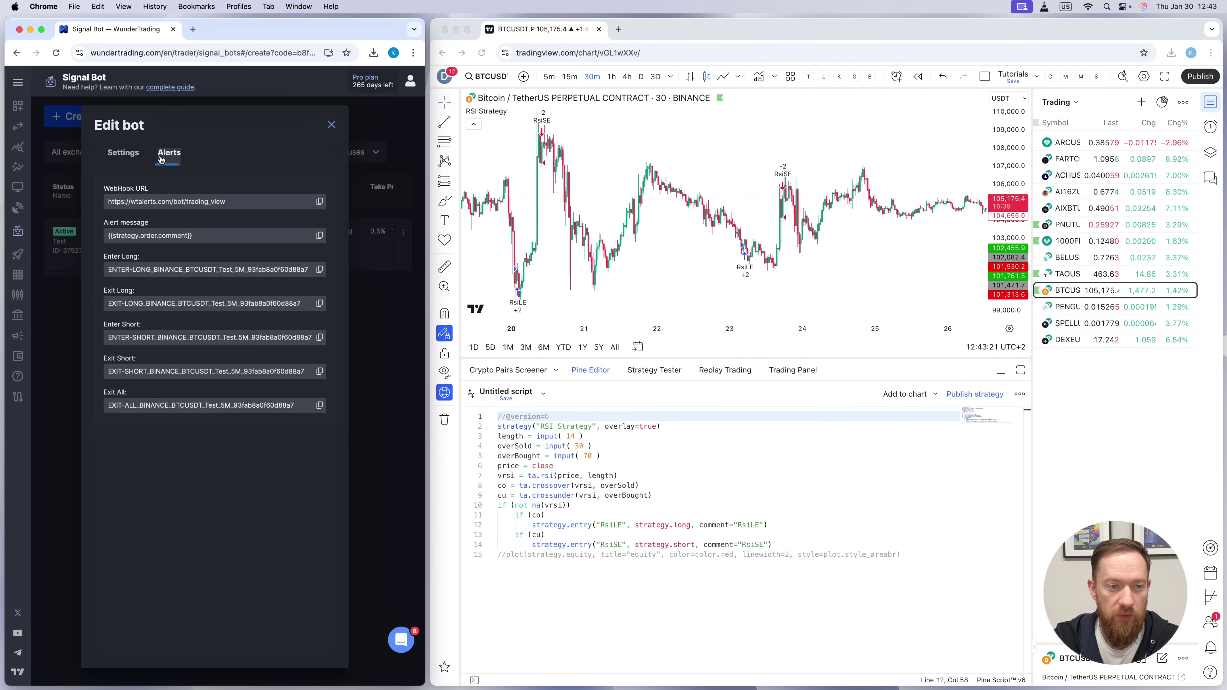
left_click(319, 270)
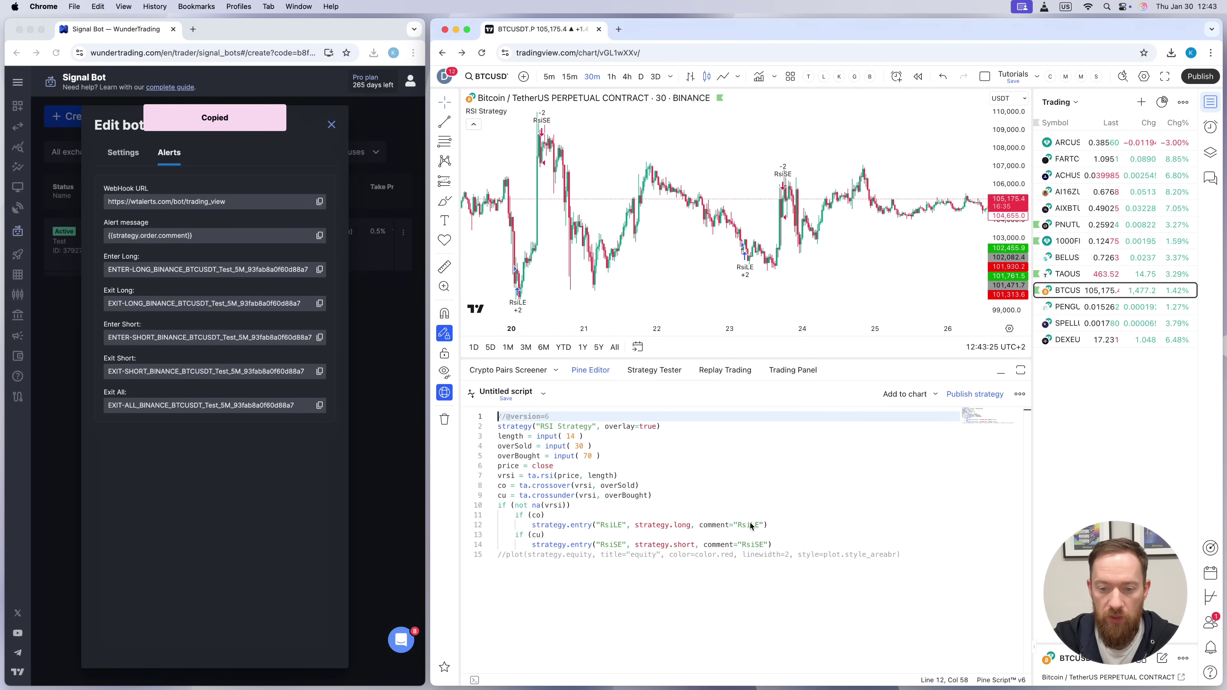
left_click(732, 521)
double_click(743, 523)
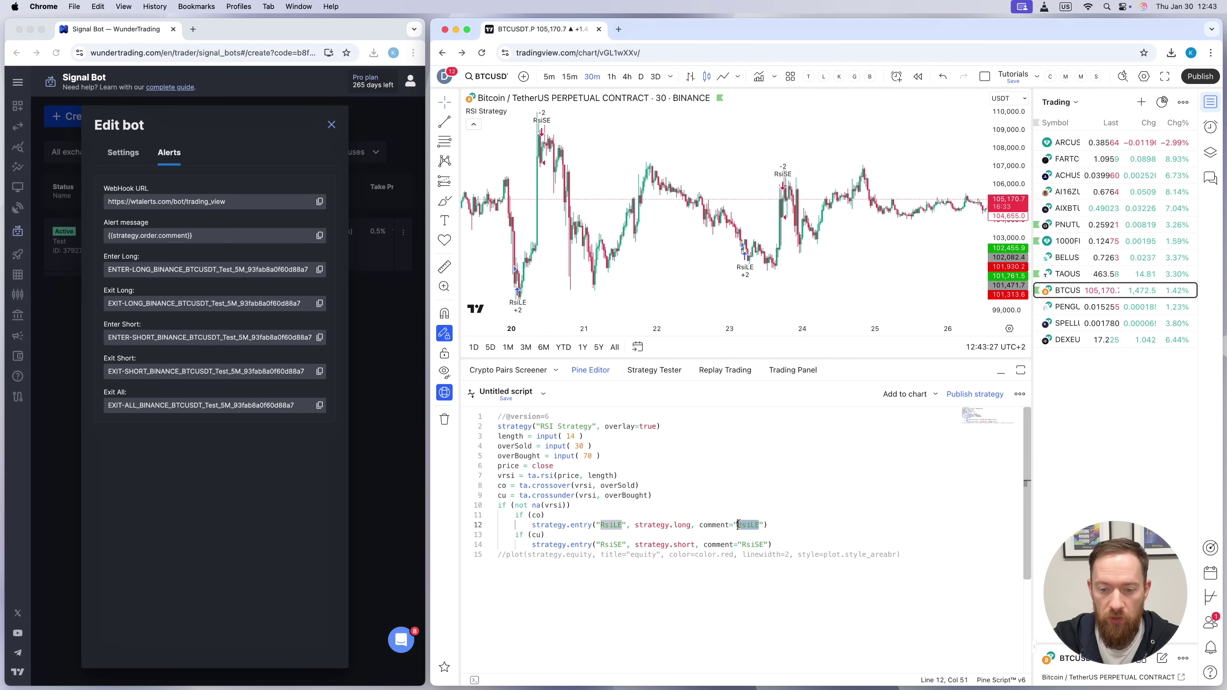
key("super+v")
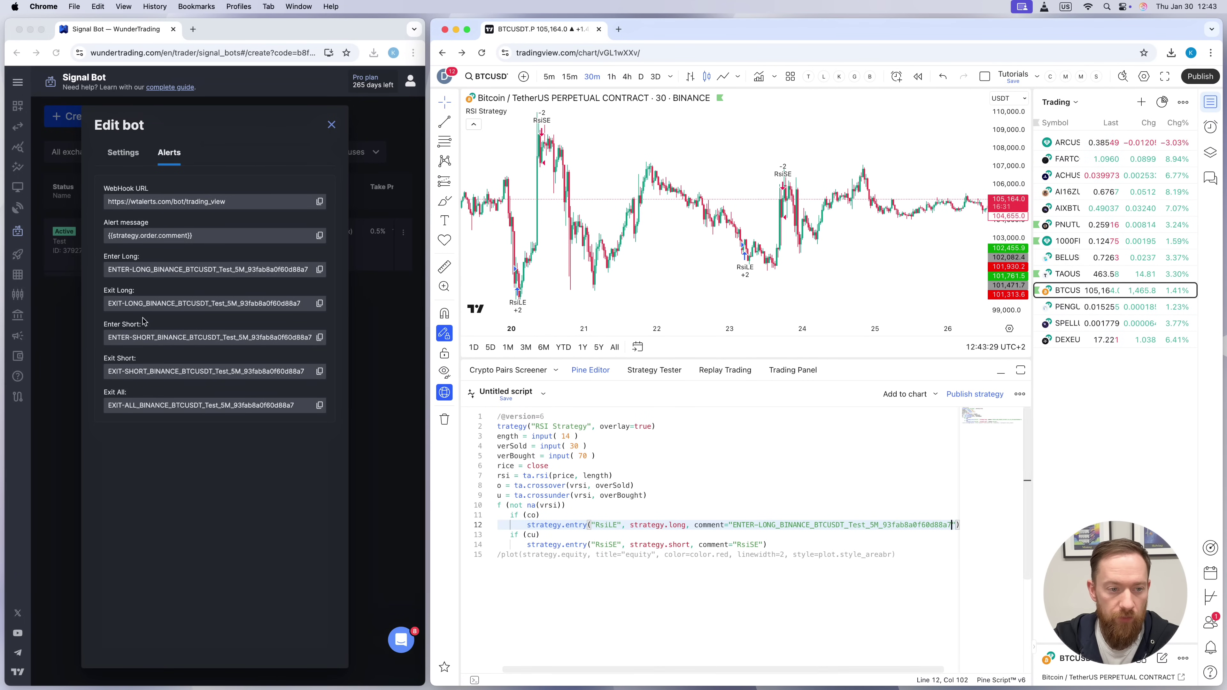
Copy the bot's Enter Short alert code and replace the short entry's comment text in the script with it
left_click(319, 340)
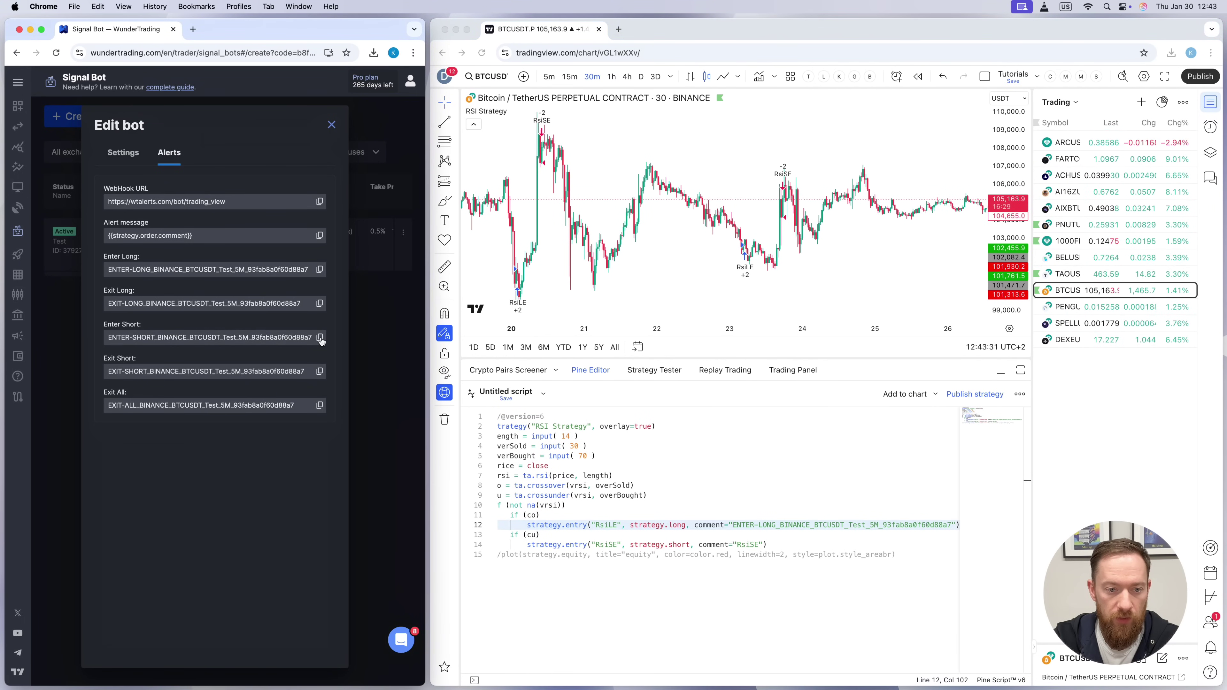
left_click(320, 340)
left_click_drag(760, 545, 740, 546)
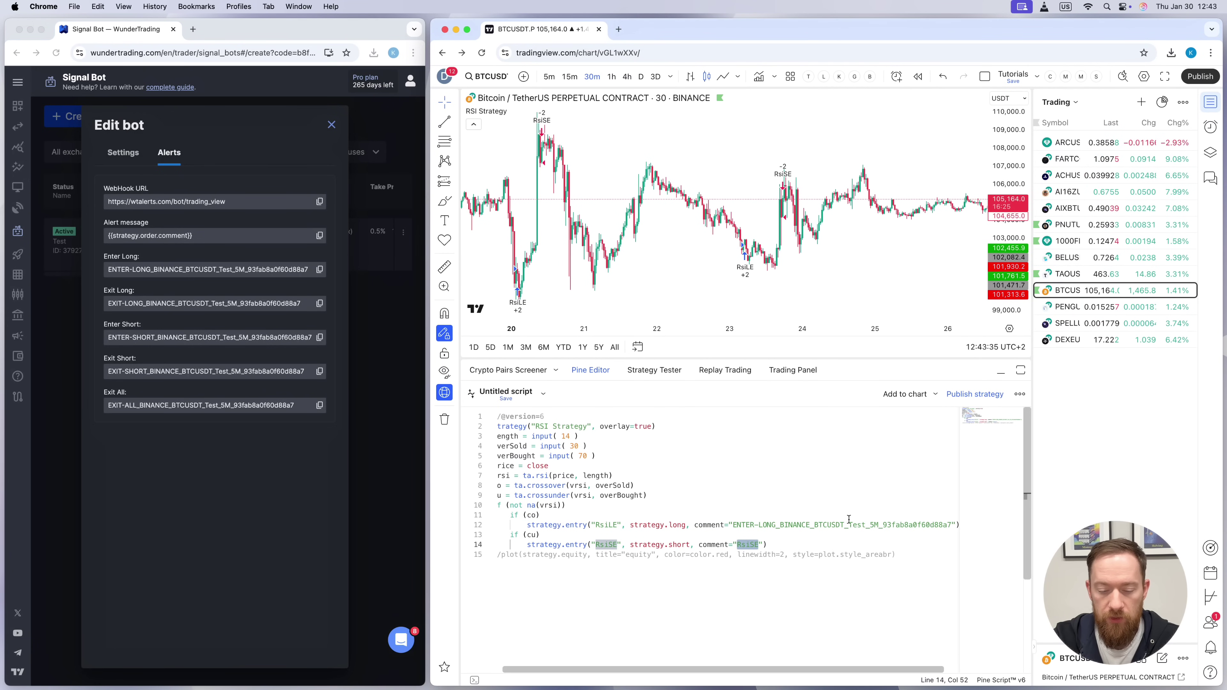
key("super+v")
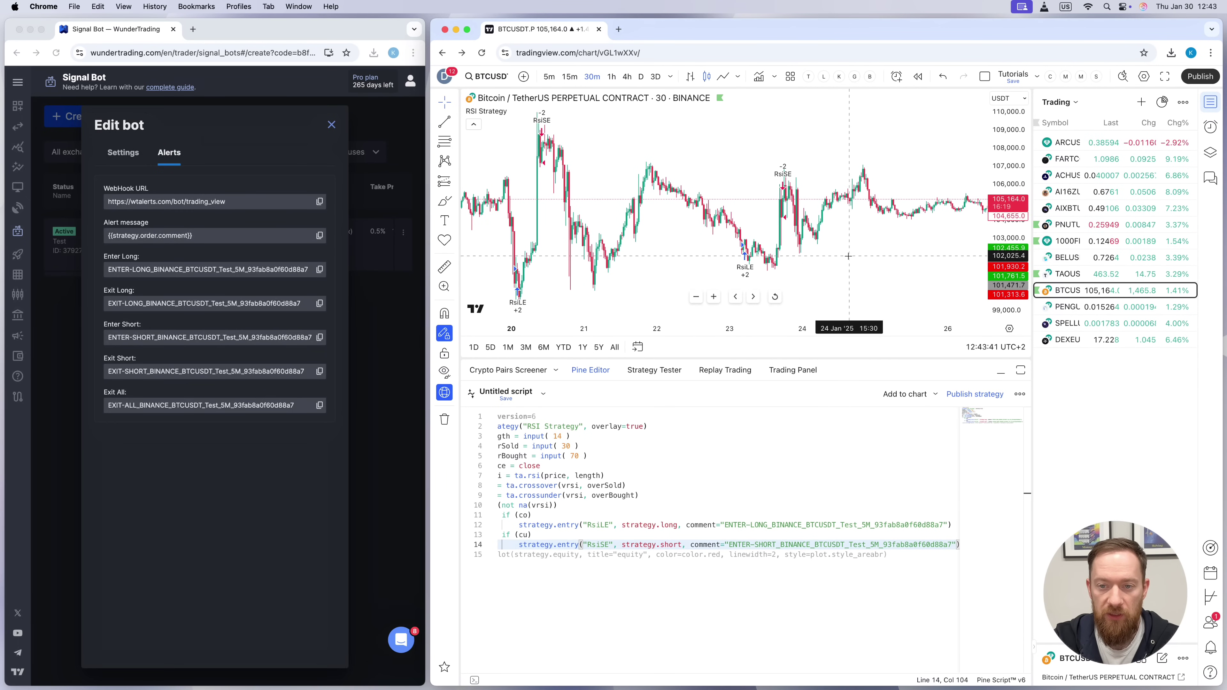
Add the edited RSI Strategy script to the chart and inspect its alert-code labels on the earlier long and short entries
left_click_drag(848, 256, 742, 261)
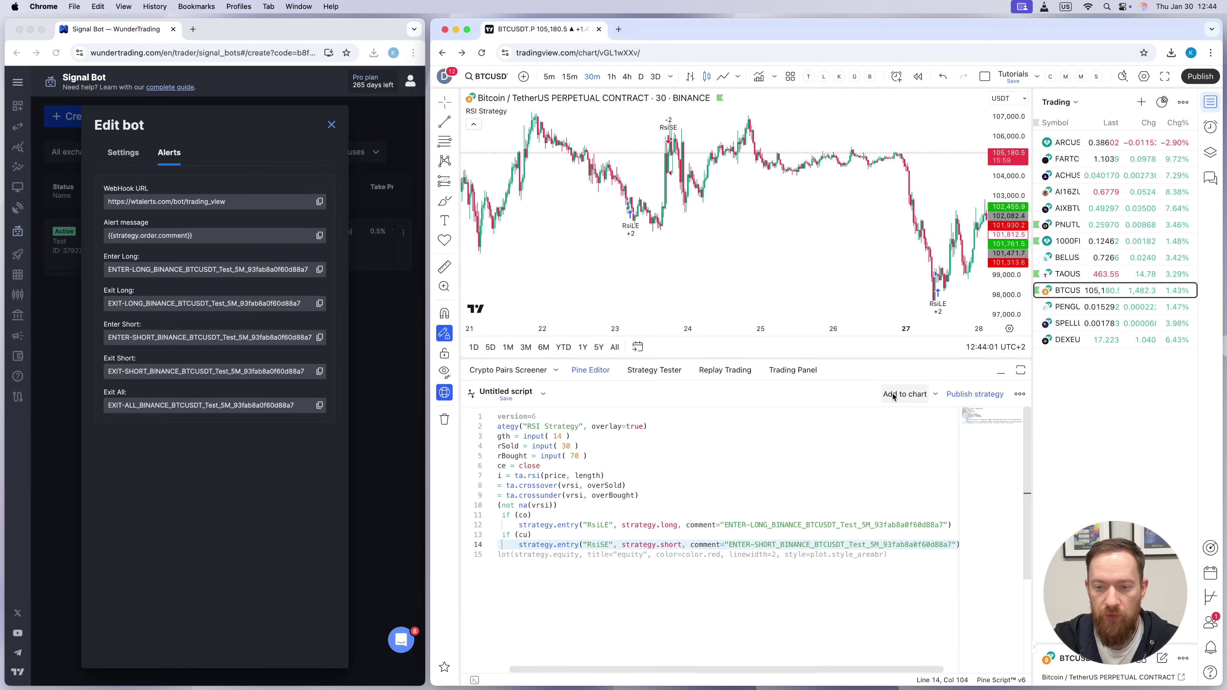
left_click(904, 394)
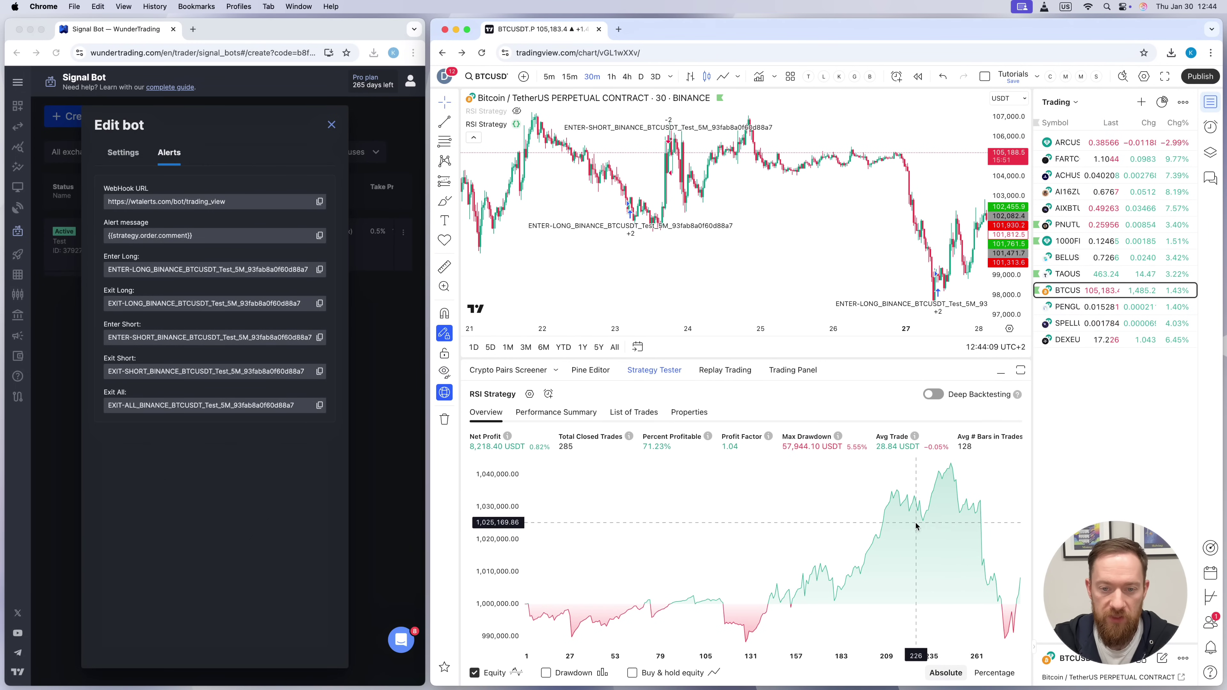
left_click(662, 370)
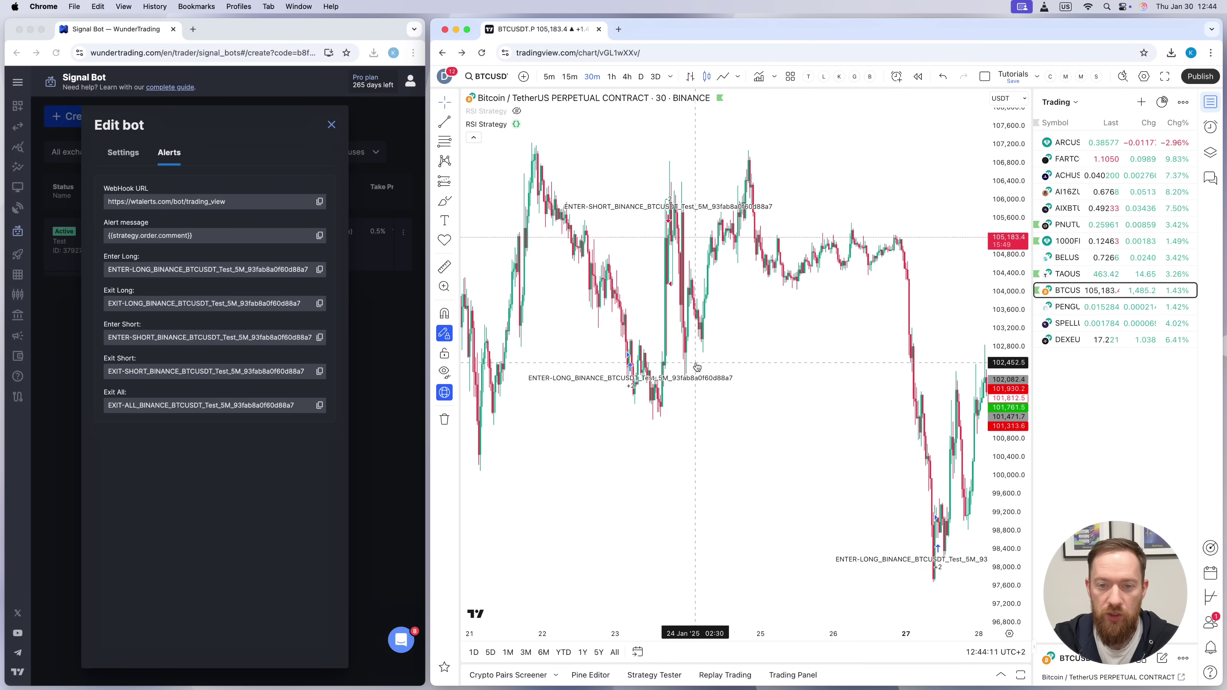
left_click_drag(545, 392, 691, 396)
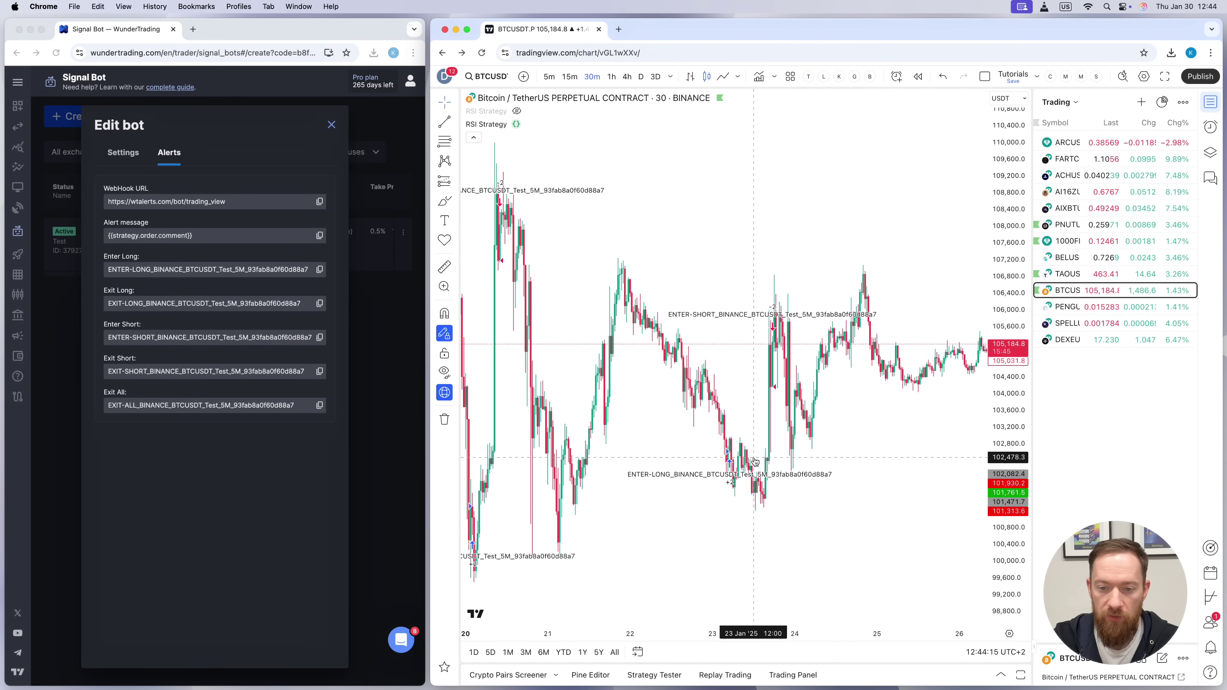
left_click_drag(670, 446, 706, 446)
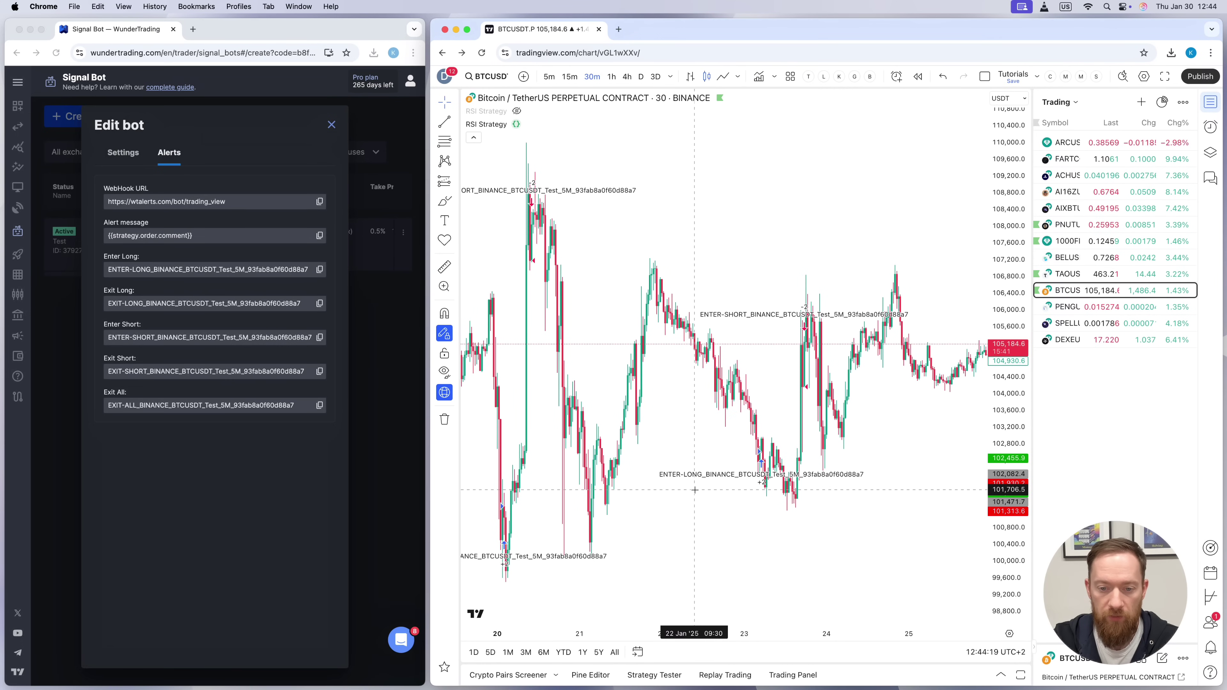
left_click_drag(666, 428, 787, 427)
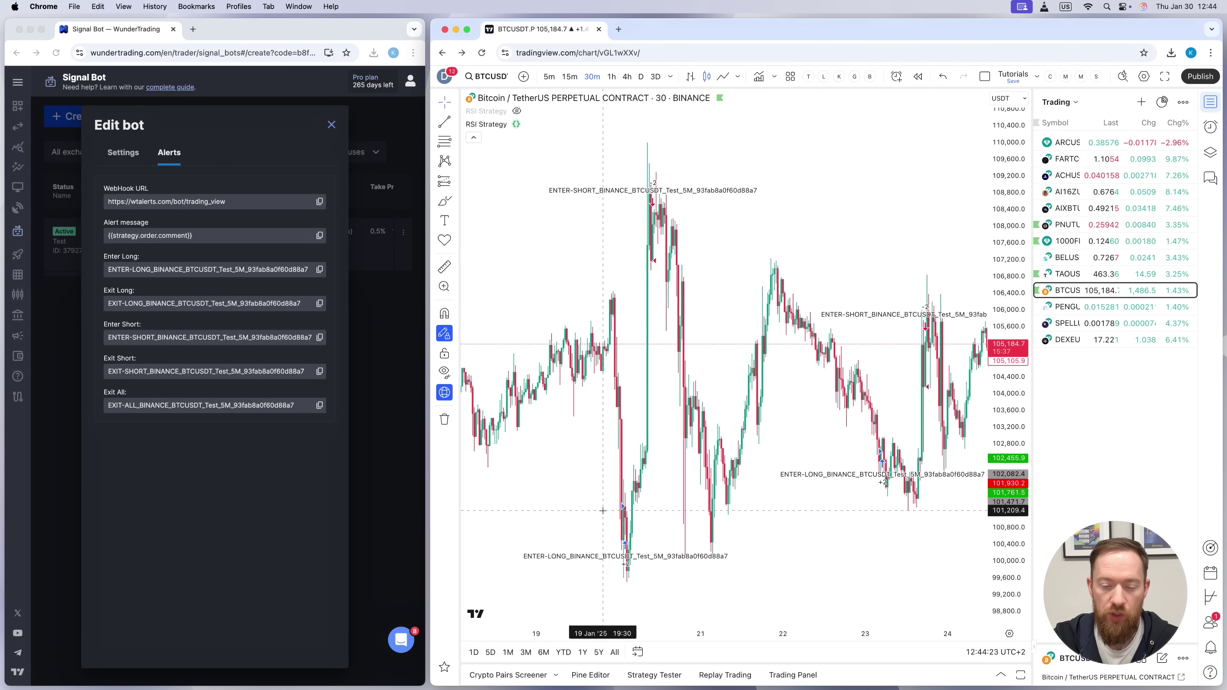
left_click_drag(565, 507, 610, 501)
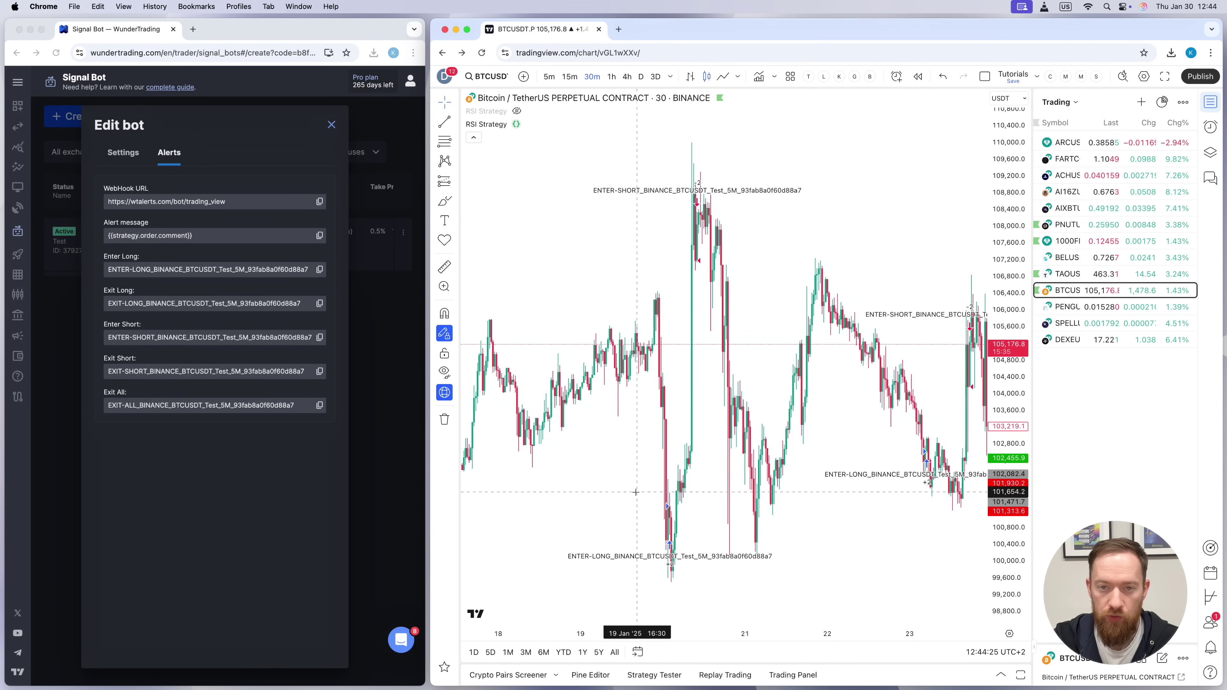
scroll(732, 432, "up", 2)
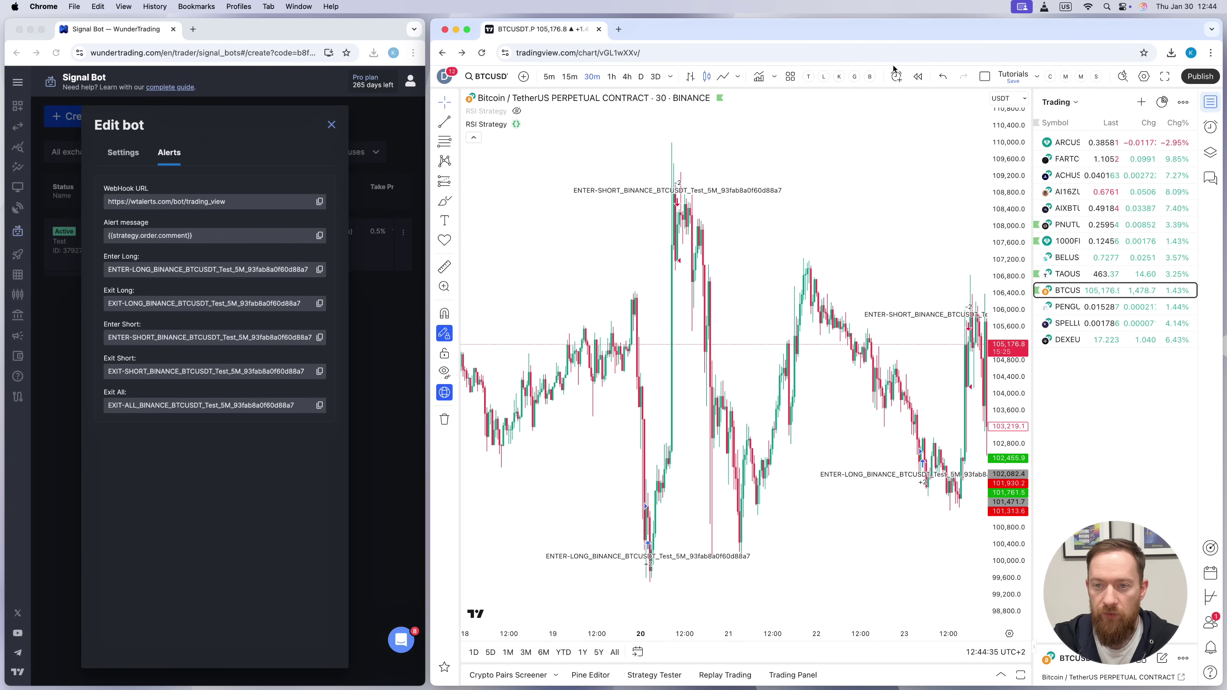
Start a new alert on BTCUSDT.P with the edited RSI Strategy (14, 30, 70), version v0.46, as its condition
left_click(896, 77)
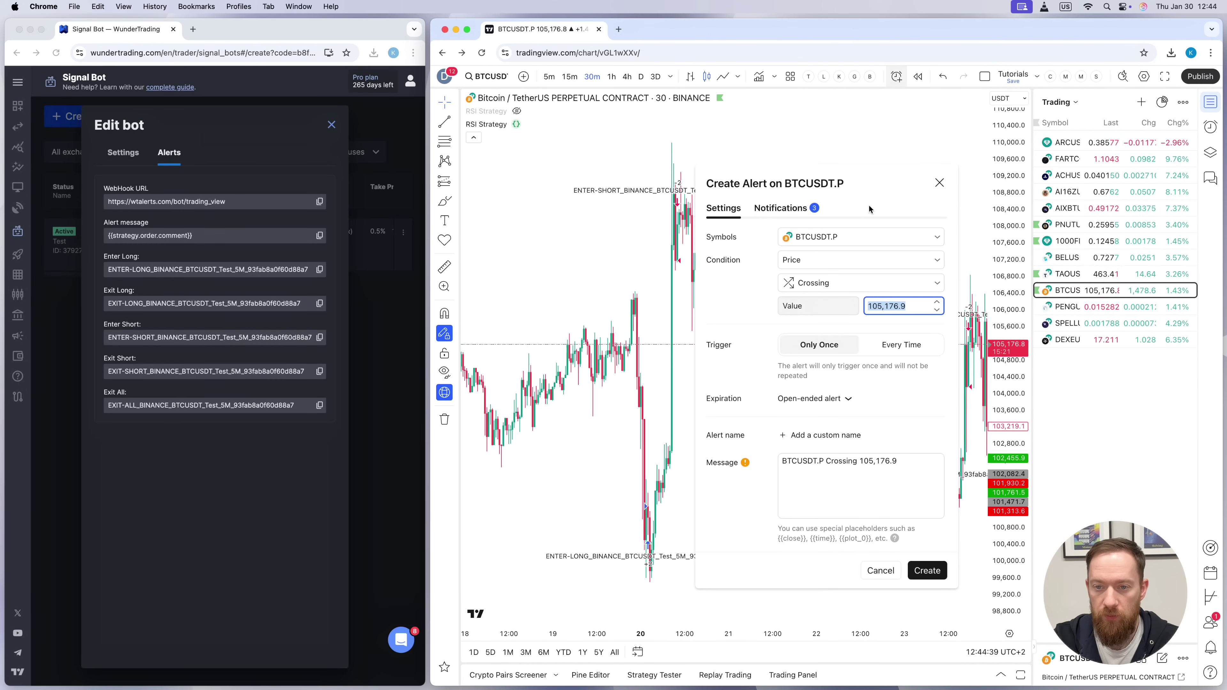
left_click(839, 260)
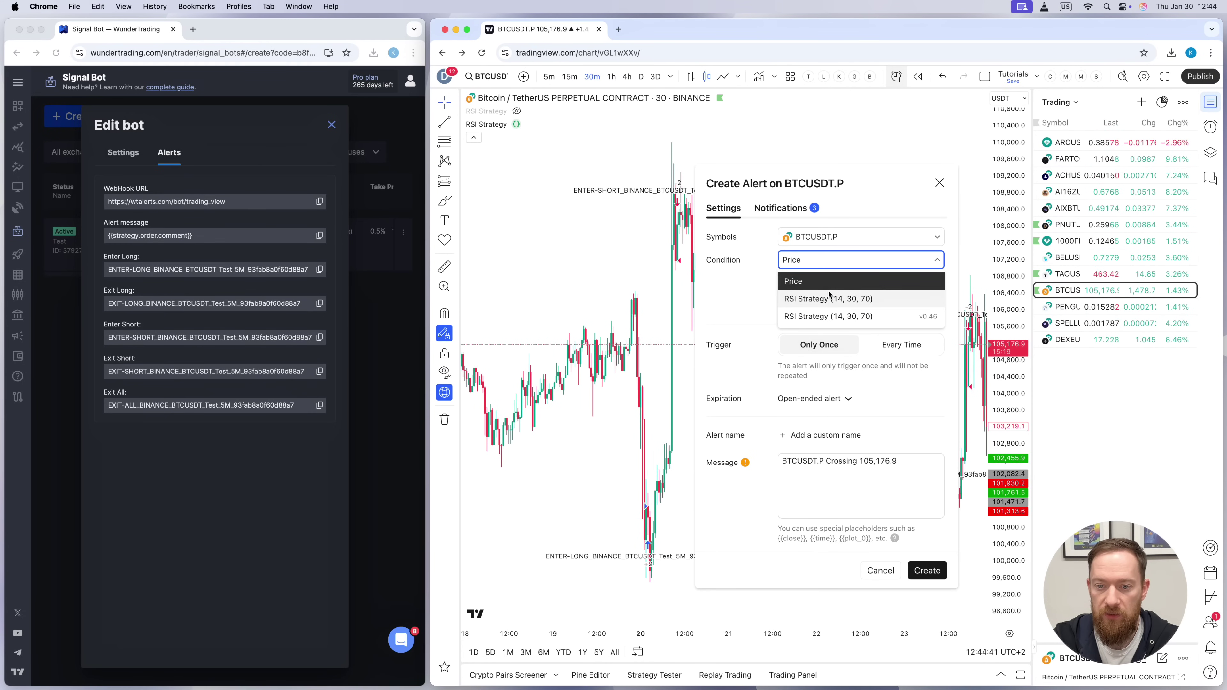
left_click(832, 317)
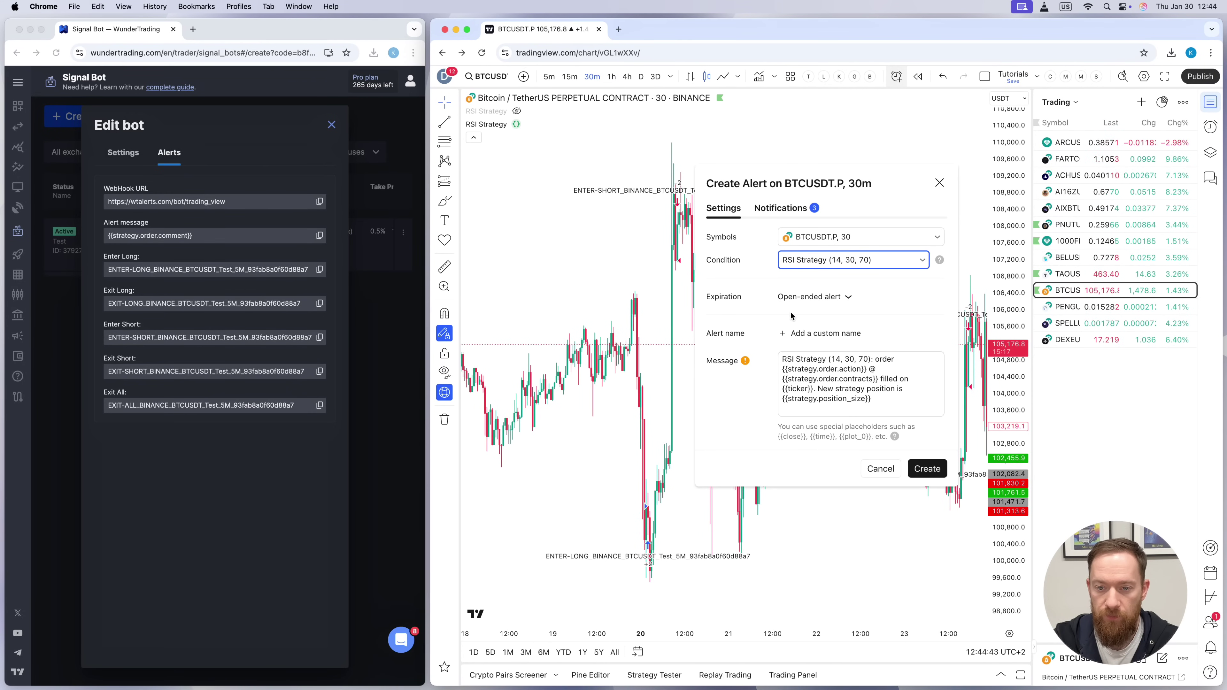
left_click(761, 300)
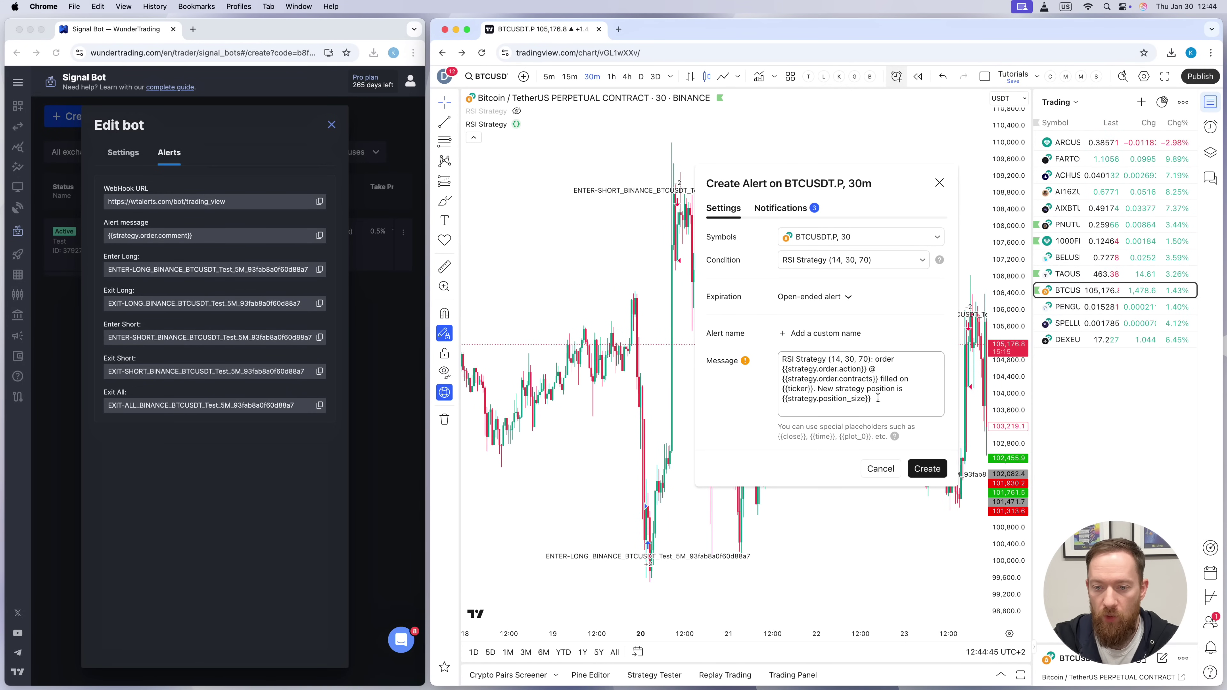
Replace the default alert message with the bot's {{strategy.order.comment}} placeholder copied from WunderTrading
left_click_drag(880, 401, 779, 364)
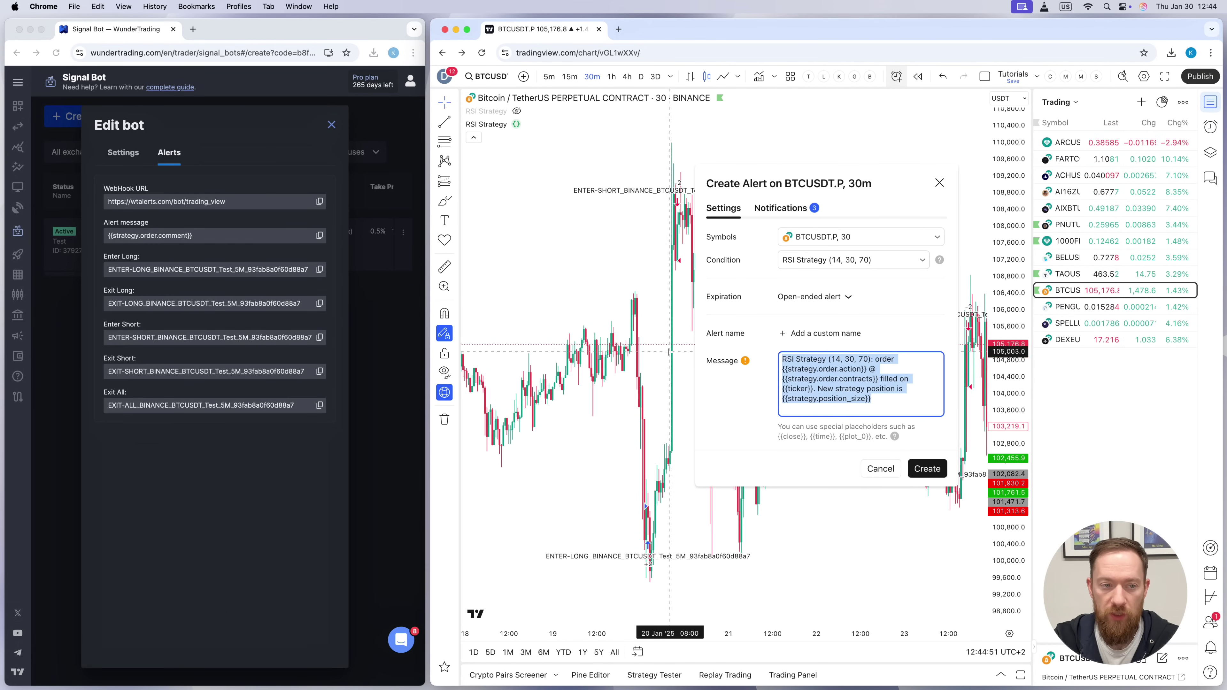
left_click(321, 241)
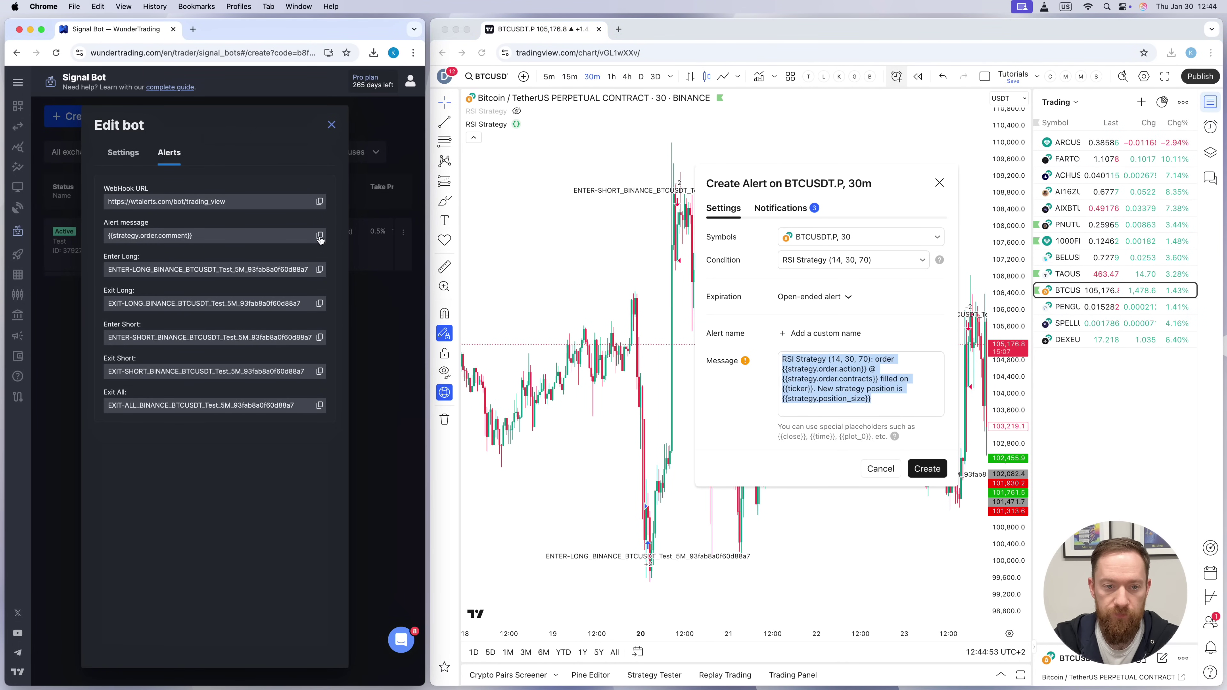
left_click(320, 237)
left_click(887, 392)
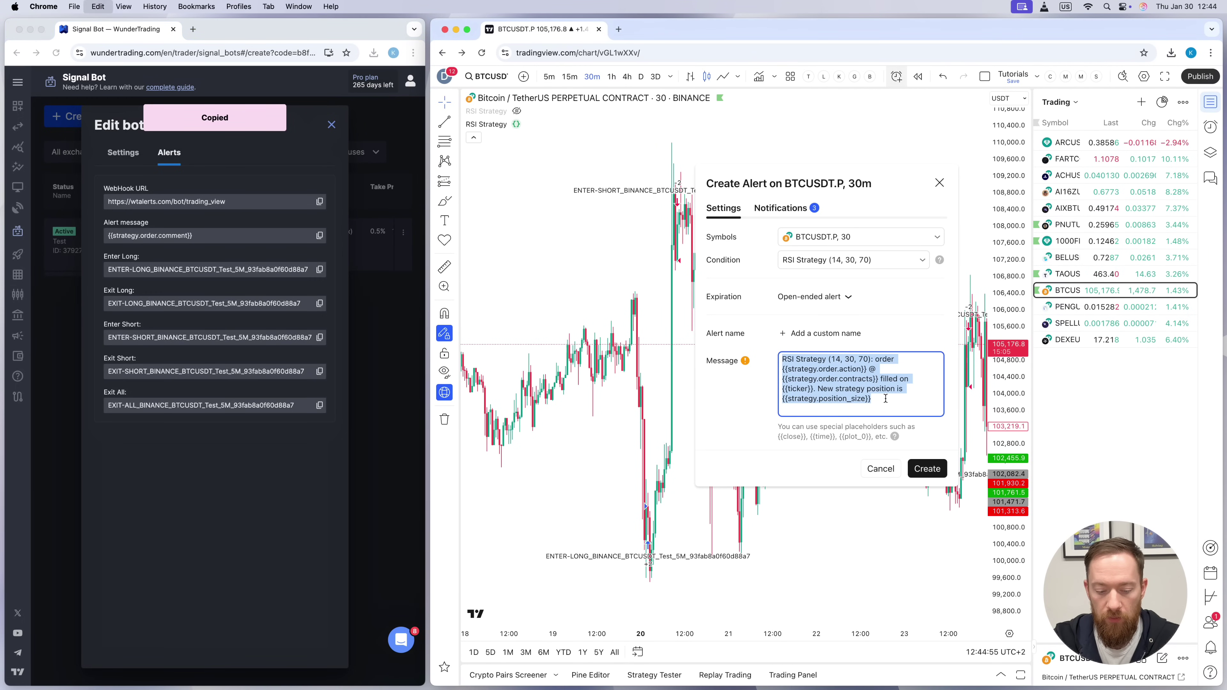
key("super+v")
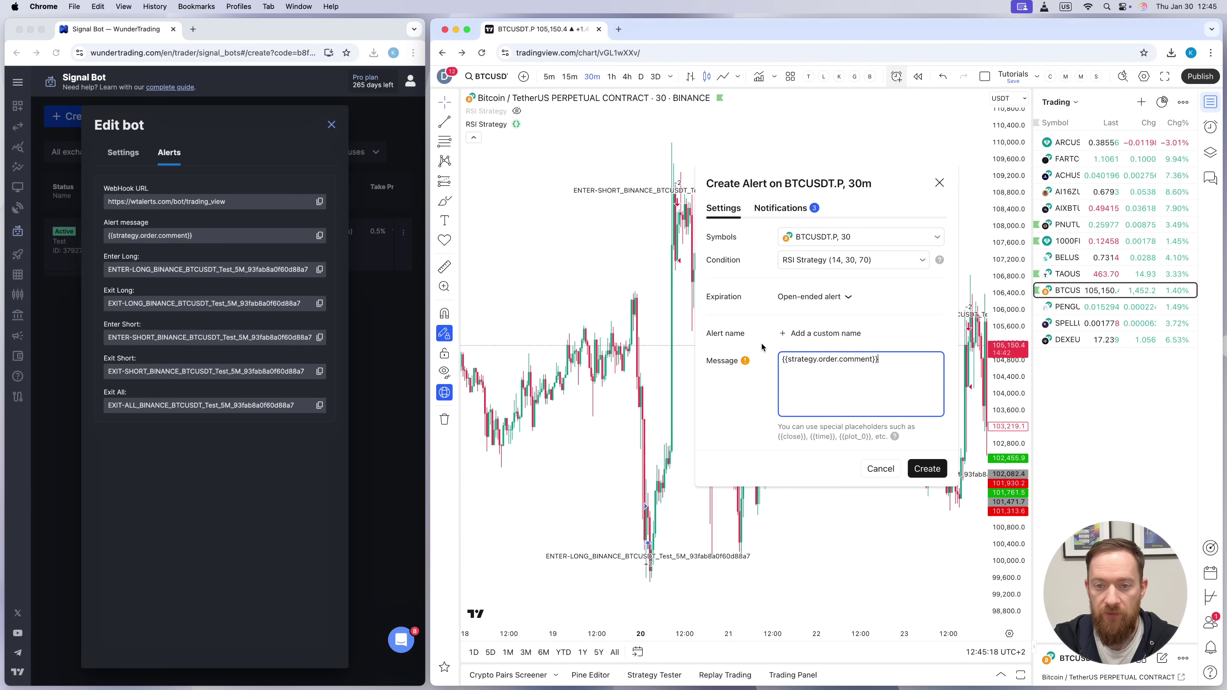
Check the webhook URL in the strategy alert's notification settings and create the alert
left_click(776, 209)
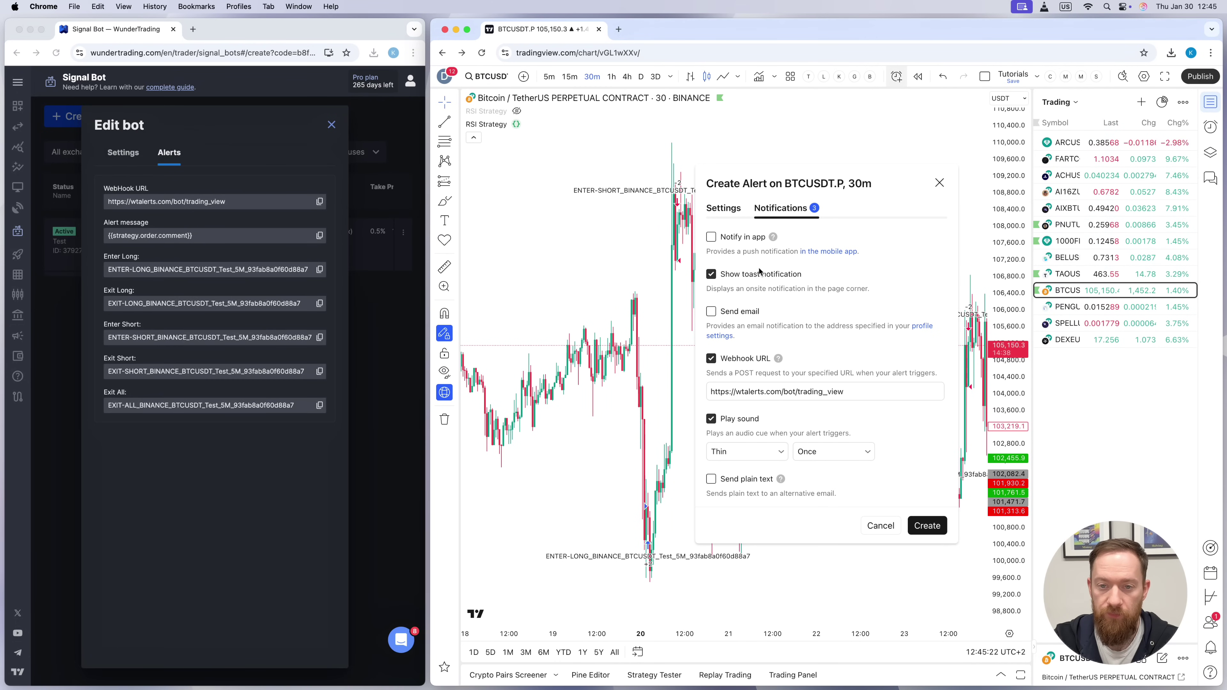
left_click(724, 210)
left_click(927, 467)
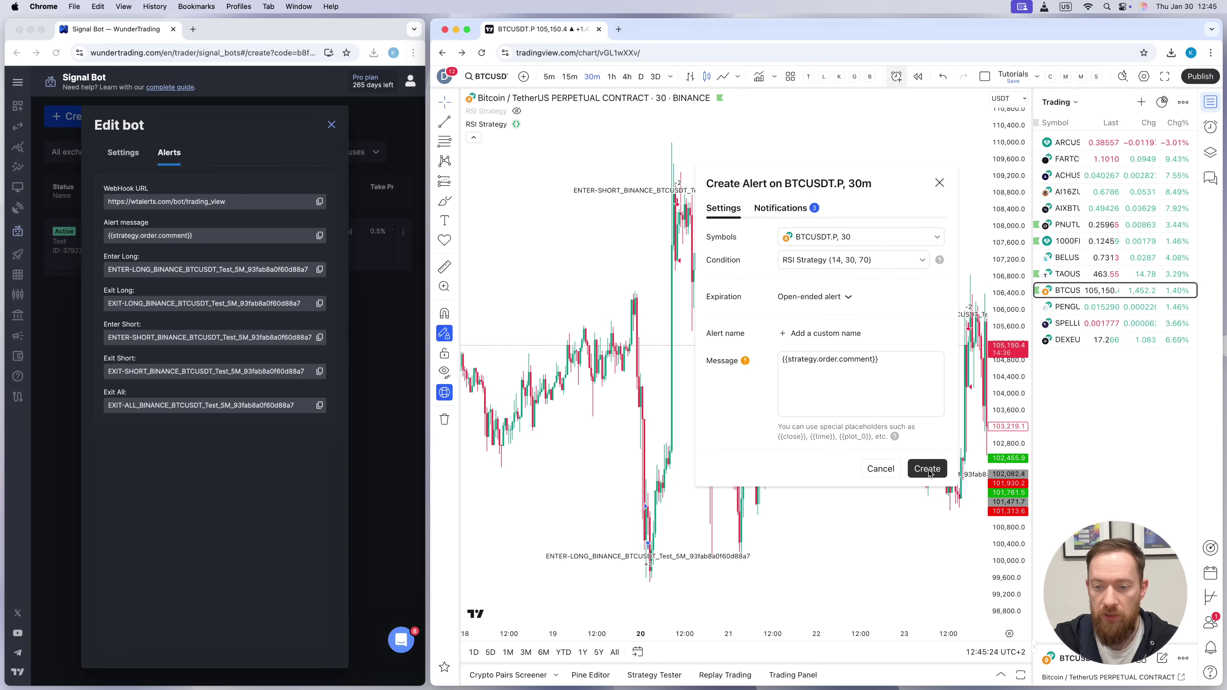
Look over the strategy's entries on the chart and check the edited RSI Strategy's length, oversold and overbought inputs
scroll(867, 448, "up", 1)
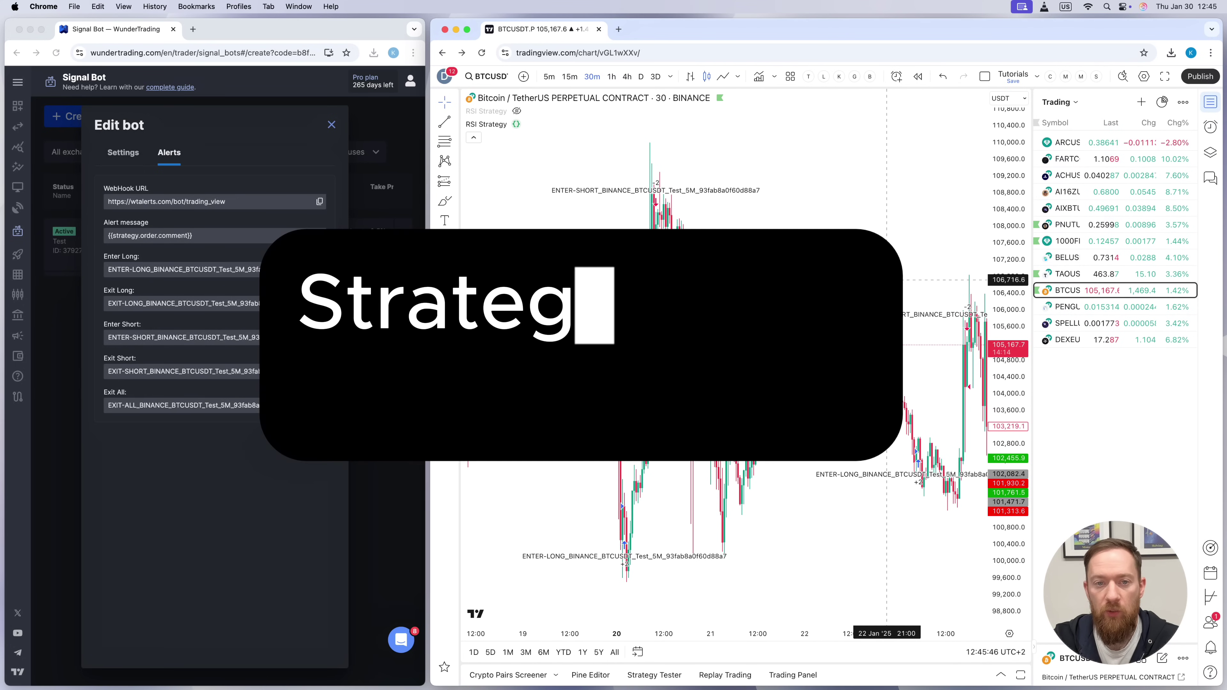
left_click_drag(887, 280, 674, 258)
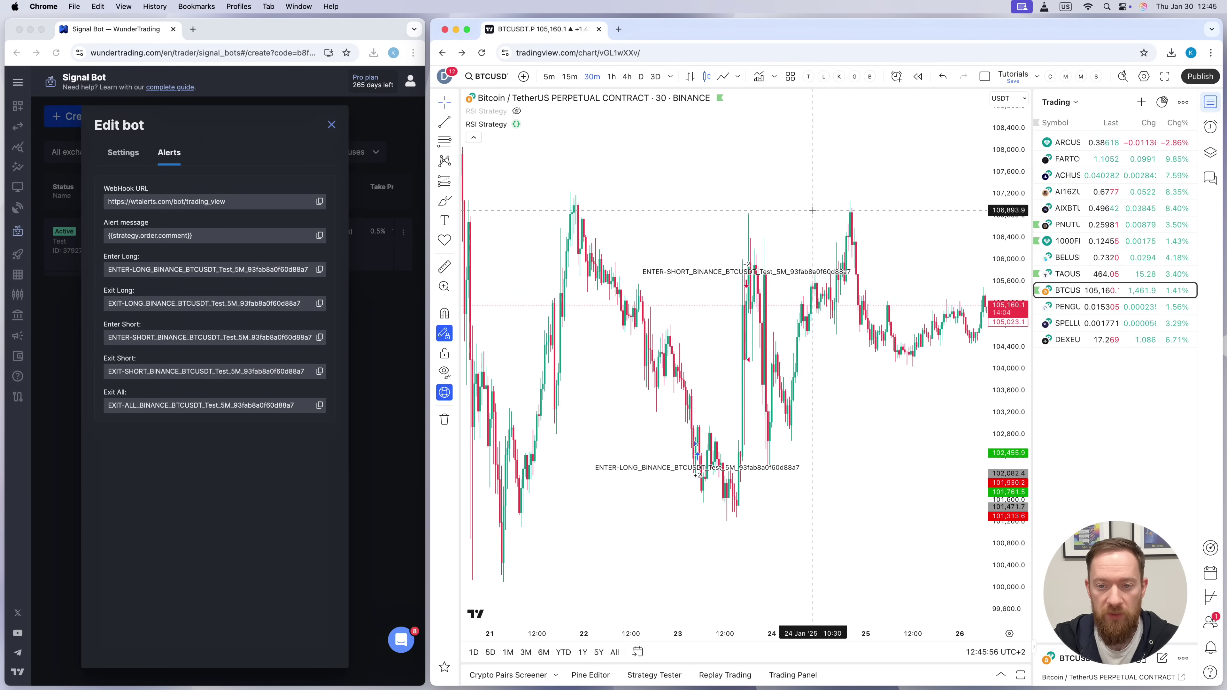
scroll(611, 257, "up", 2)
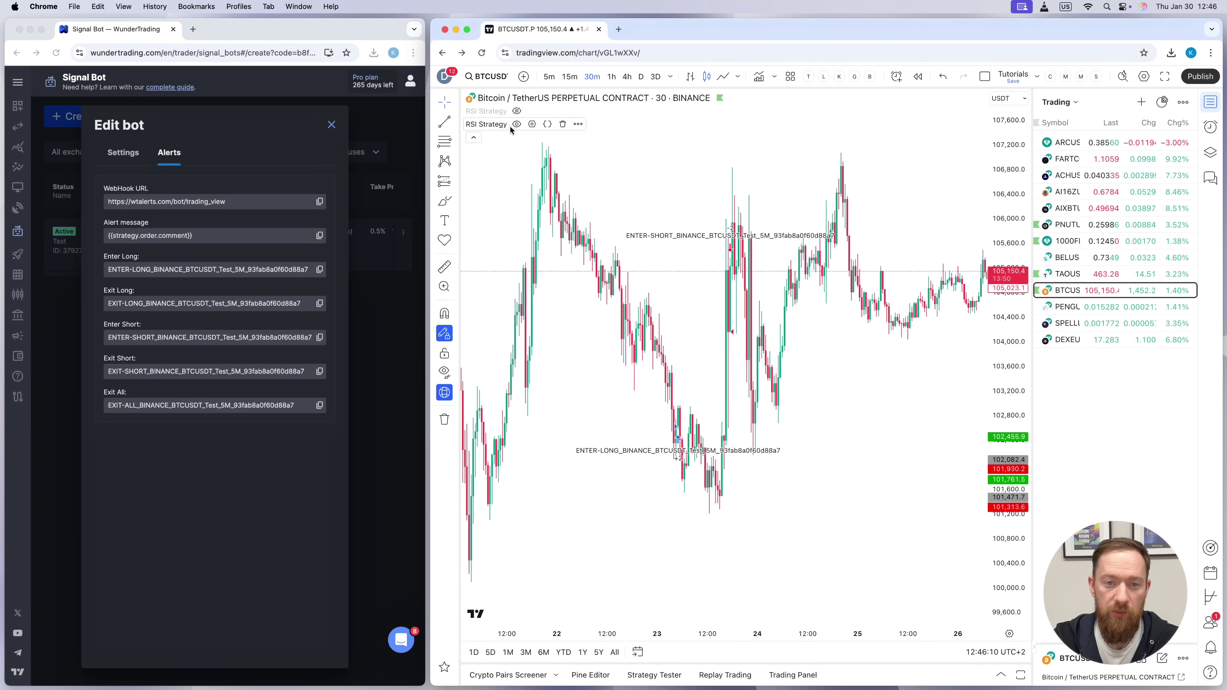
left_click(531, 125)
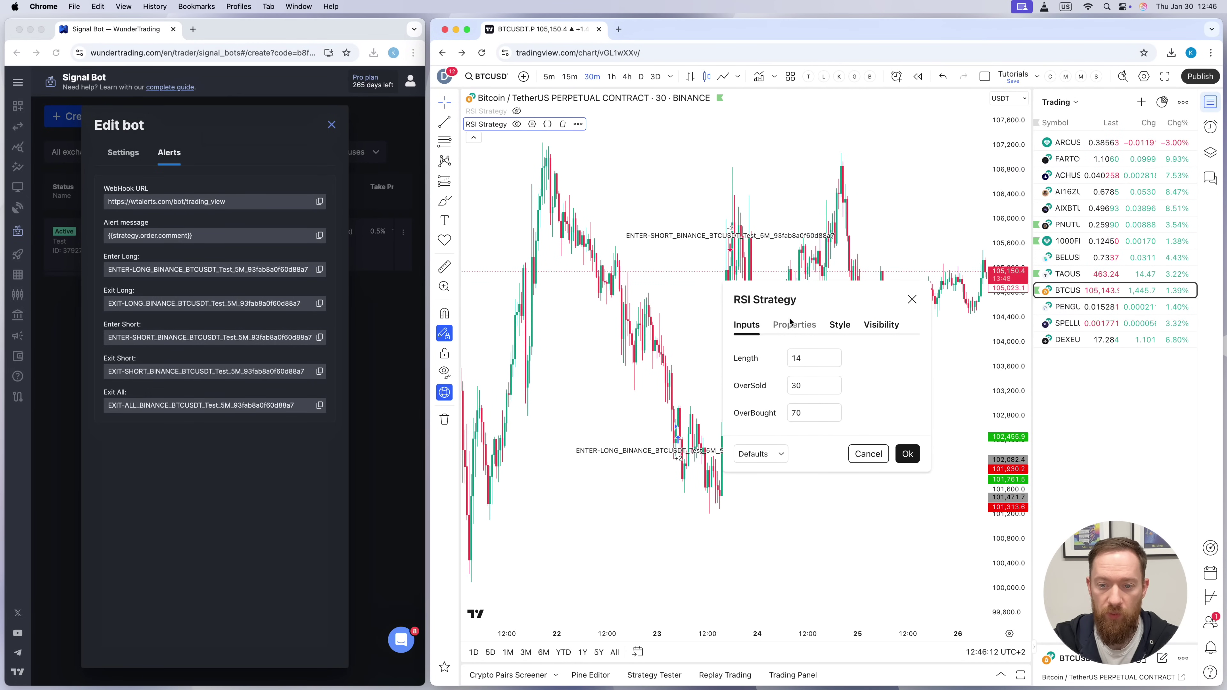
left_click(912, 300)
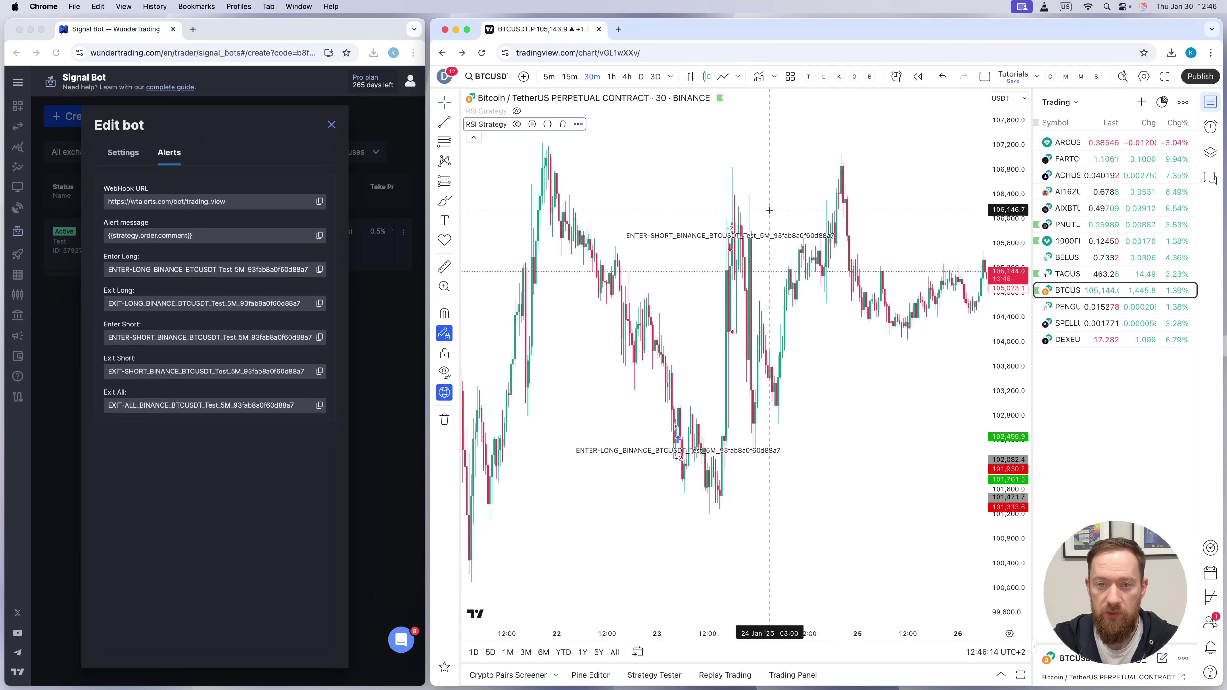
Add Wunderbit's Wunder DCA Bot strategy to the BTCUSDT.P chart and hide the edited RSI Strategy
left_click(759, 76)
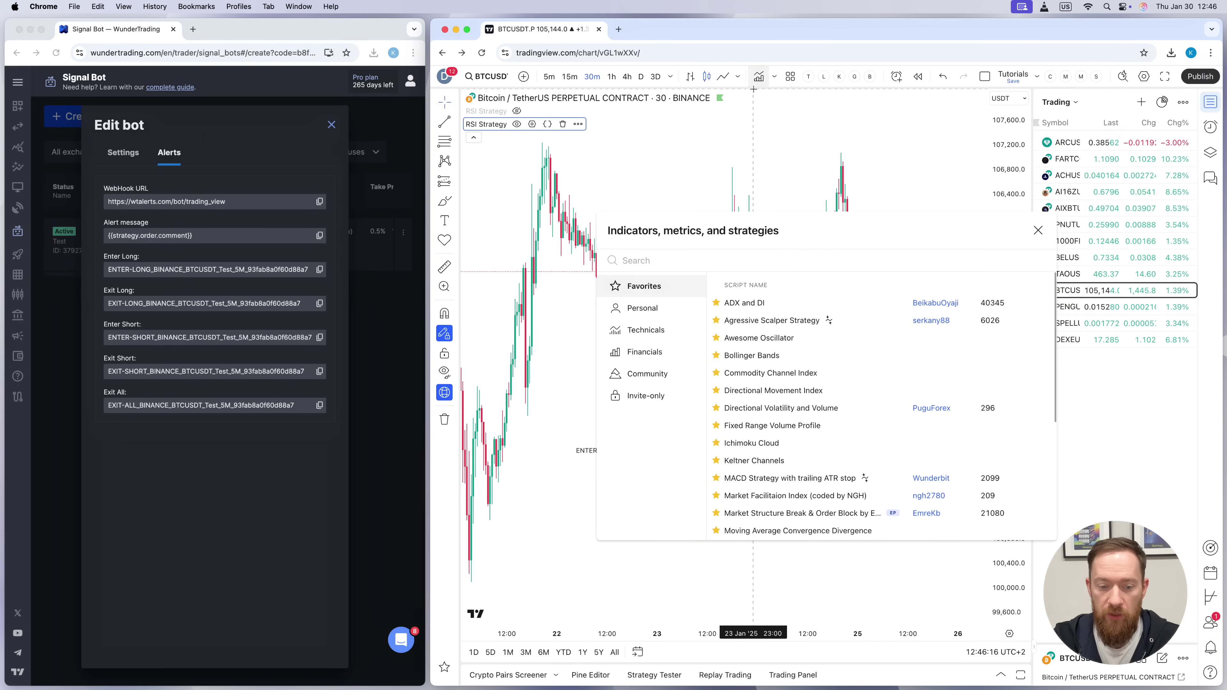
type("wunder")
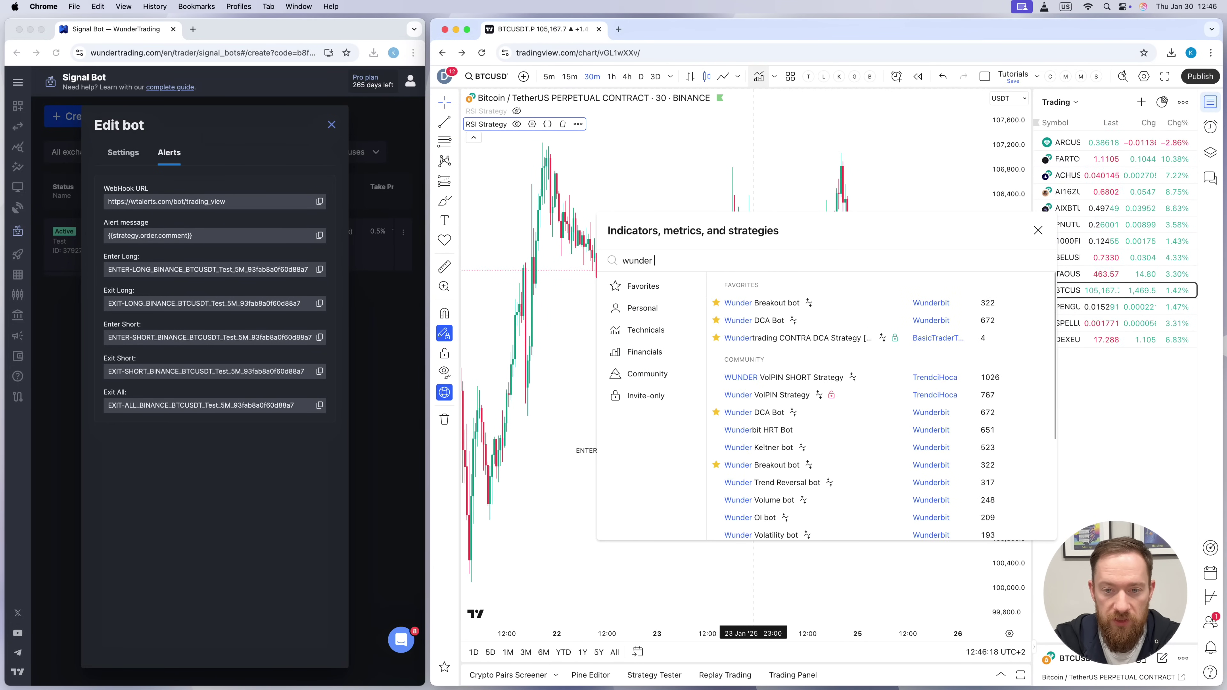
type(" dc")
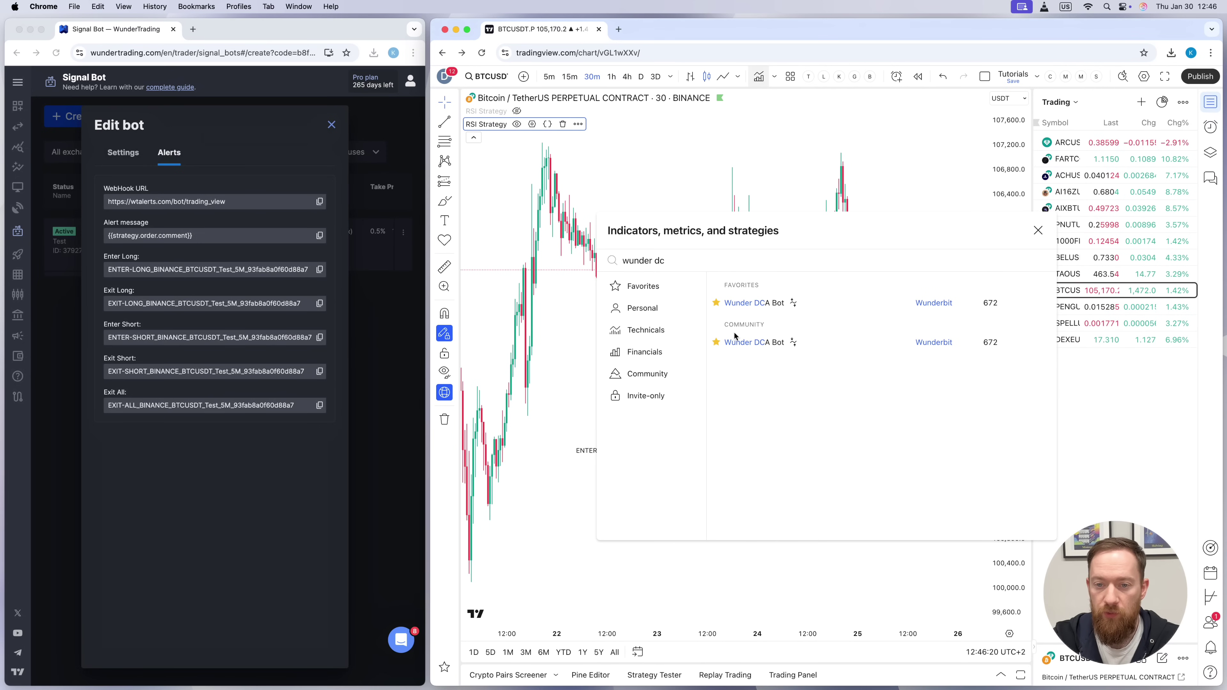
left_click(771, 305)
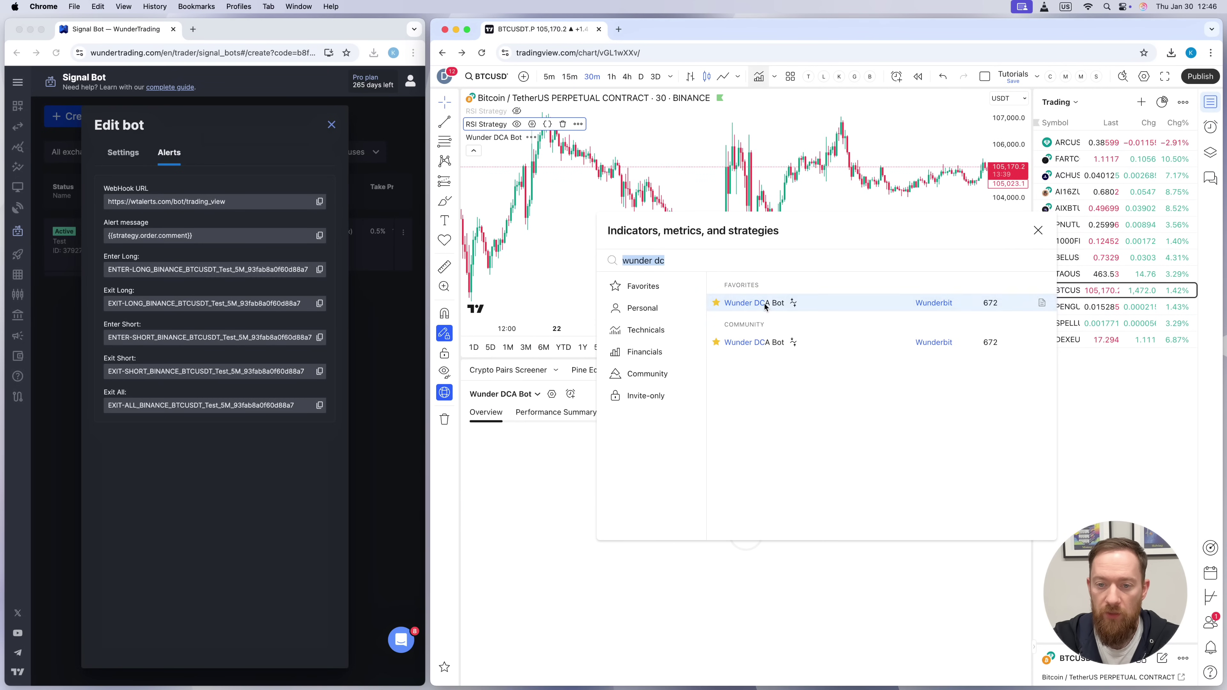
left_click(1038, 231)
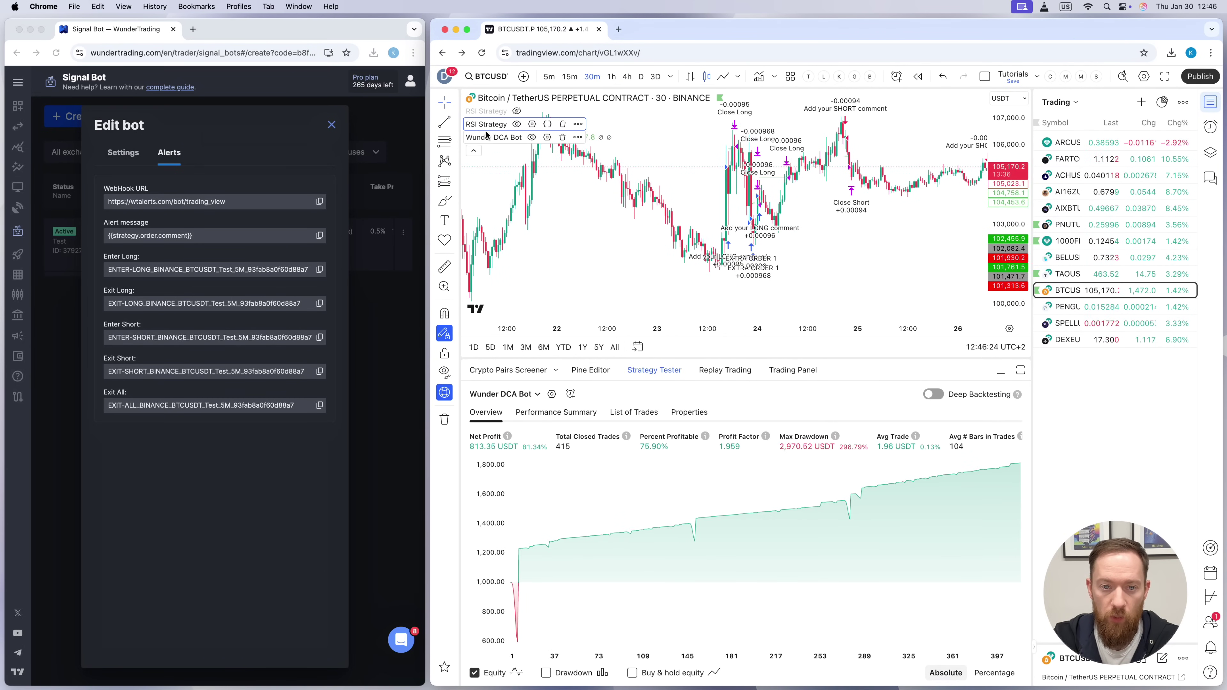
left_click(517, 125)
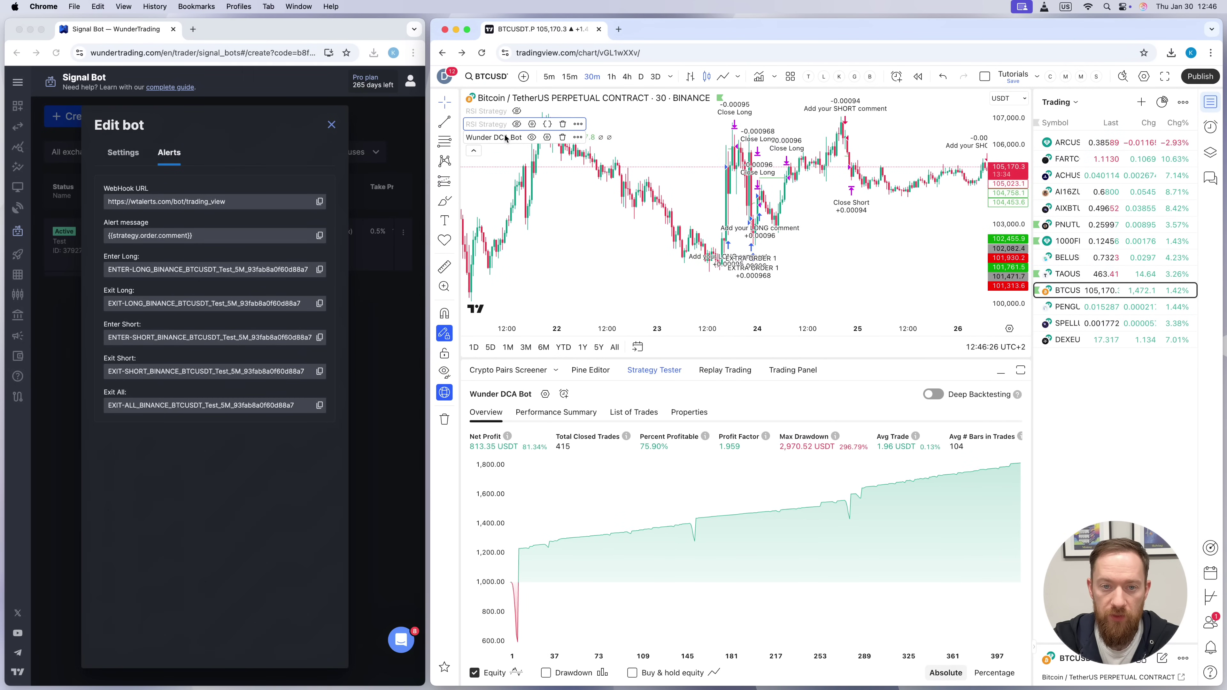
Review the Wunder DCA Bot's inputs down to the LONG and SHORT fields under Wunder Trading comments
left_click(546, 137)
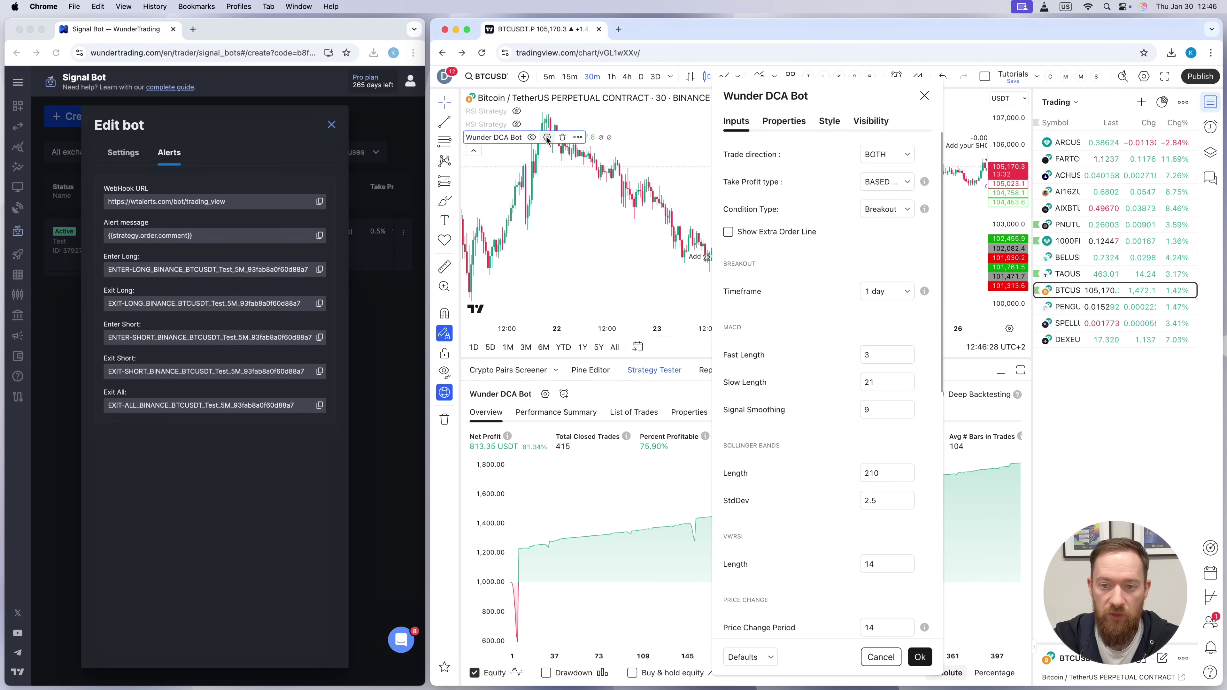
scroll(784, 253, "down", 8)
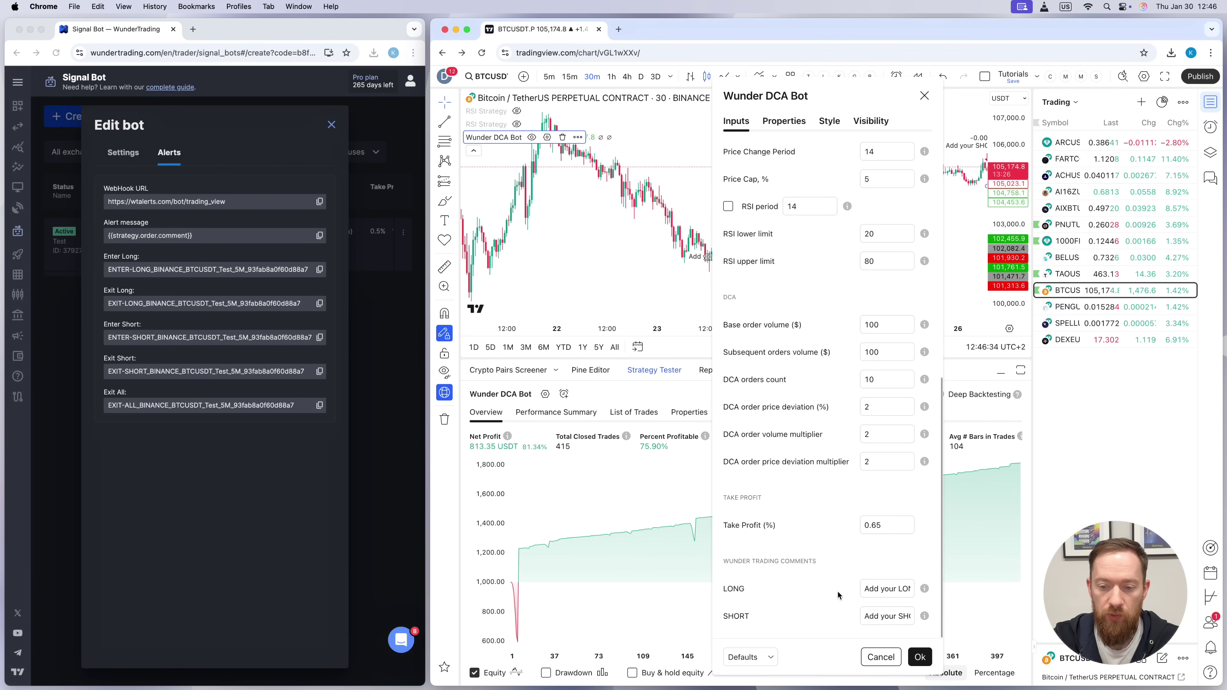
triple_click(865, 589)
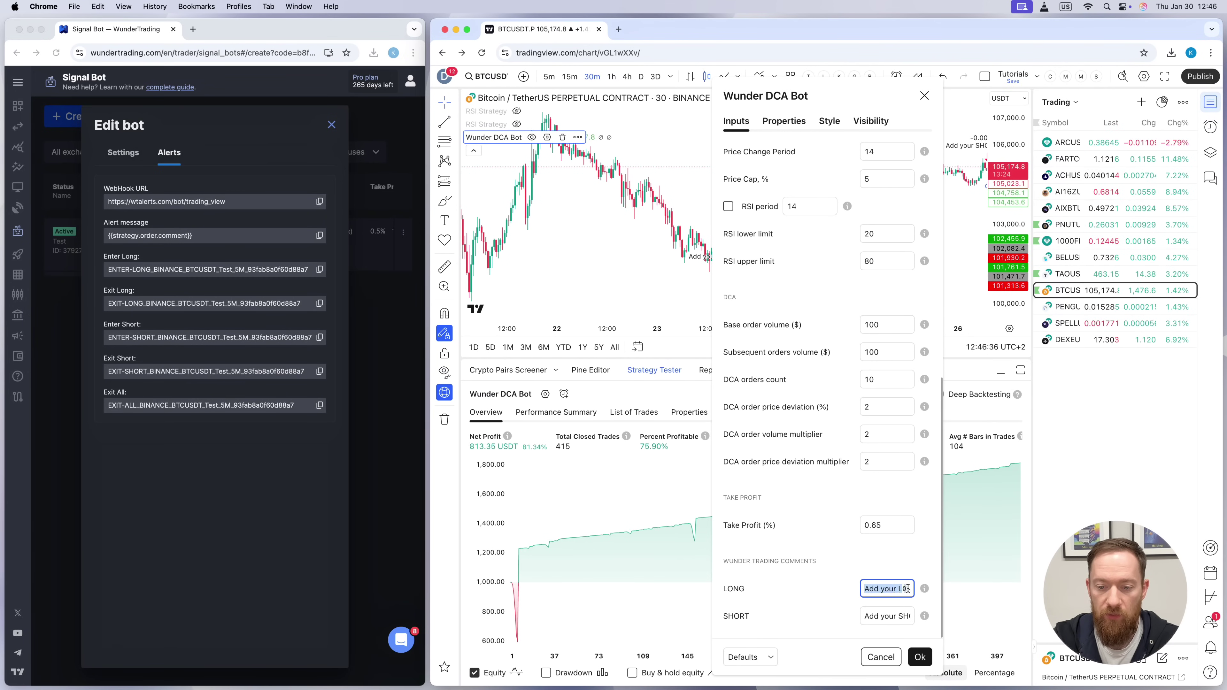
left_click_drag(866, 615, 923, 618)
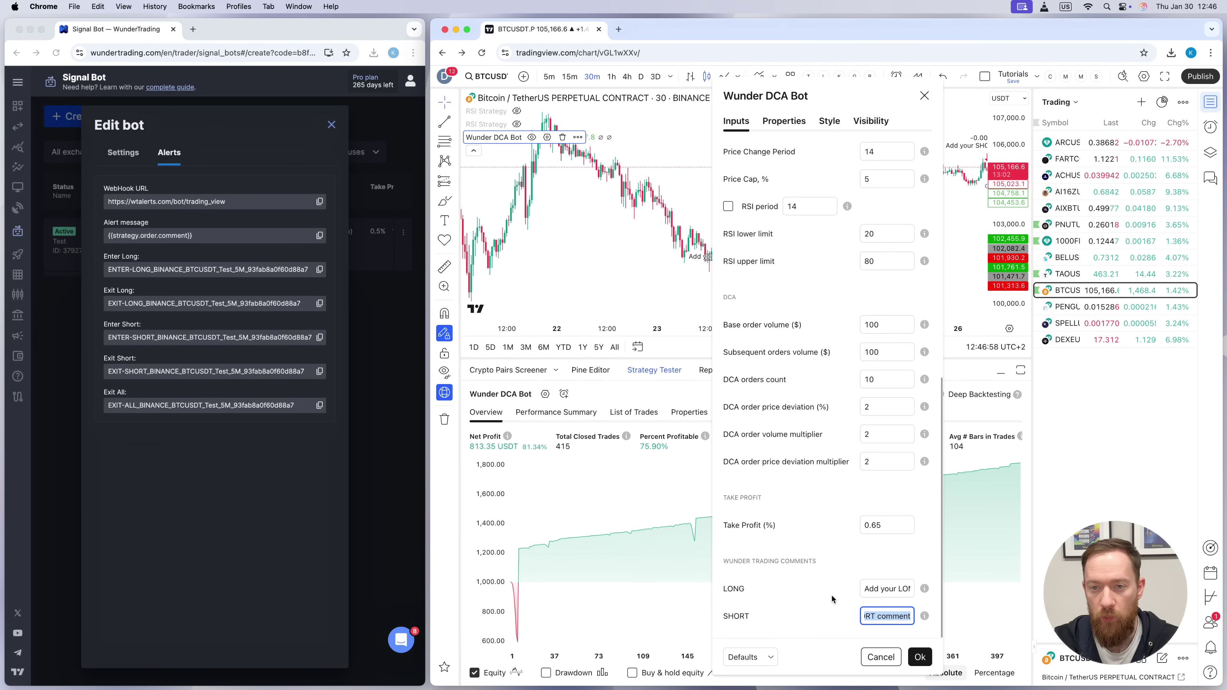
left_click(918, 655)
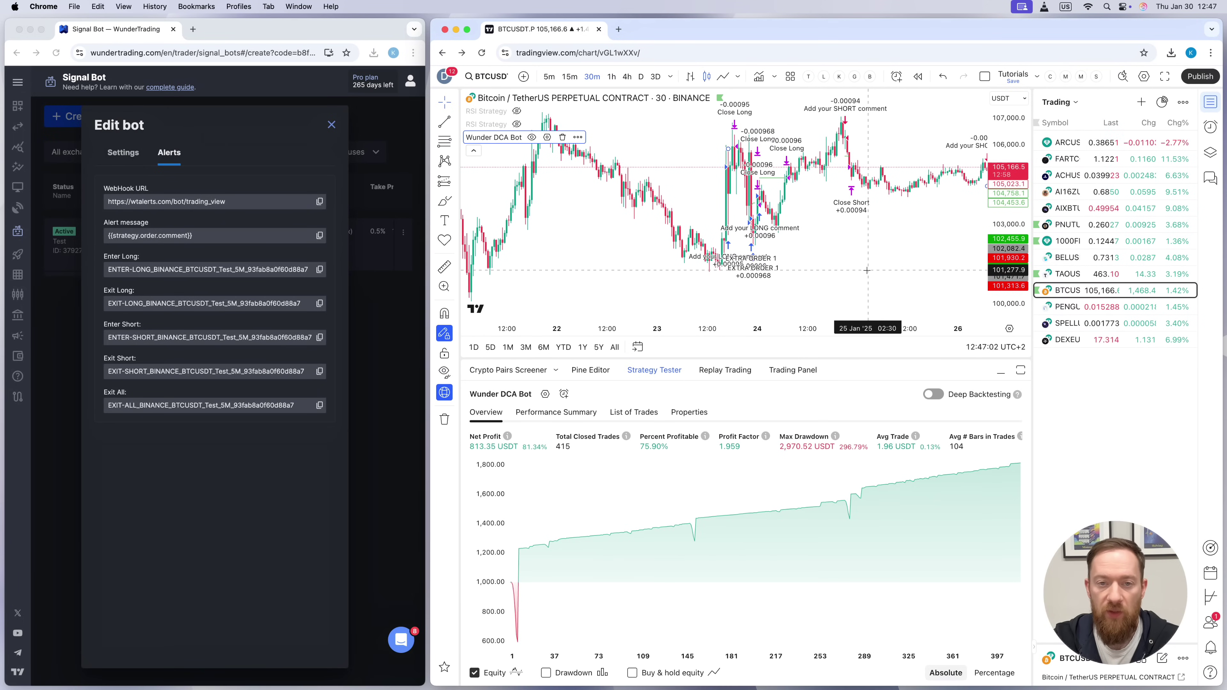